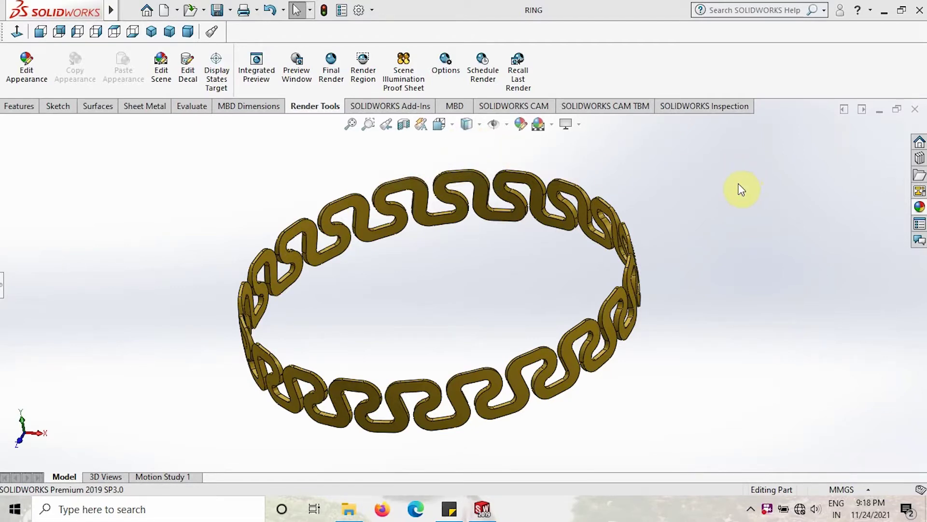
Close the RING part
middle_drag(710, 279, 735, 282)
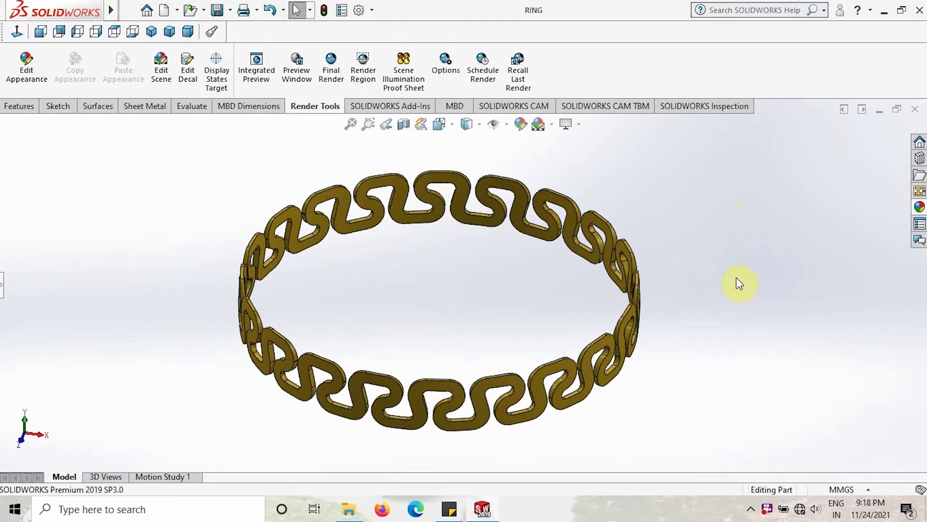
middle_drag(734, 329, 741, 364)
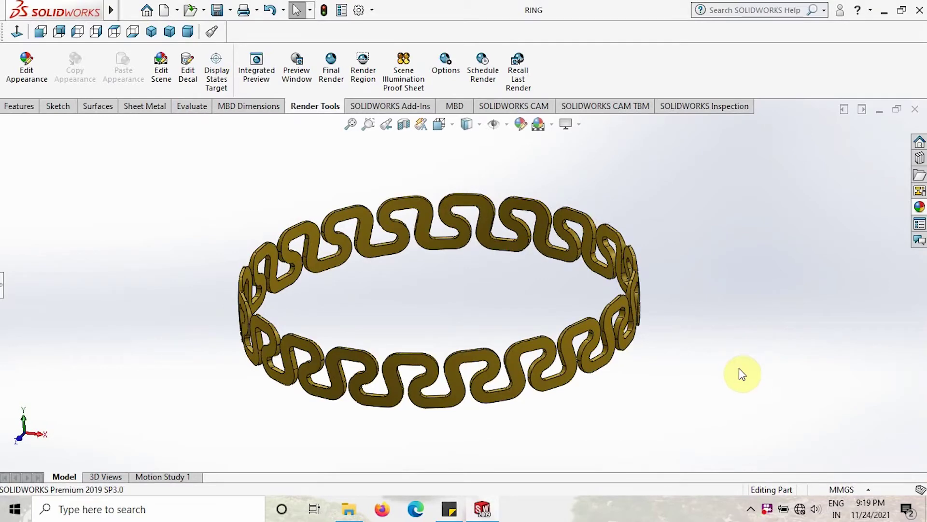
key(z)
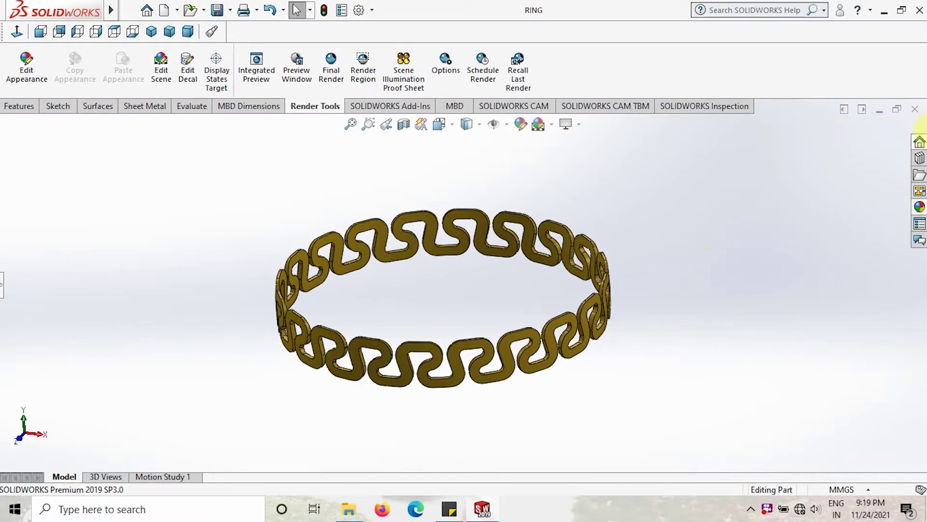
click(913, 113)
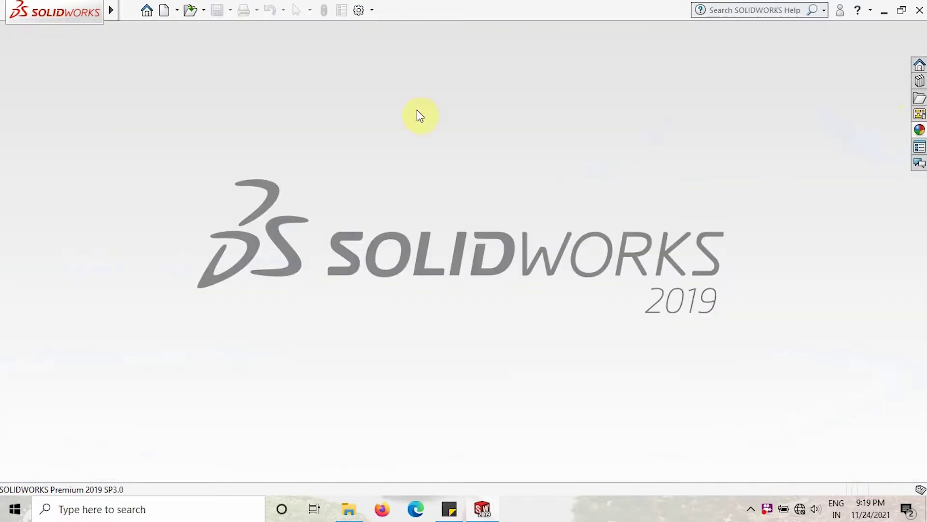
Create a new part document
click(129, 11)
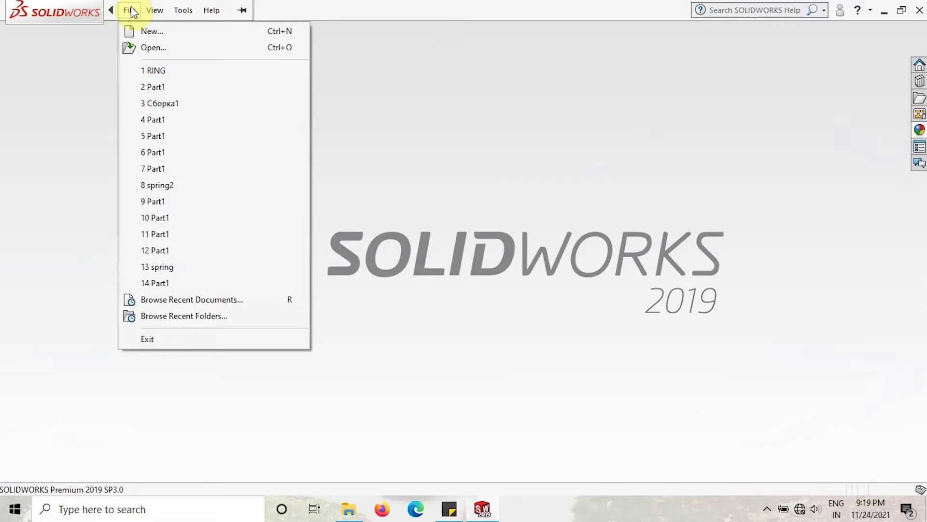
click(146, 30)
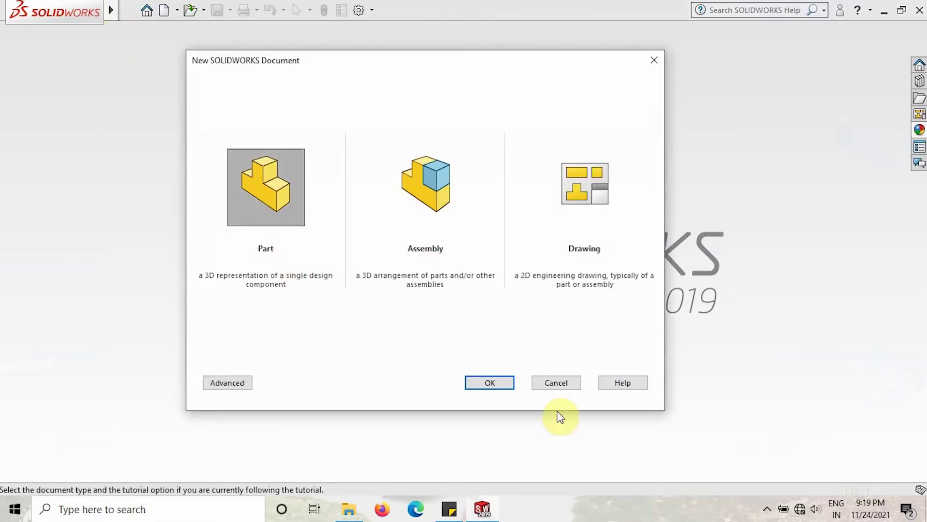
click(481, 382)
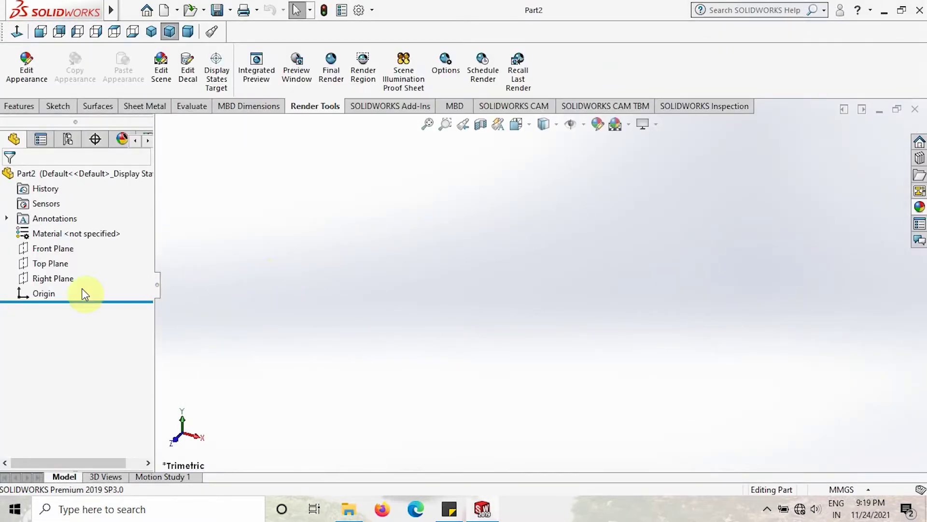
On the Top Plane, sketch a 20-sided polygon centred on the origin, with an inscribed circle about 196 mm in diameter
click(56, 263)
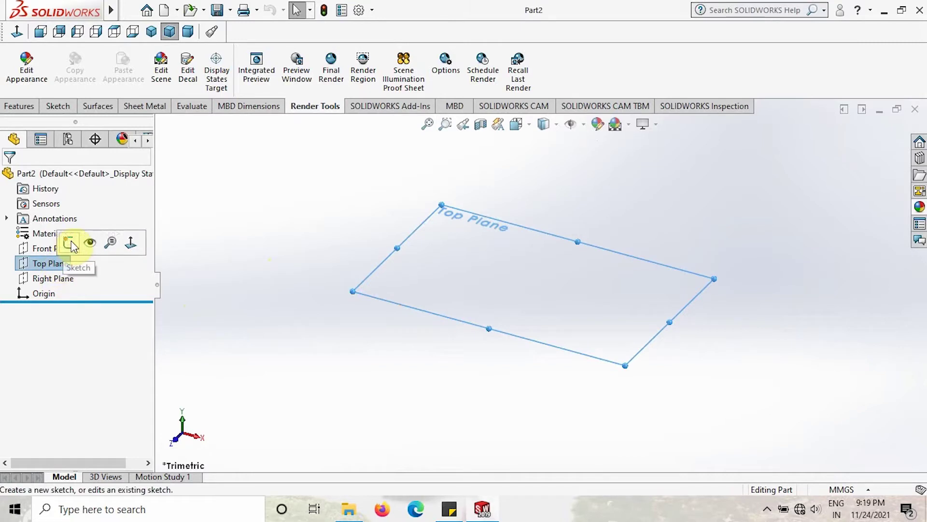
click(71, 245)
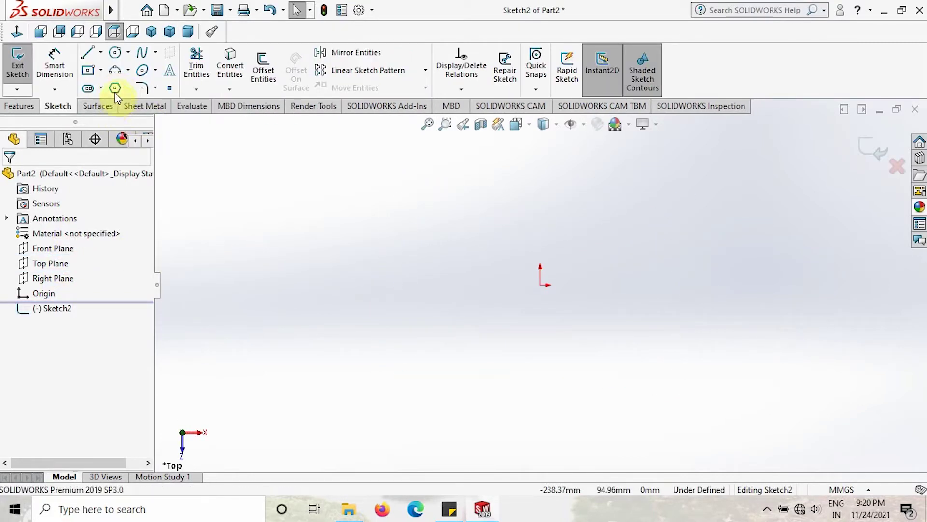
click(117, 88)
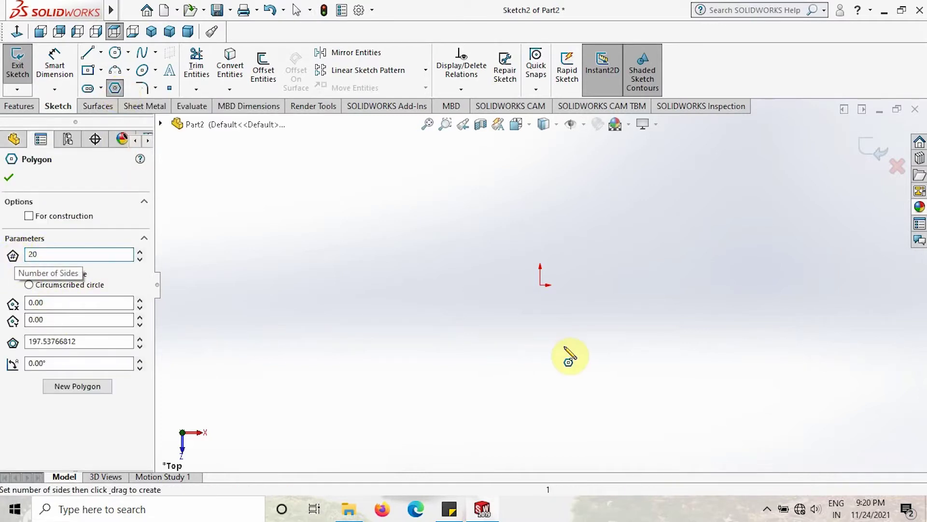
click(540, 286)
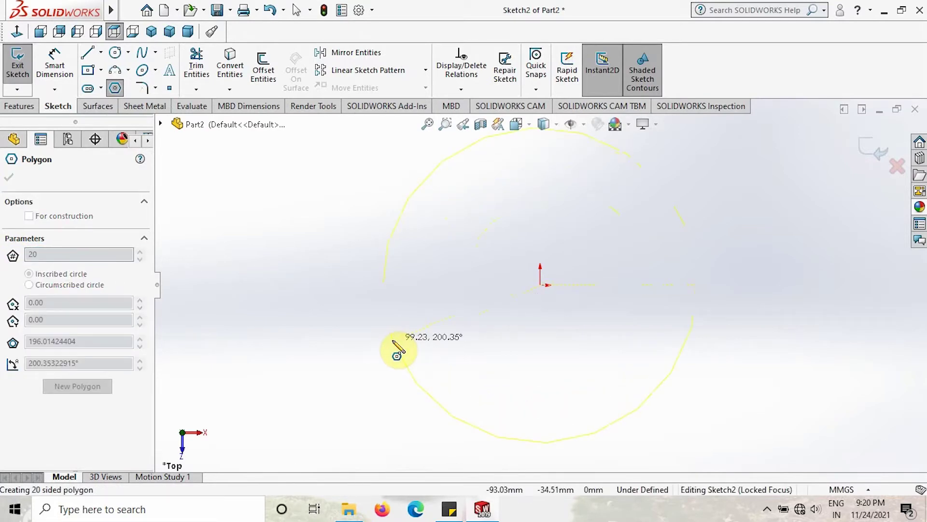
click(393, 342)
key(Escape)
scroll(709, 288, down, 3)
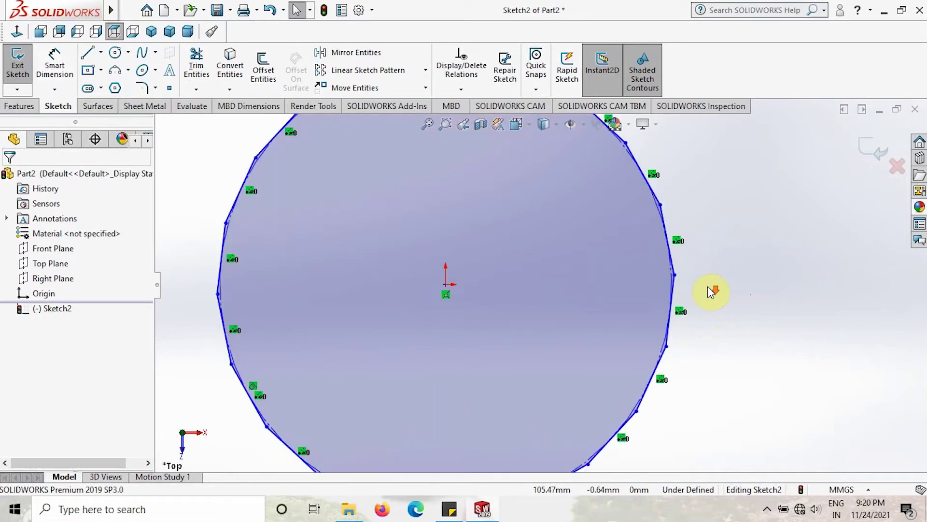
Make the polygon's side at the positive X end vertical
scroll(707, 293, up, 2)
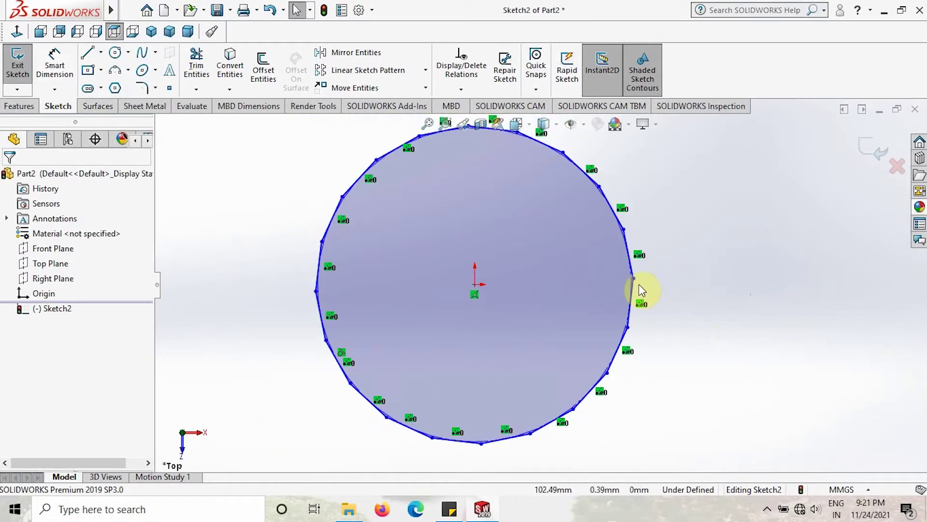
scroll(641, 290, down, 5)
click(590, 283)
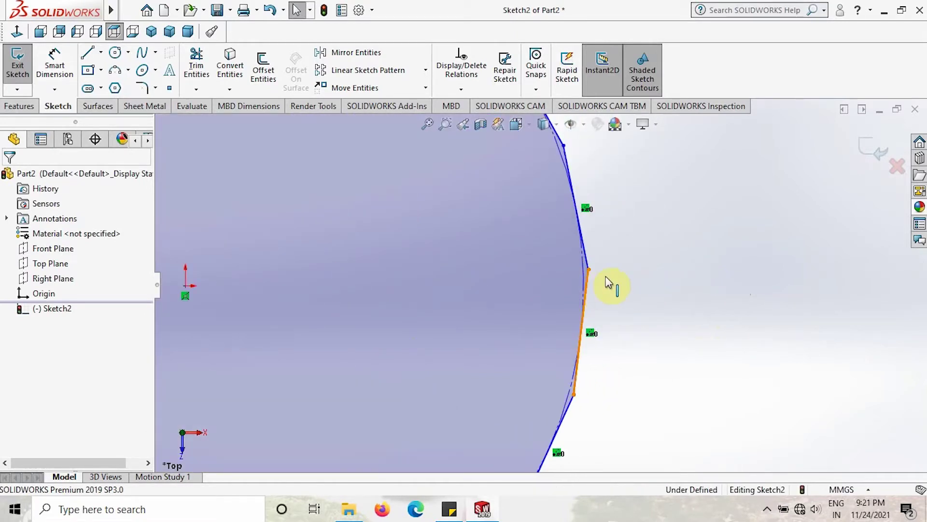
click(652, 223)
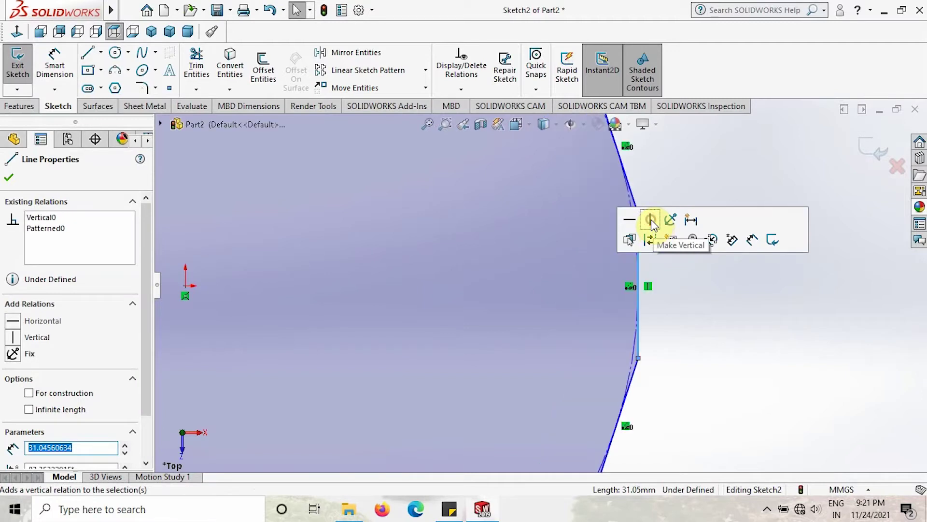
Dimension the polygon's vertical side at the positive X end to 39.95 mm
scroll(708, 348, up, 5)
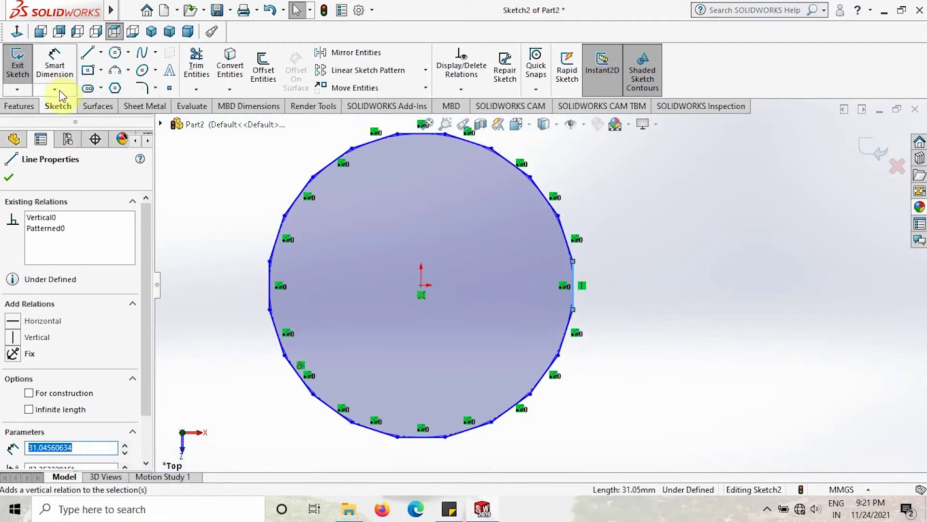
click(57, 70)
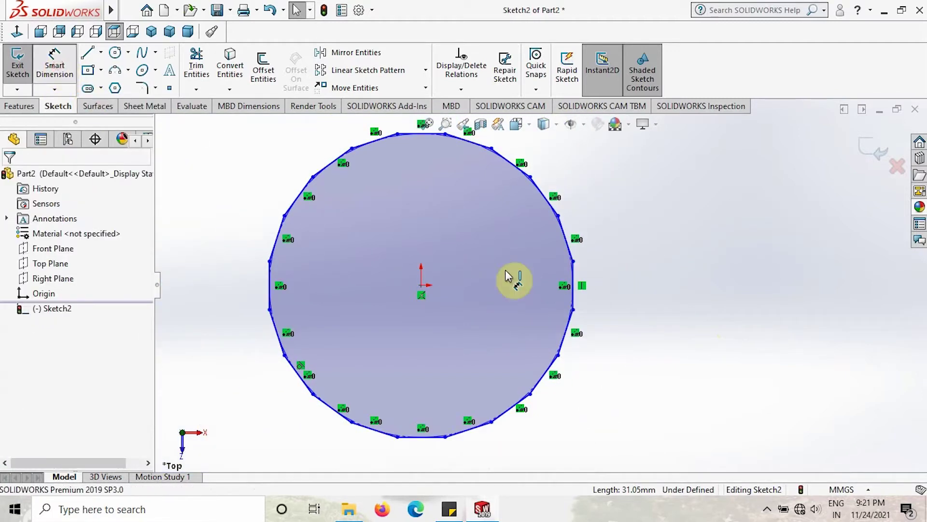
click(574, 279)
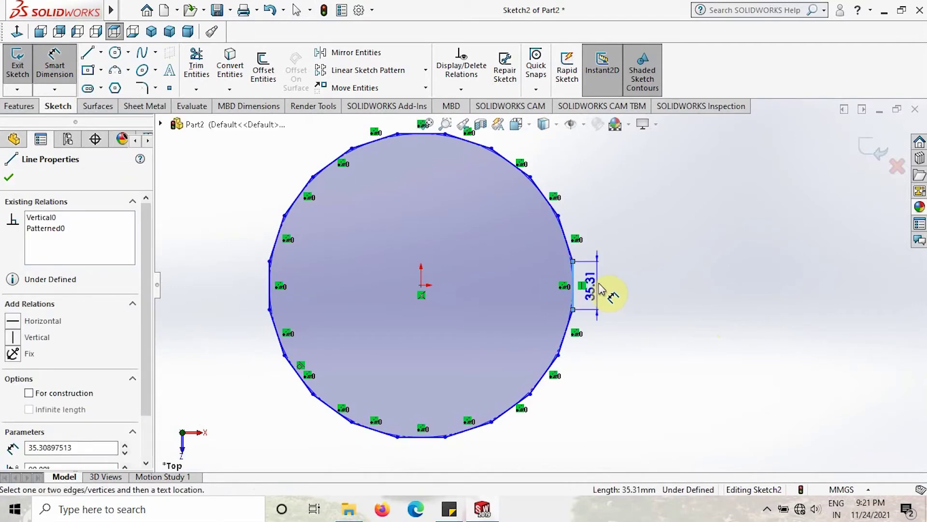
click(600, 289)
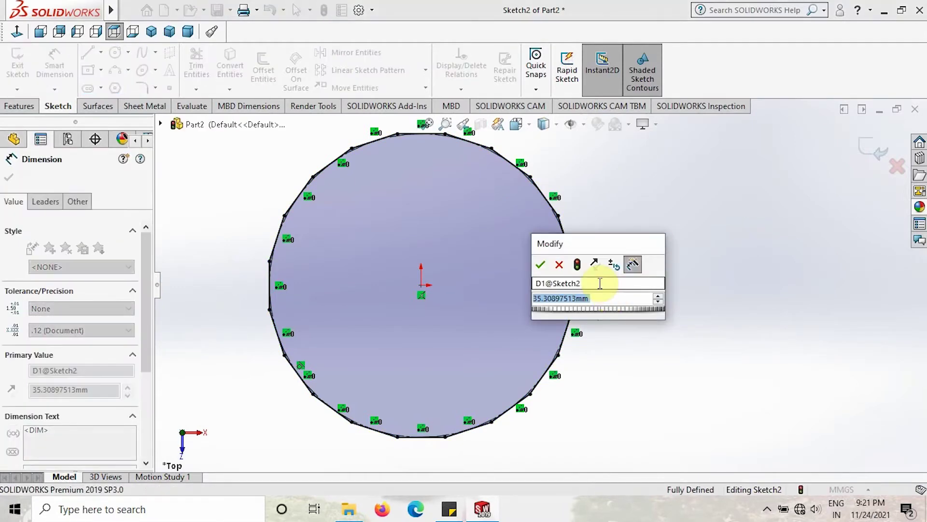
text(39.95)
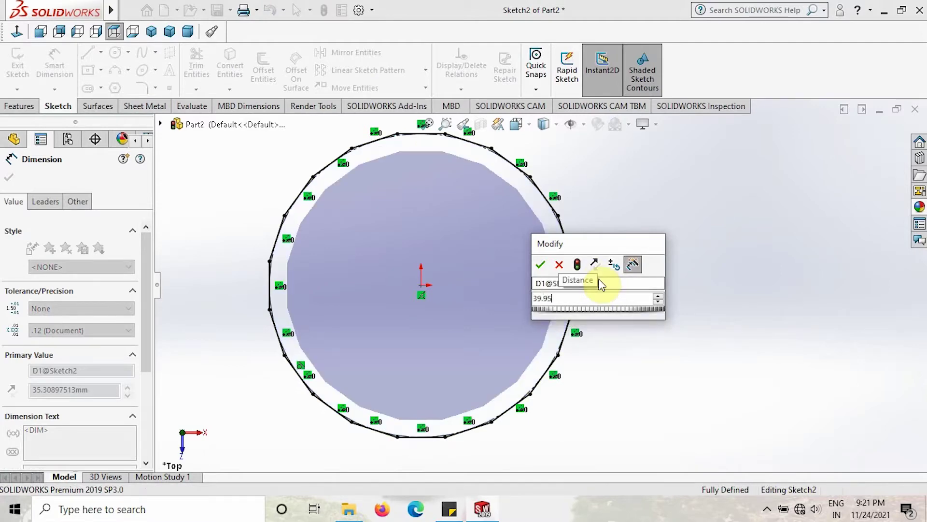
key(Return)
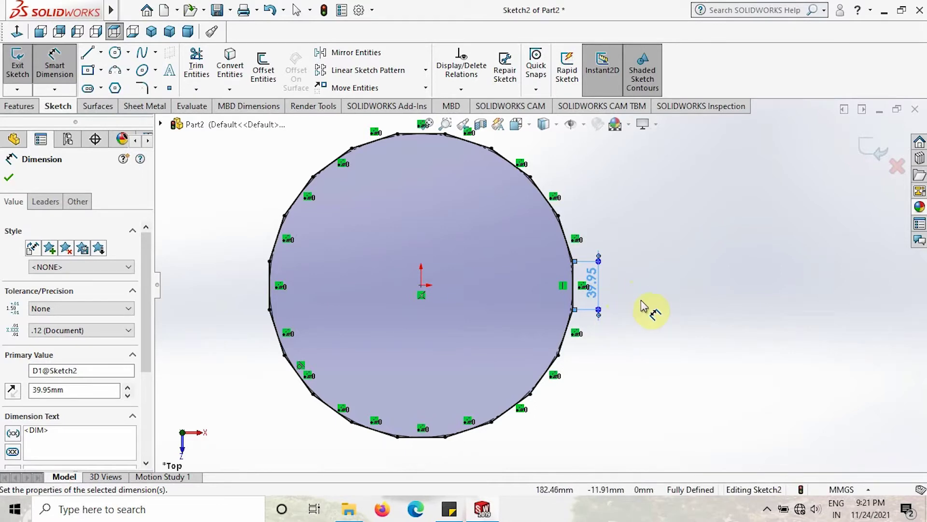
Draw a centerline from the origin to the midpoint of the dimensioned vertical side, and exit the sketch
click(17, 33)
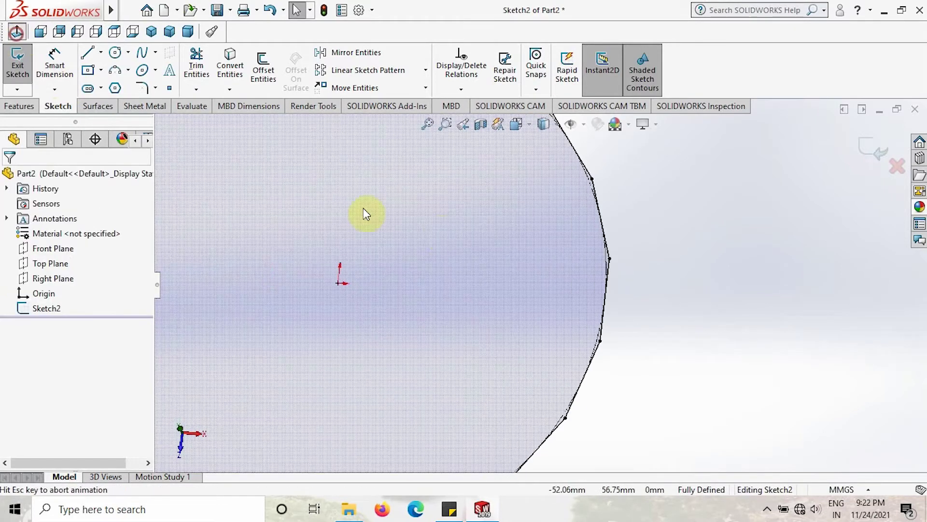
click(812, 364)
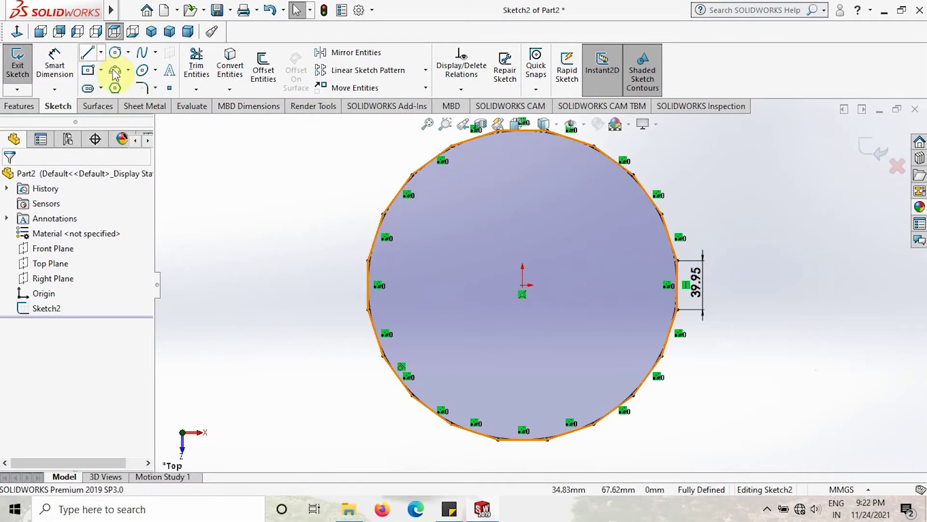
click(100, 53)
click(112, 86)
click(523, 285)
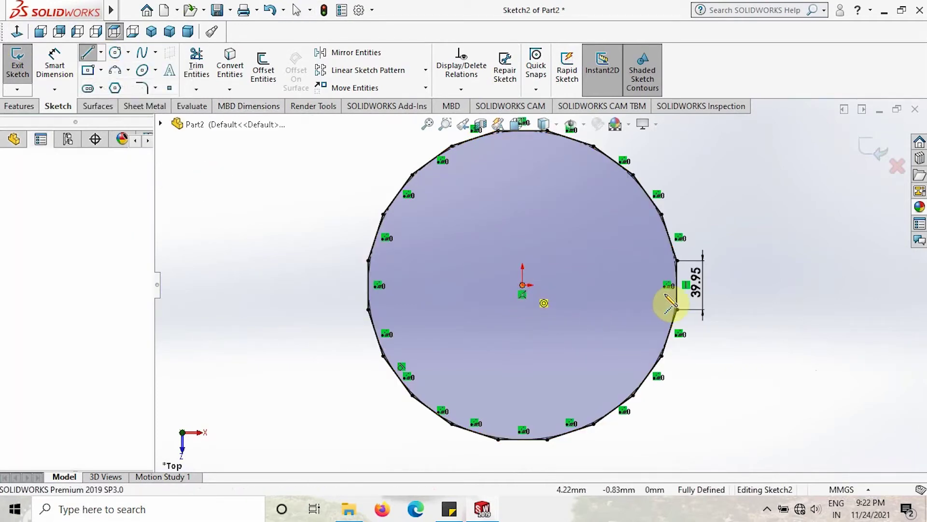
click(676, 286)
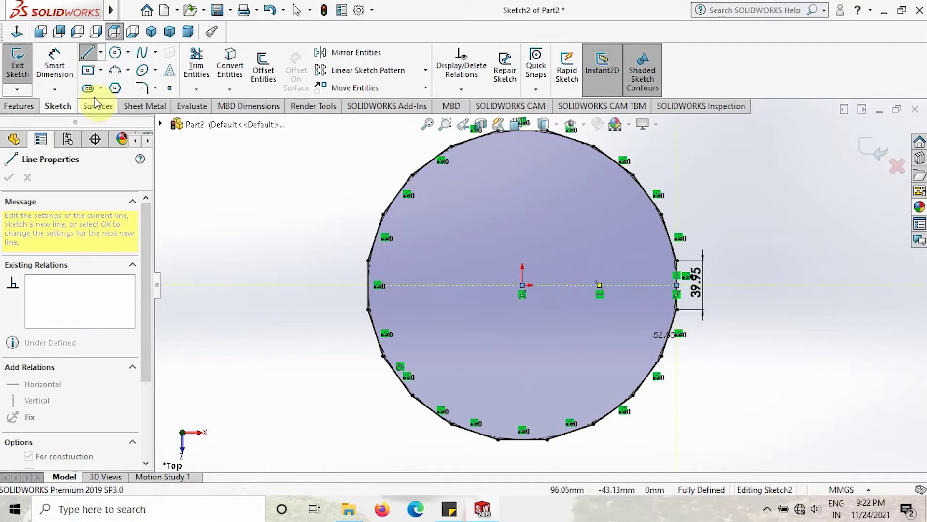
click(19, 63)
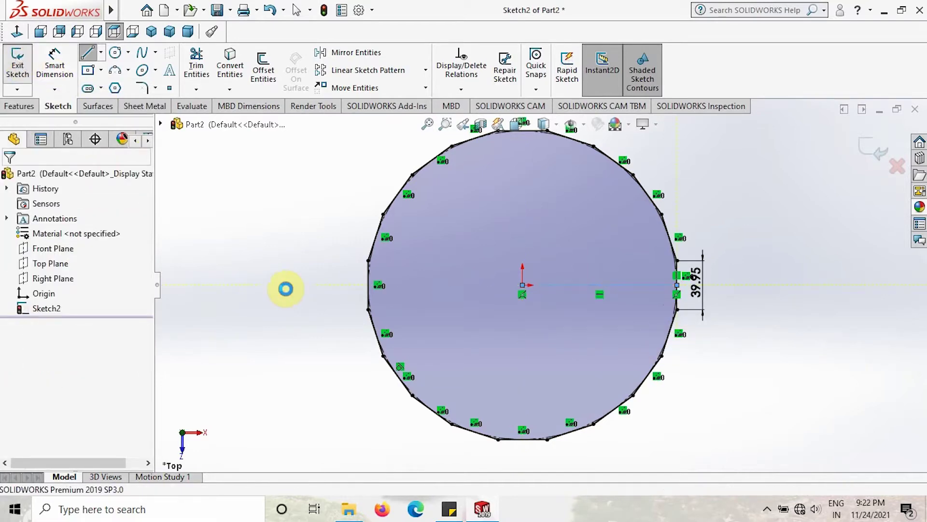
Create a reference plane coincident with the centerline's outer endpoint and perpendicular to the centerline
click(542, 91)
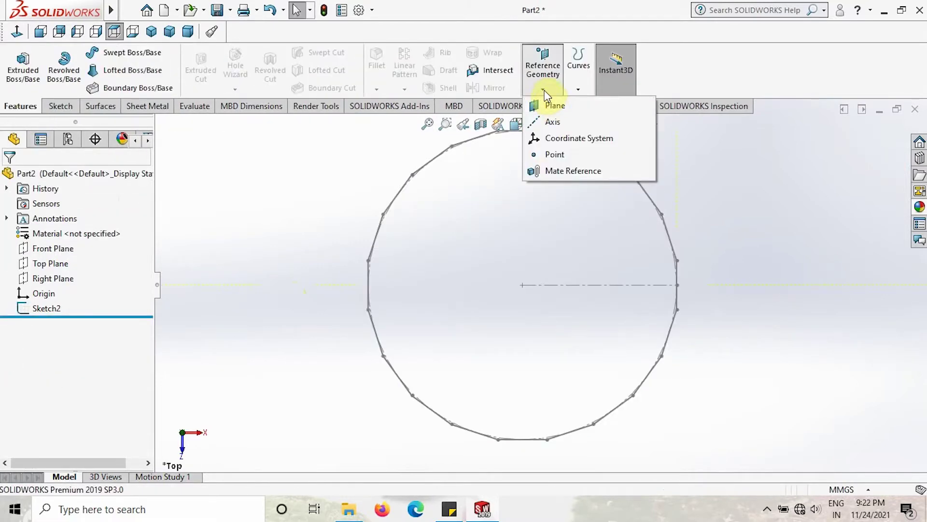
click(152, 217)
click(541, 90)
click(553, 105)
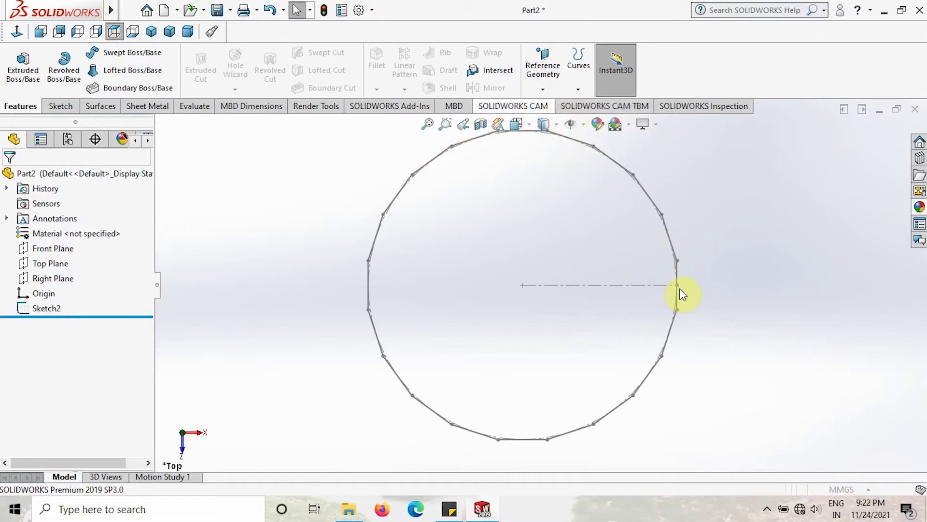
click(581, 363)
click(601, 314)
middle_drag(594, 364, 698, 324)
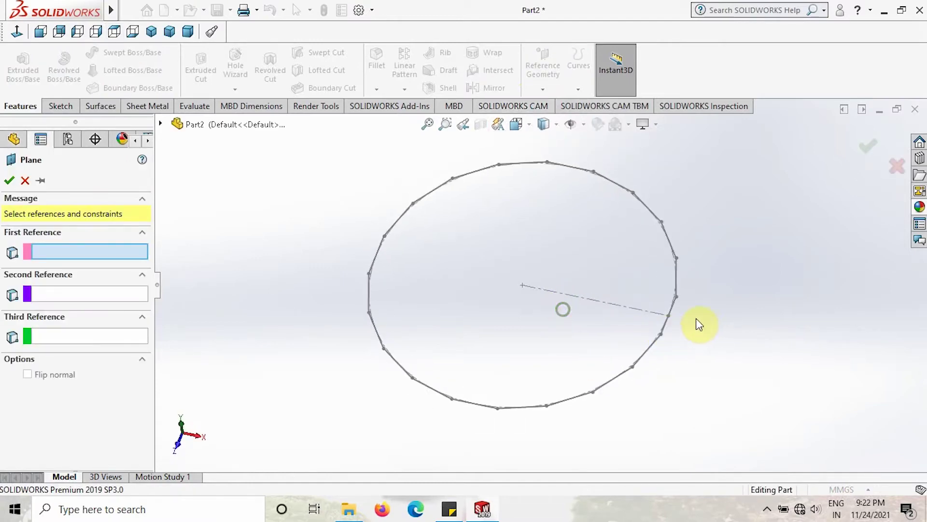
click(670, 316)
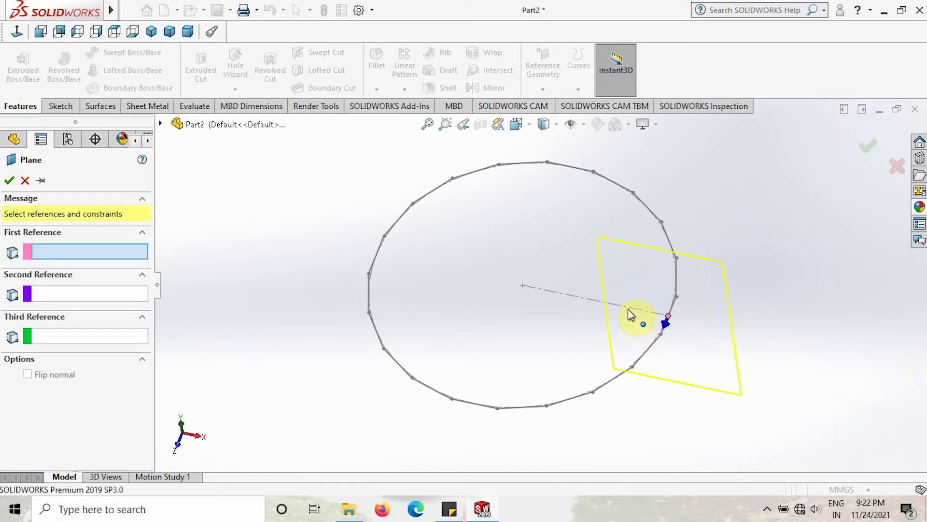
click(628, 310)
middle_drag(700, 363, 656, 308)
middle_drag(659, 385, 573, 296)
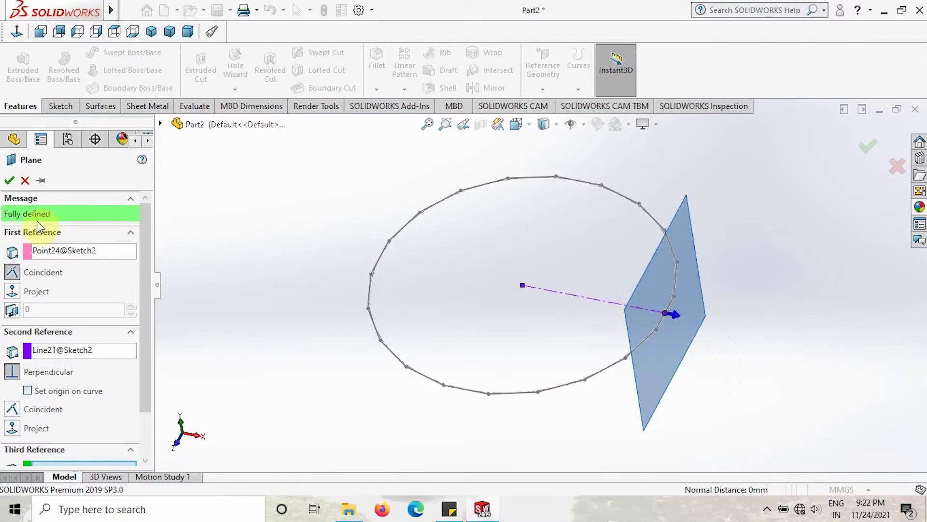
click(8, 183)
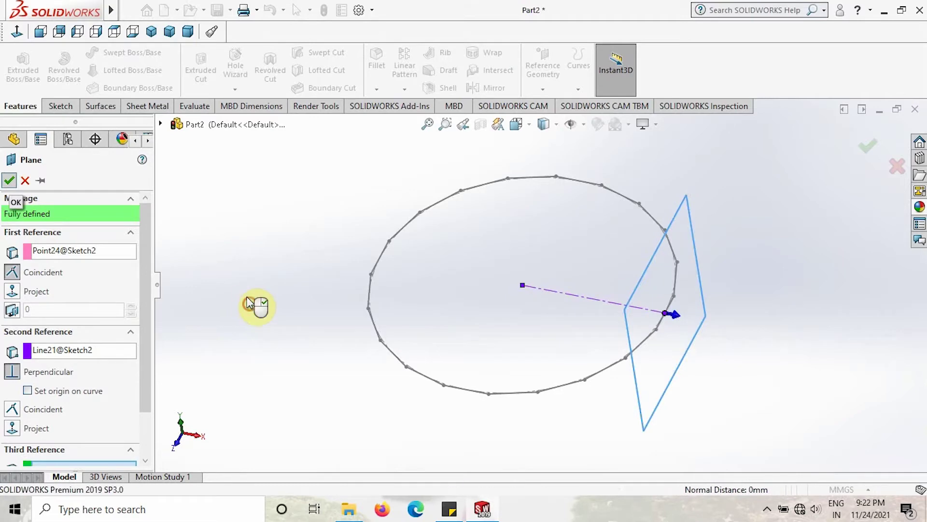
click(745, 394)
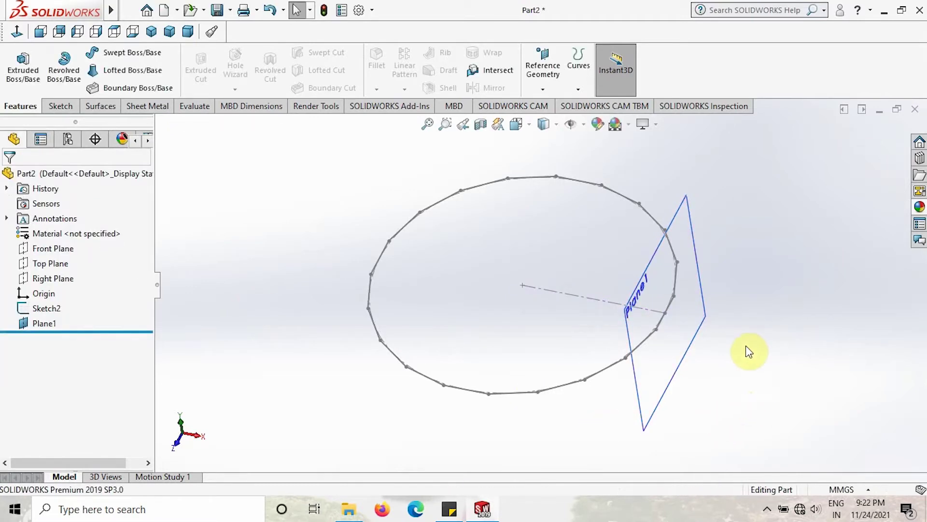
Start a sketch on the new reference plane and draw a vertical centerline about 80 mm long upward from the origin
click(694, 247)
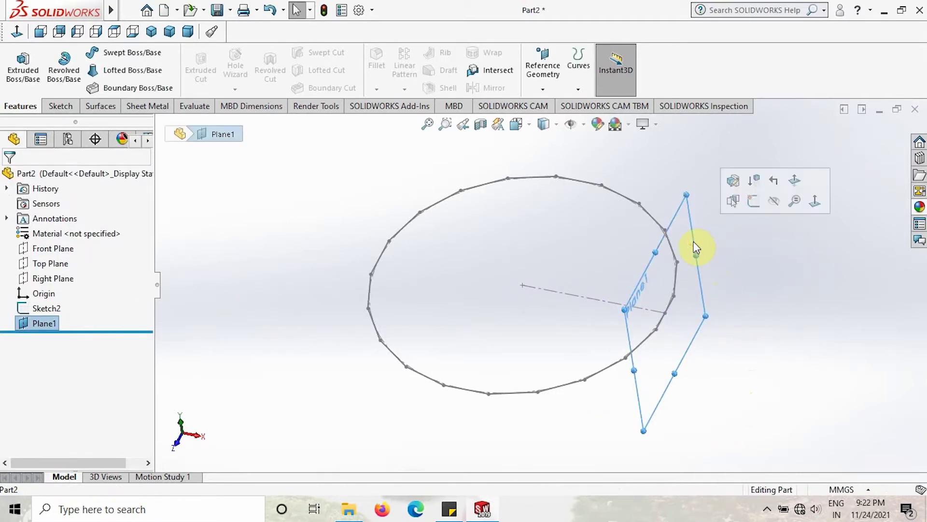
click(754, 205)
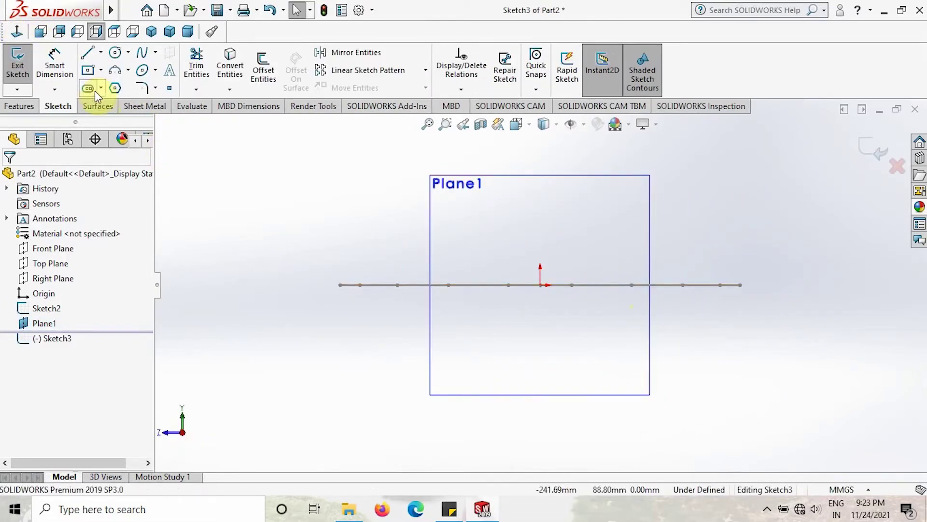
click(100, 51)
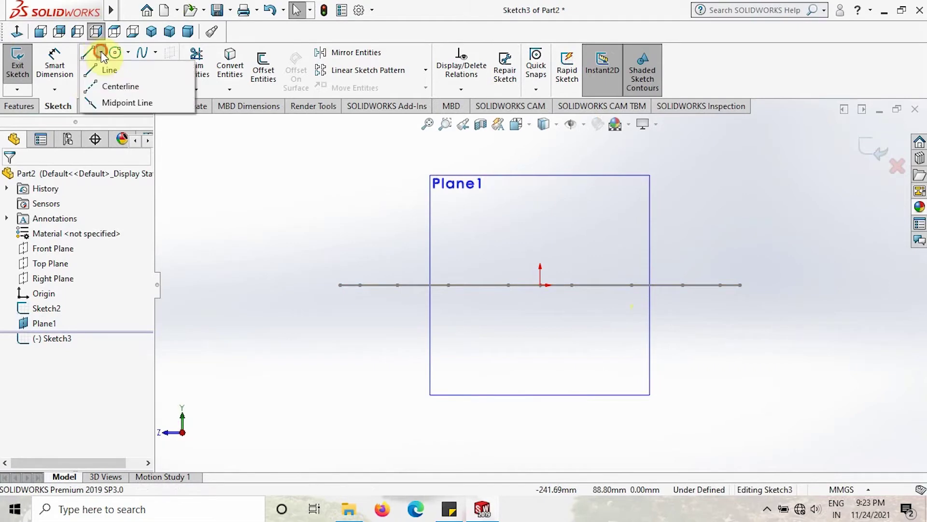
click(116, 86)
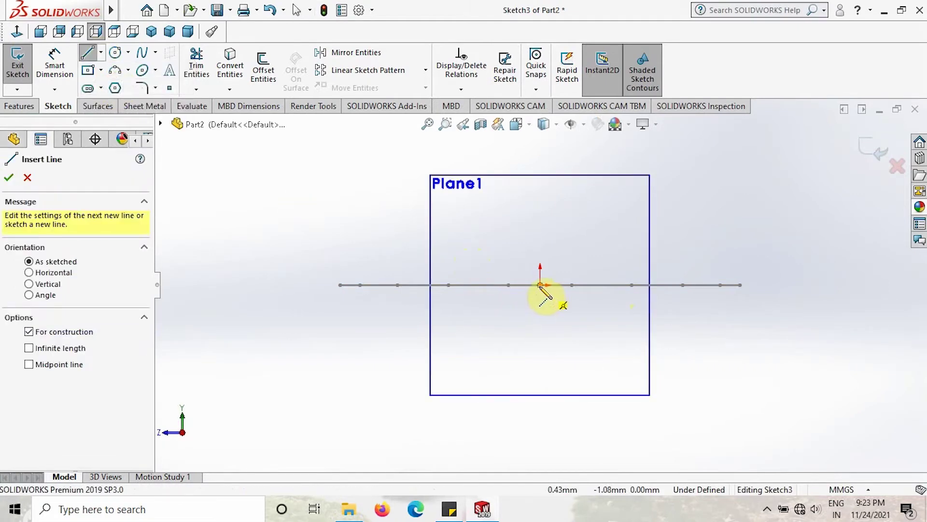
click(540, 285)
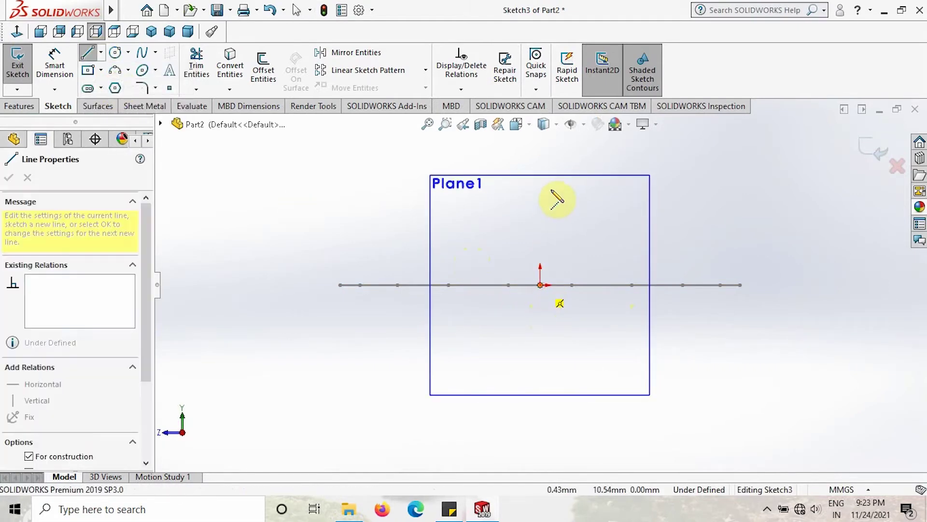
click(540, 160)
Dimension the vertical centerline's length to 37.5 mm
click(54, 65)
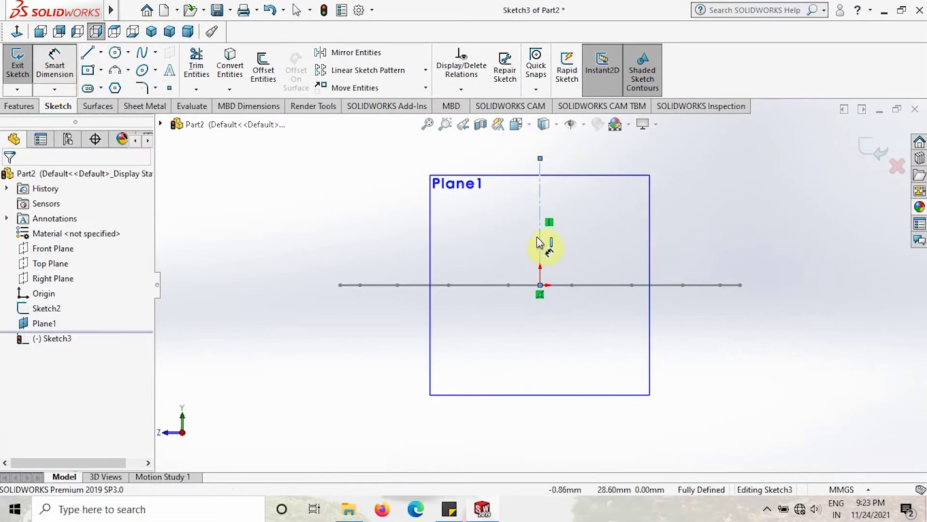
click(540, 236)
click(401, 225)
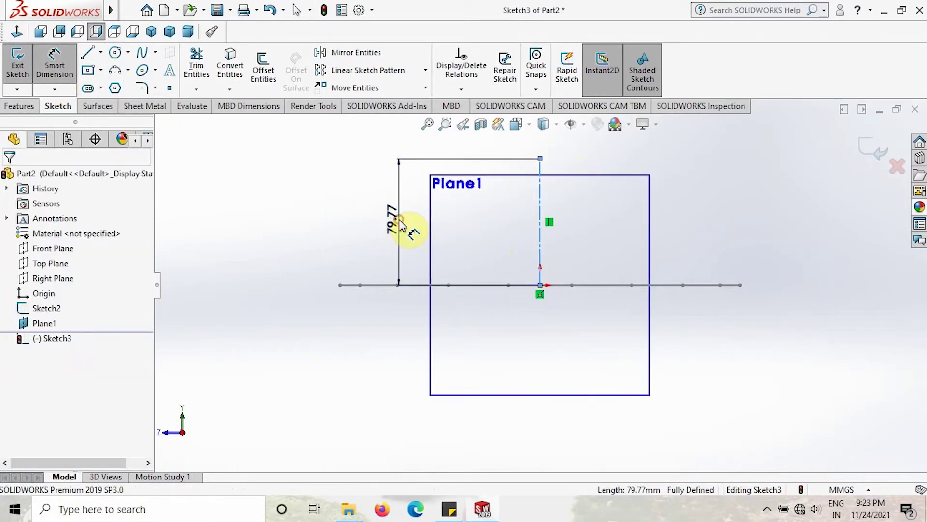
text(37.5)
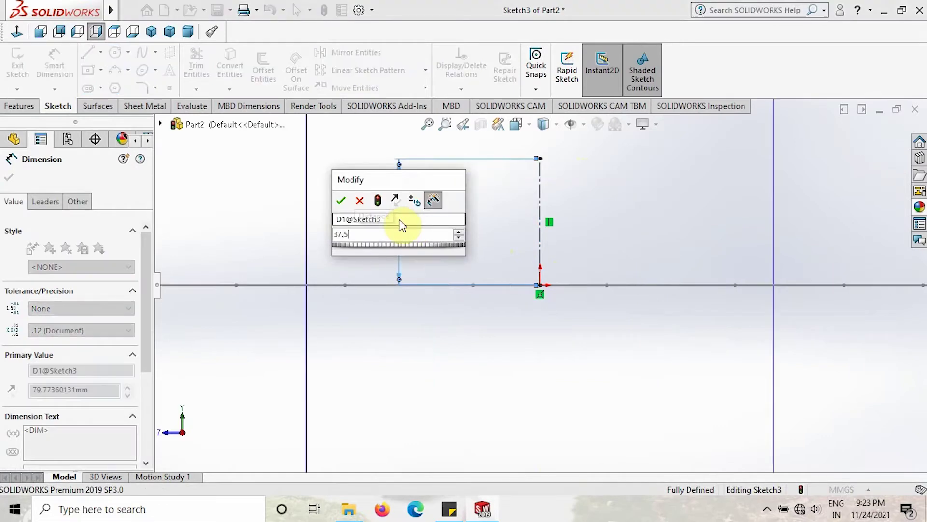
key(Return)
Draw a stepped line chain above the origin: about 26 mm horizontal across the centerline, 8 mm up, 13 mm horizontal back, and 13 mm up
click(97, 54)
scroll(560, 276, up, 1)
scroll(559, 278, down, 2)
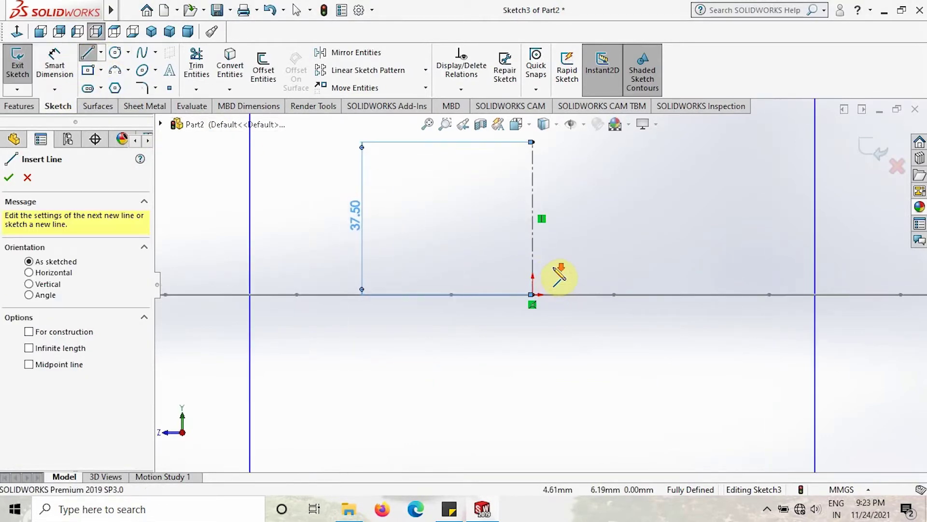
click(609, 268)
click(502, 269)
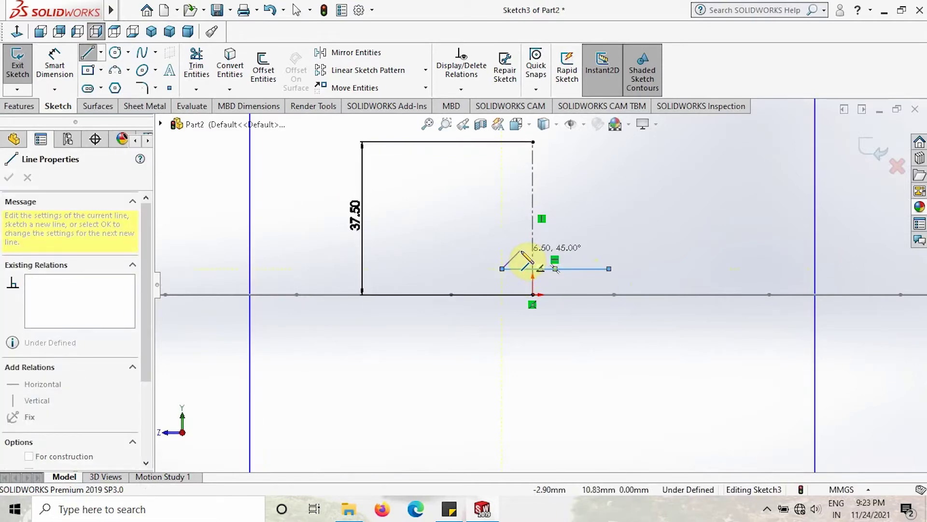
click(503, 235)
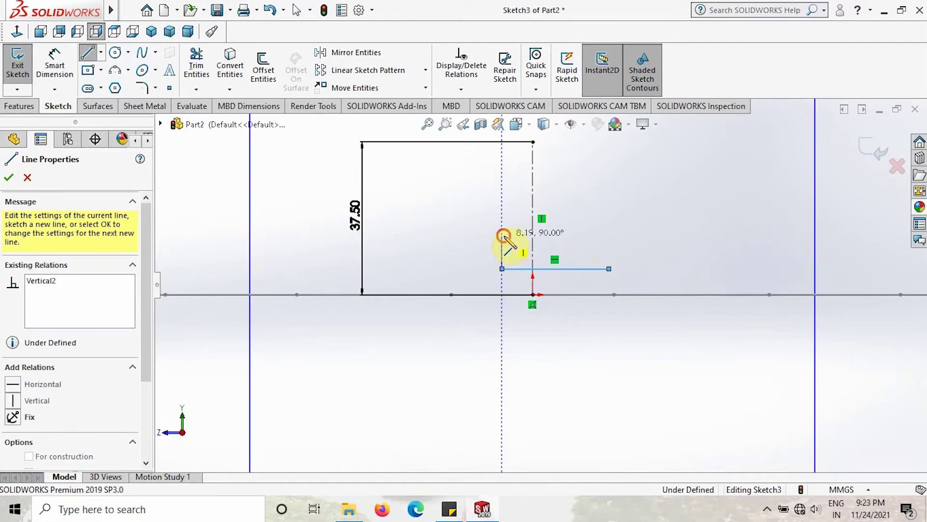
click(555, 236)
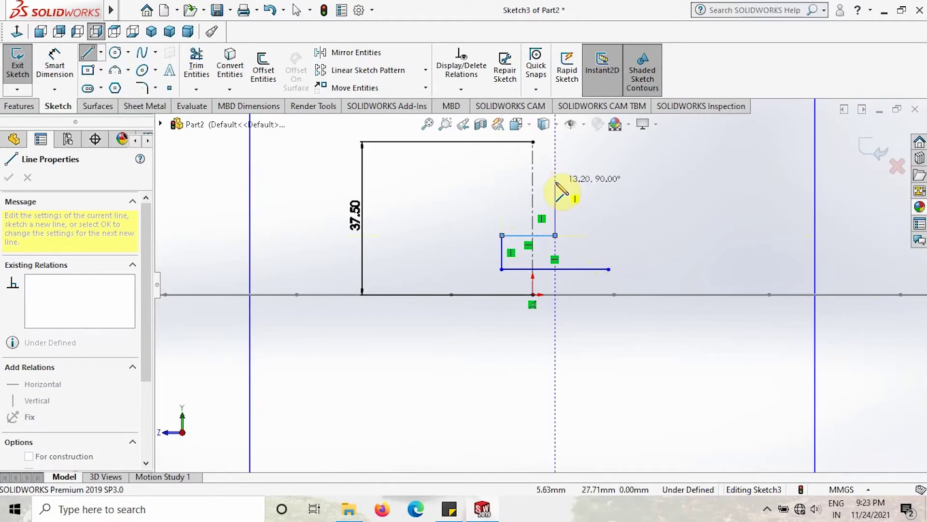
click(555, 181)
Draw a slanted line from the lowest horizontal line's free end, leaning toward the centerline and ending level with its upper endpoint
click(90, 56)
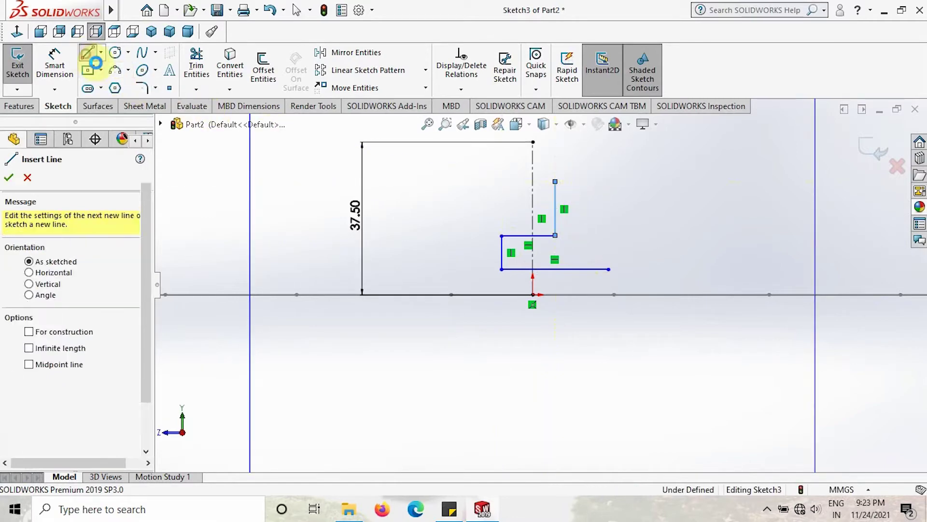
click(92, 55)
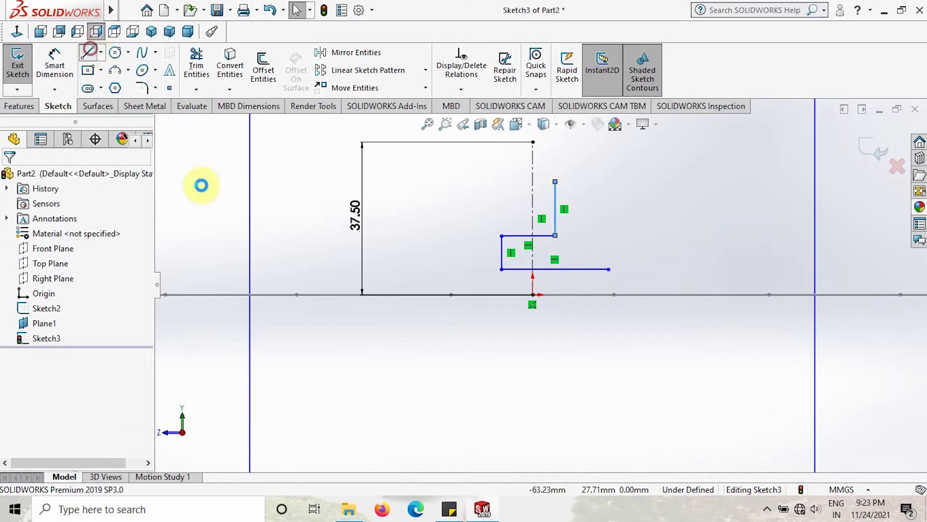
click(609, 268)
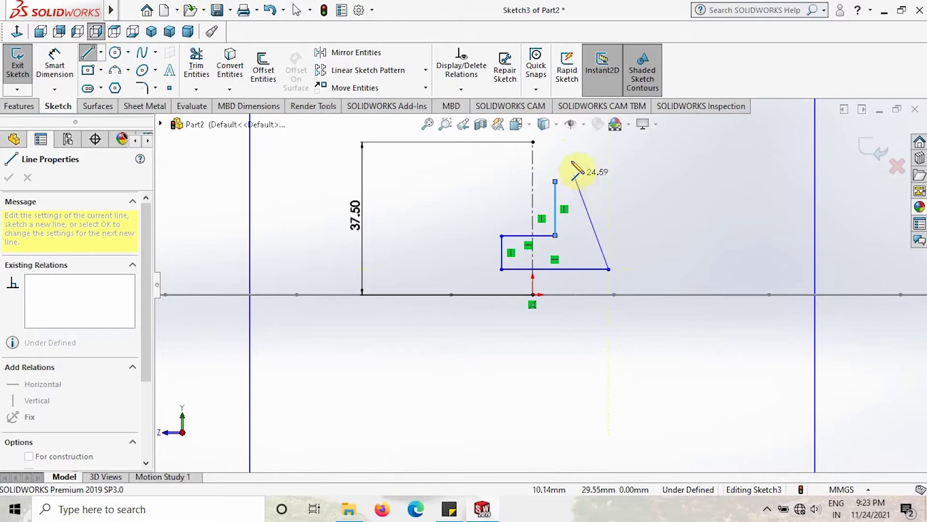
click(568, 142)
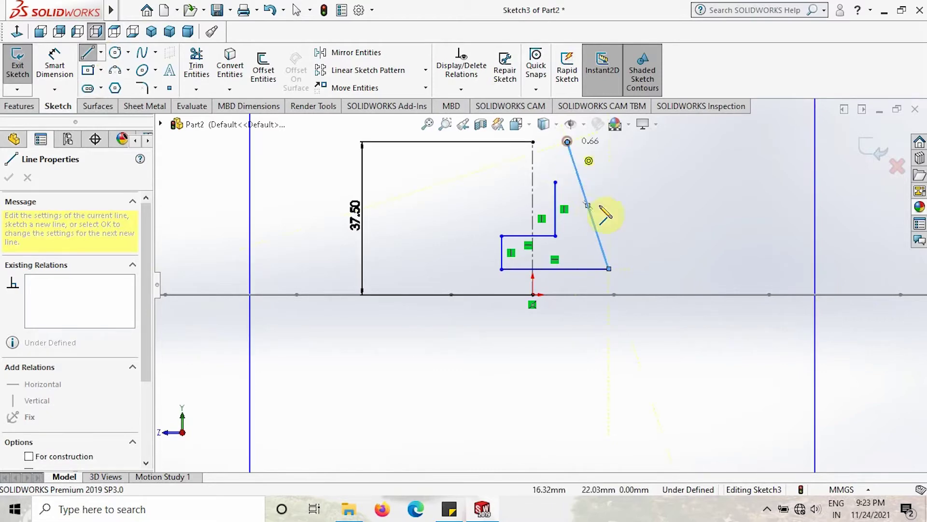
Dimension the angle between the slanted line and the lowest horizontal line to 75°
click(54, 63)
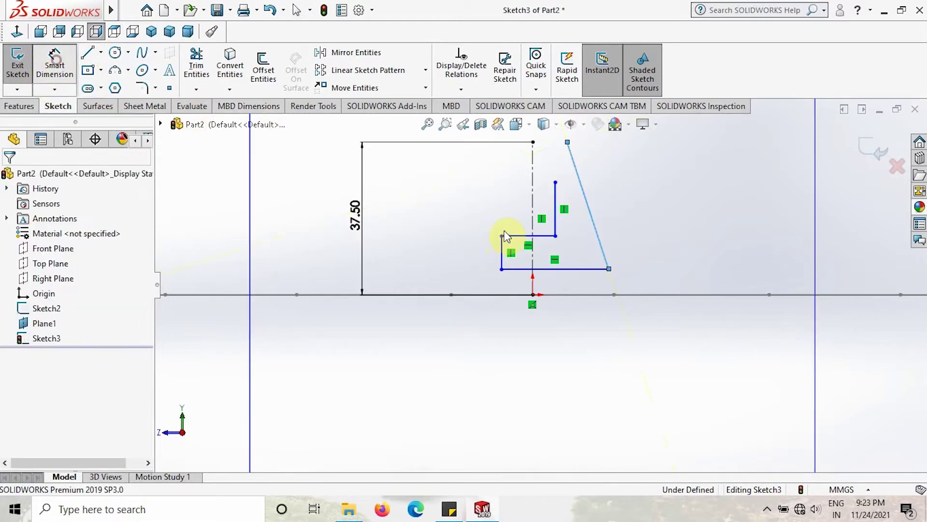
click(601, 244)
click(583, 267)
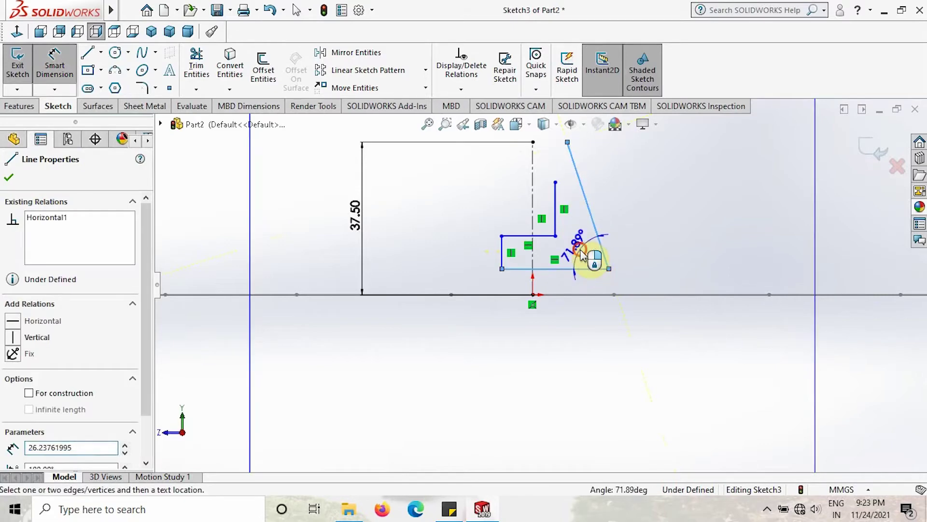
click(582, 257)
text(7)
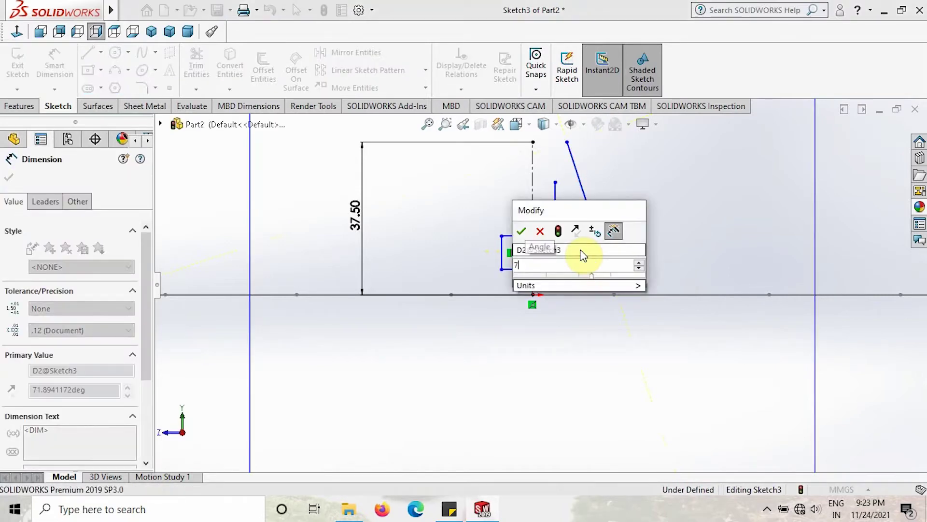
text(5)
key(Return)
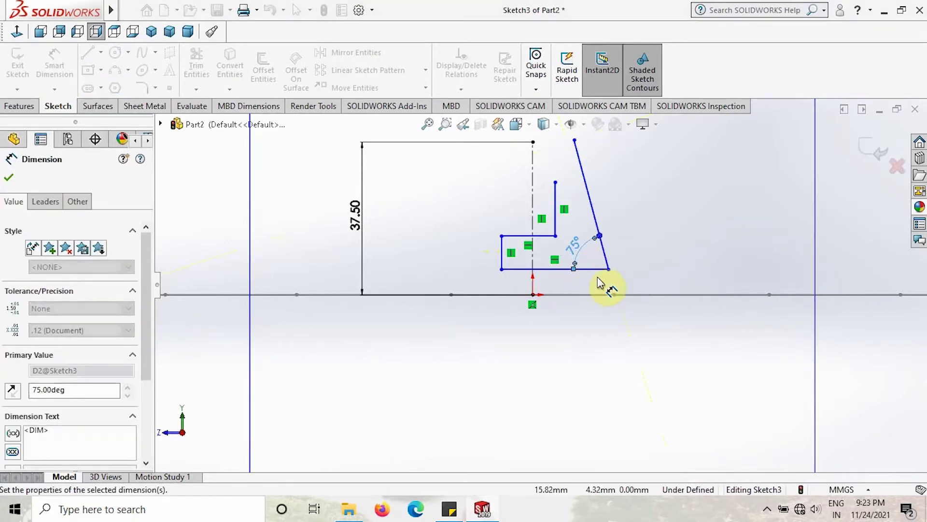
Dimension the lowest horizontal line's height above the origin to 7.5 mm
click(595, 303)
click(533, 295)
click(651, 280)
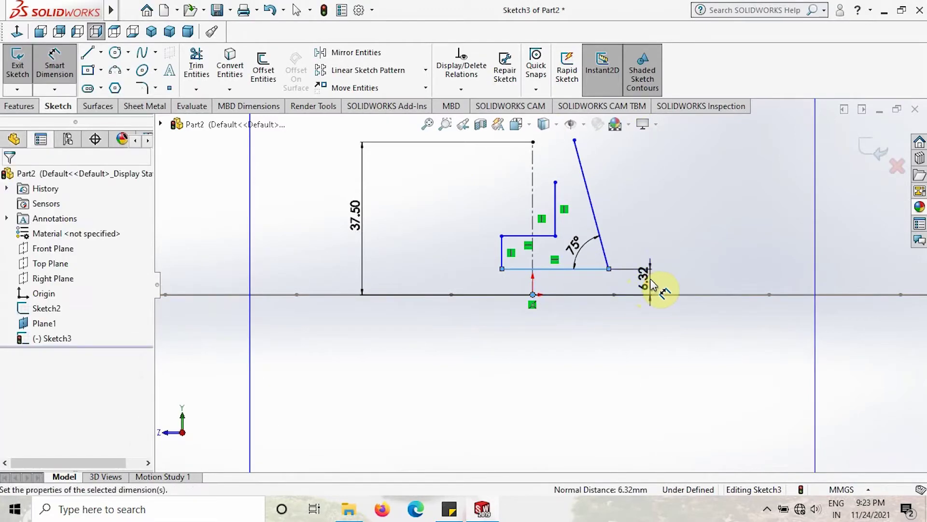
key(Return)
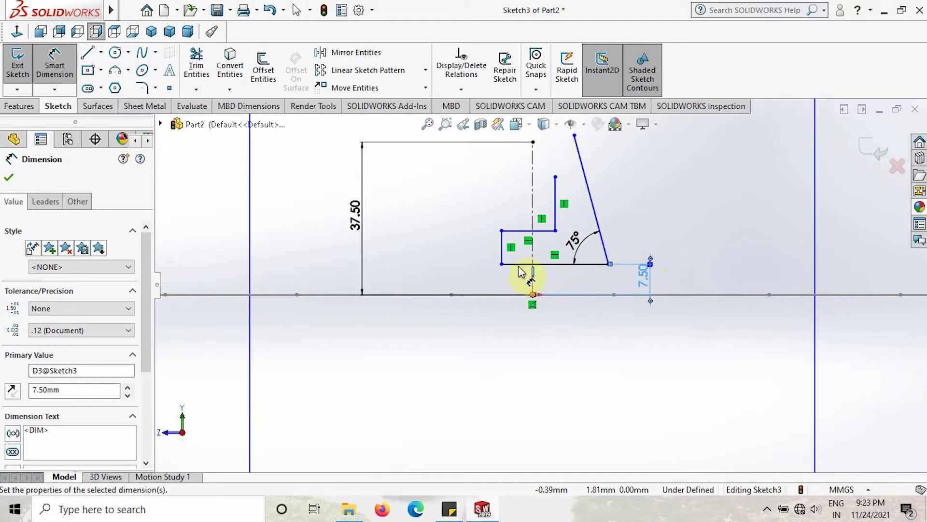
Dimension the distance between the lower short vertical line and the centerline to 2.28 mm
click(505, 254)
click(533, 256)
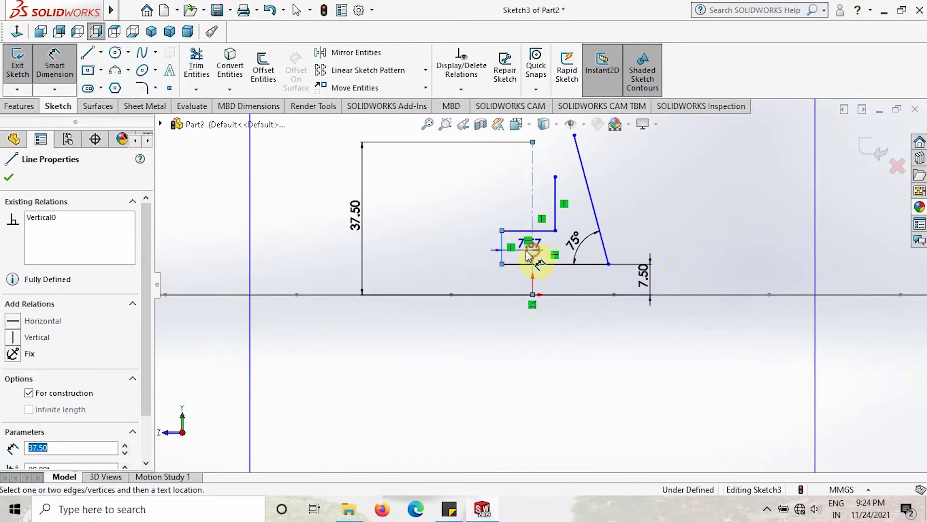
click(505, 218)
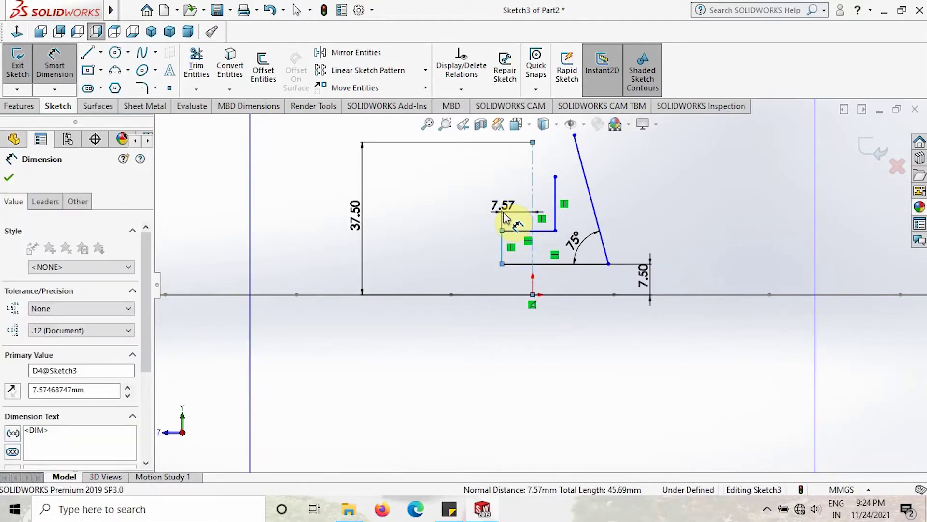
key(Return)
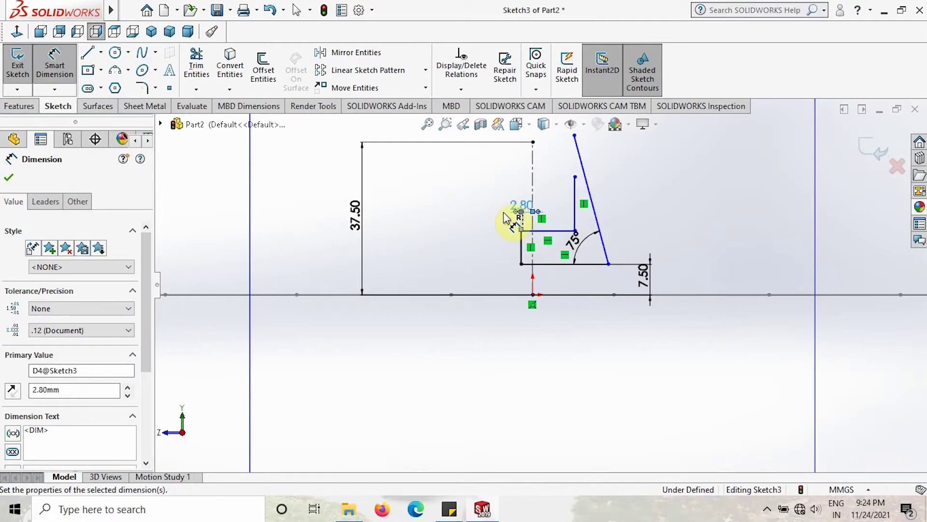
double_click(525, 207)
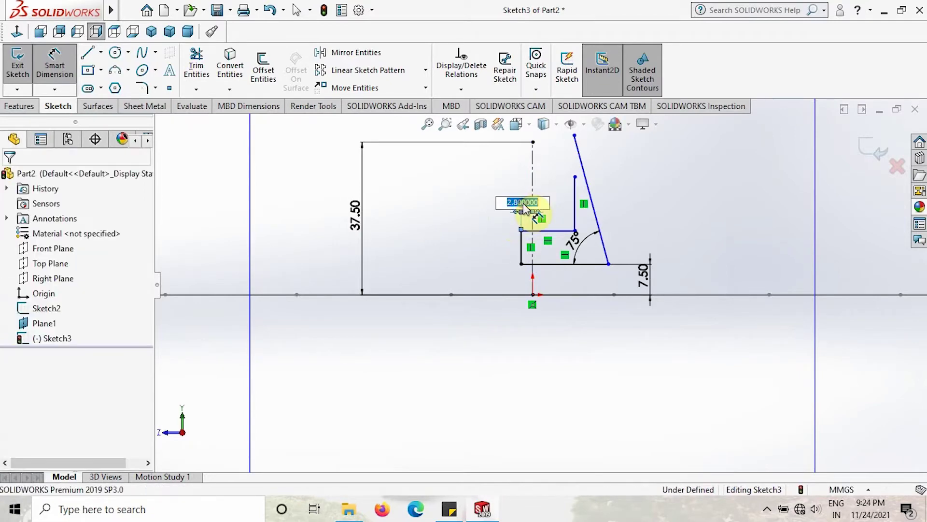
key(Return)
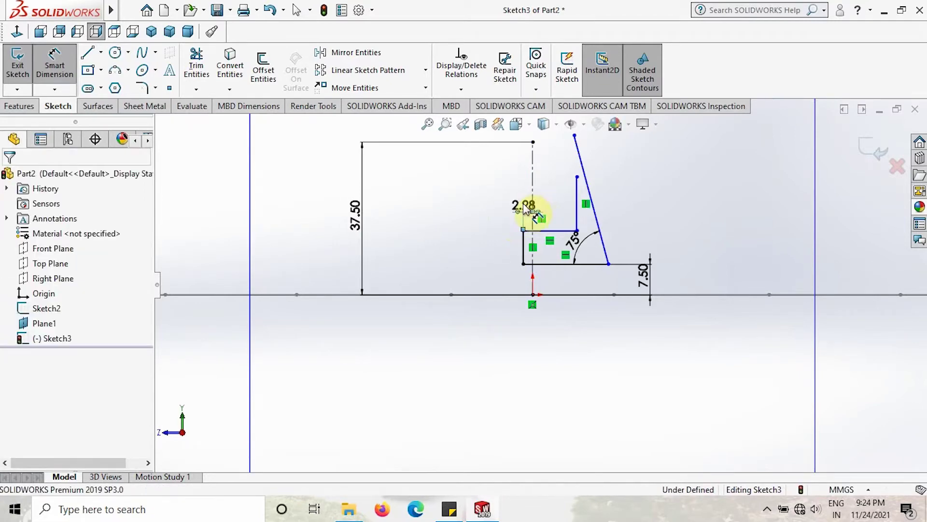
Dimension the lowest horizontal line's length to 20.09 mm
click(549, 263)
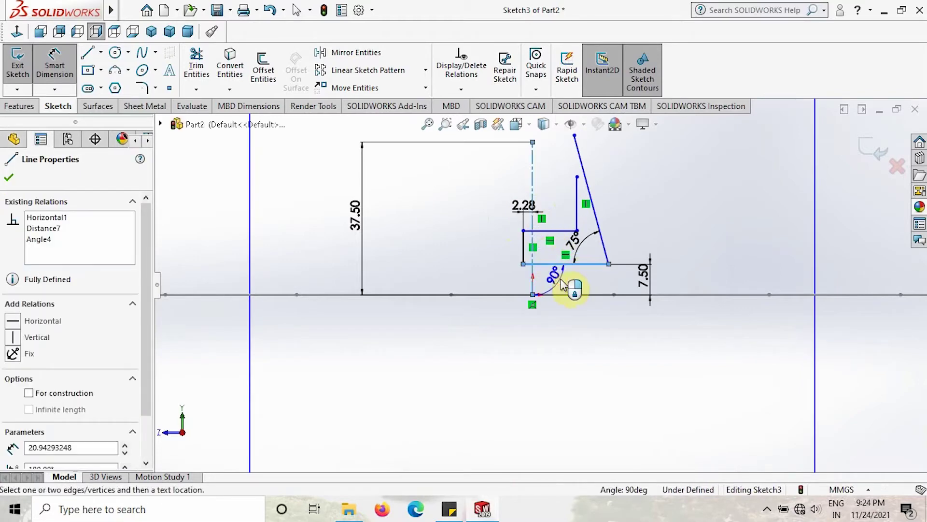
click(563, 278)
click(547, 273)
click(525, 257)
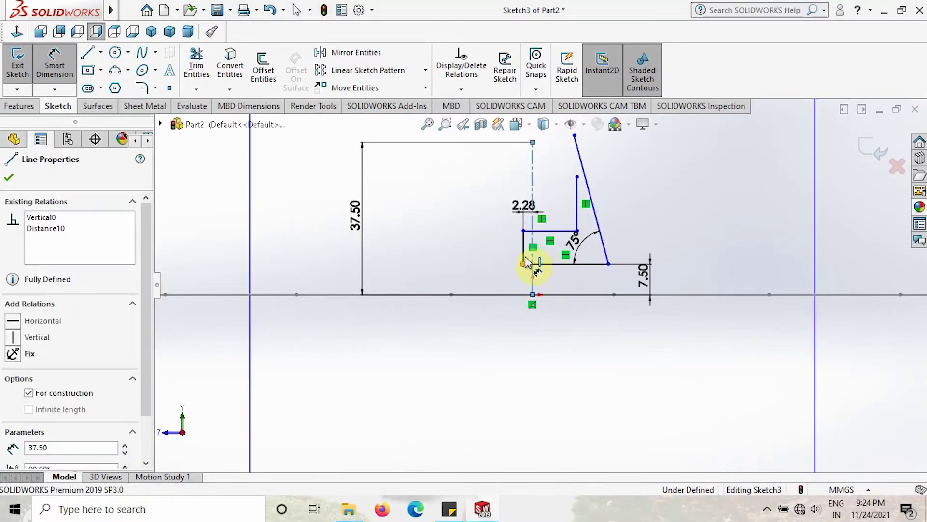
click(609, 264)
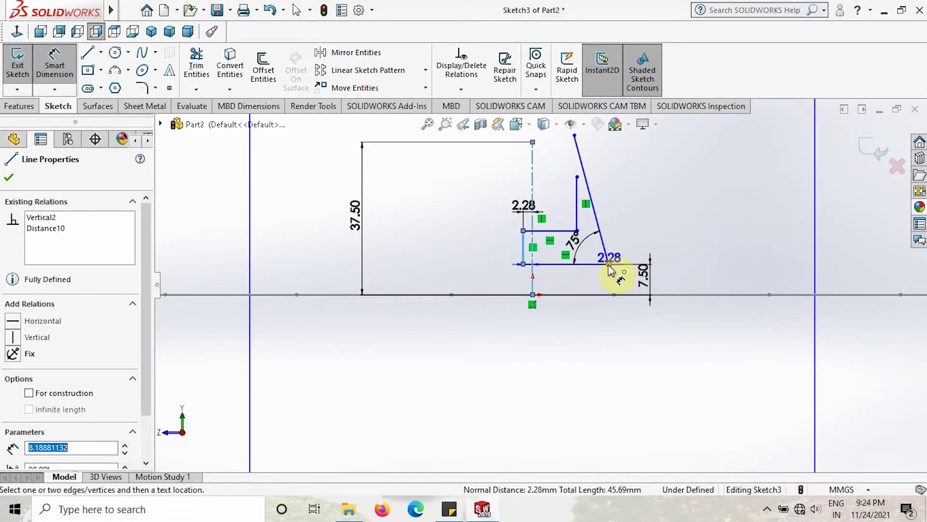
click(569, 286)
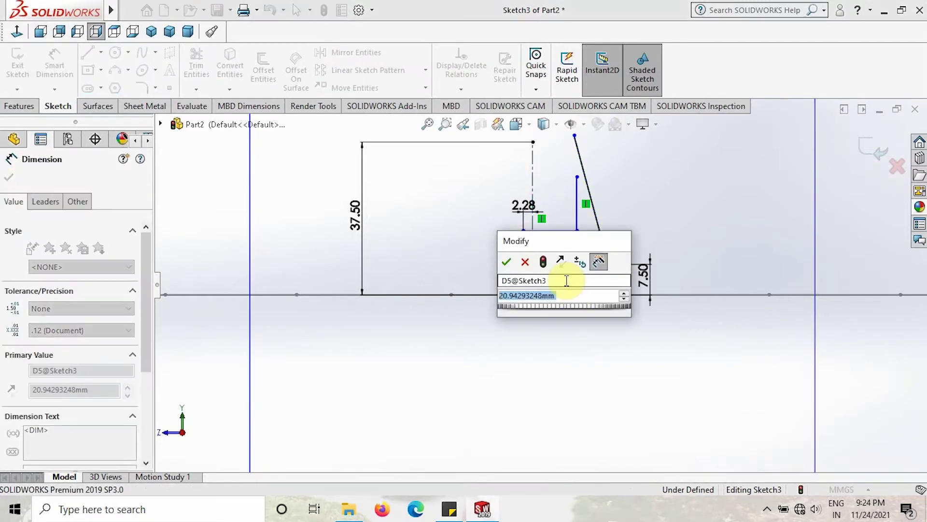
text(20.09)
key(Return)
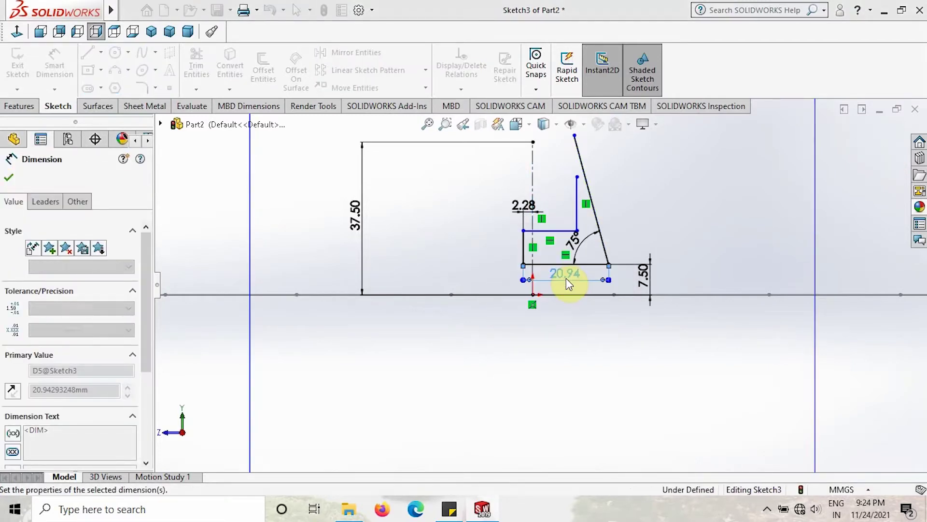
Draw a short vertical line about 7 mm long close beside the centerline's upper half, on the slanted line's side
click(551, 232)
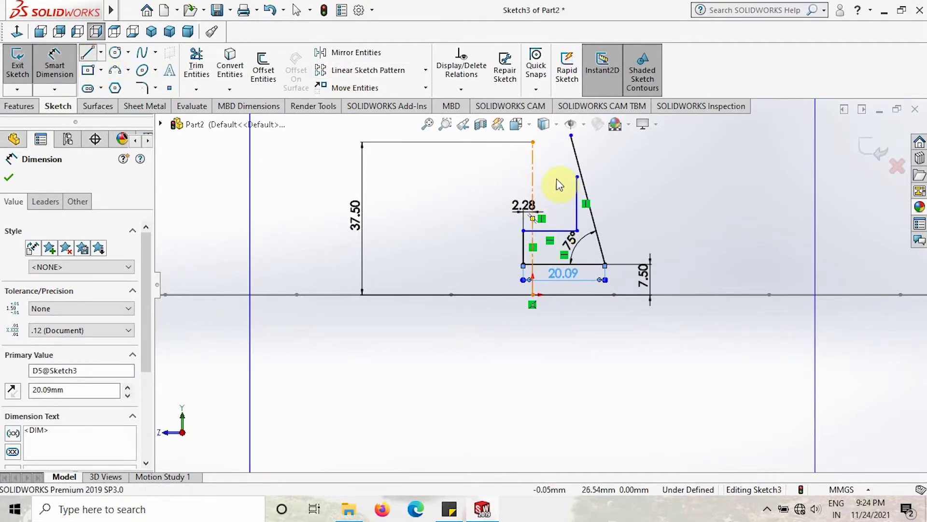
key(l)
click(539, 192)
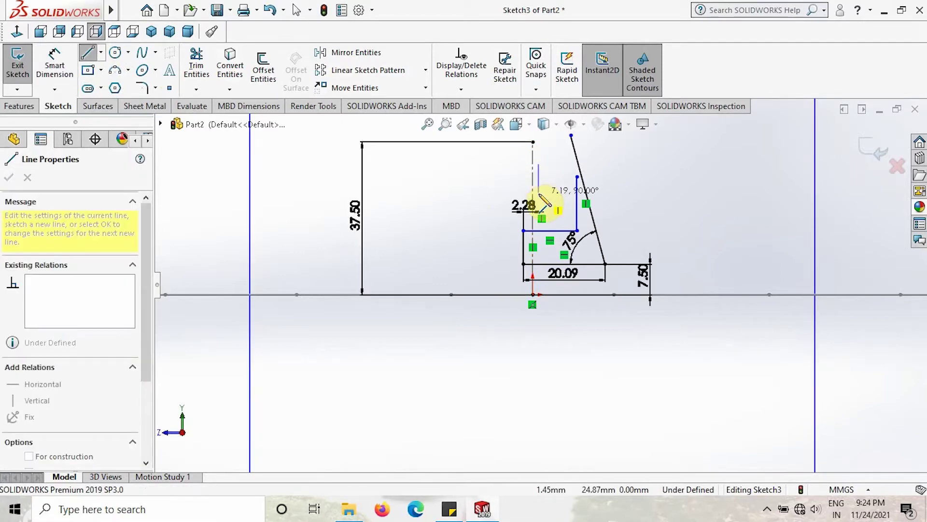
Dimension the distance between the upper short vertical line and the centerline to 2.28 mm
click(55, 68)
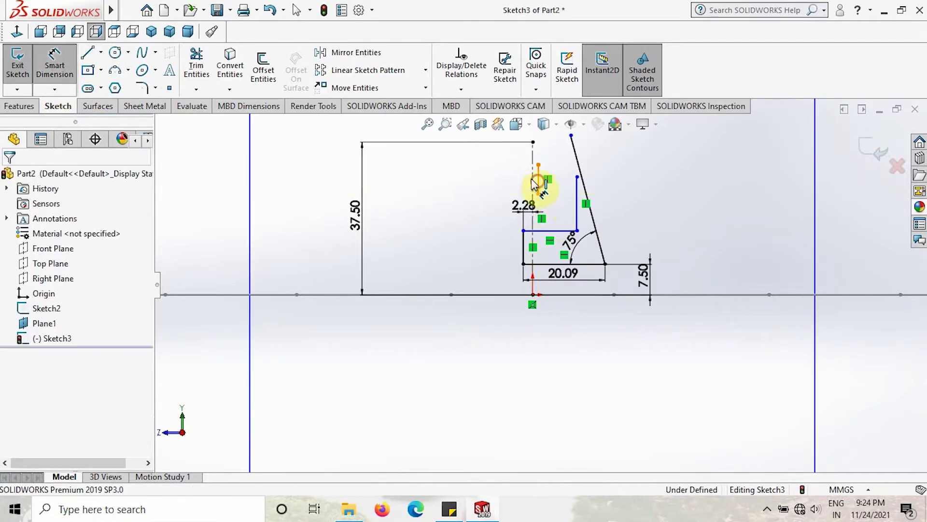
click(539, 184)
click(510, 183)
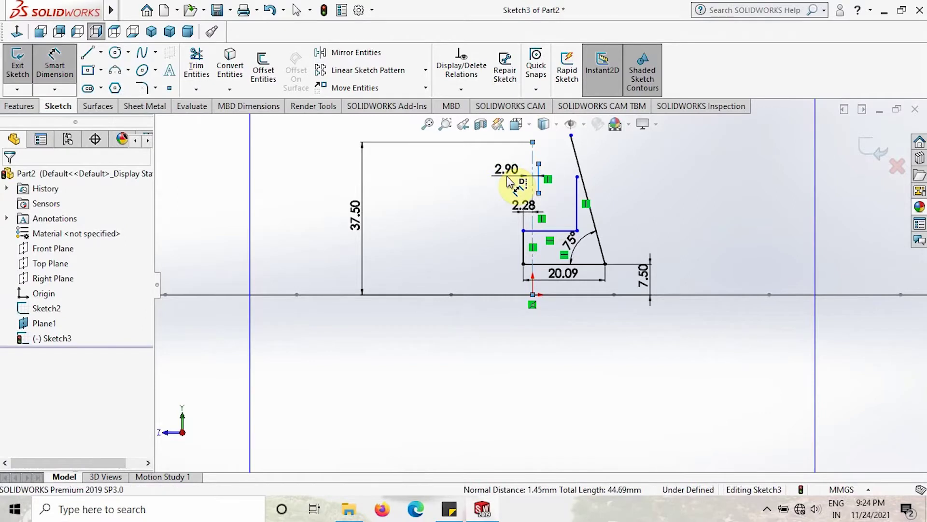
click(508, 182)
text(2.28)
key(Return)
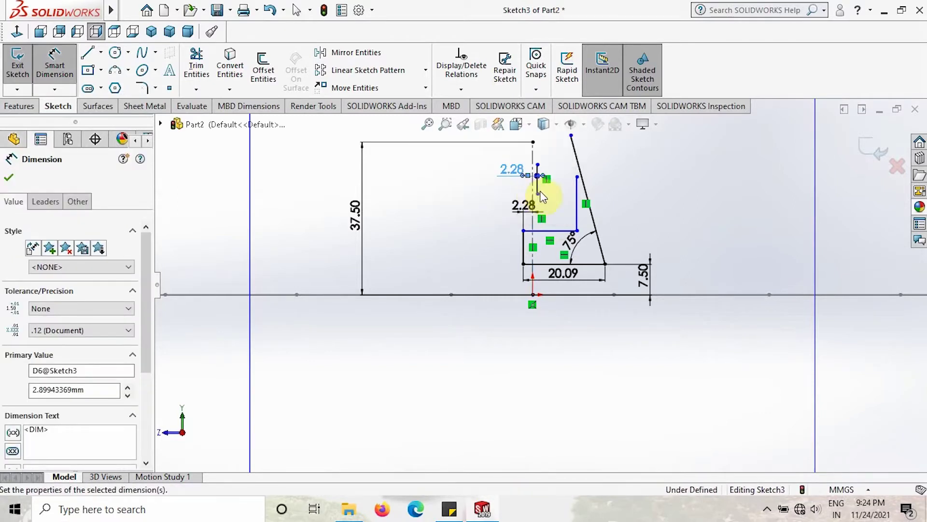
Dimension the distance between the upper short vertical line and the longer vertical line beside the slanted line to 7.5 mm
click(539, 186)
click(578, 197)
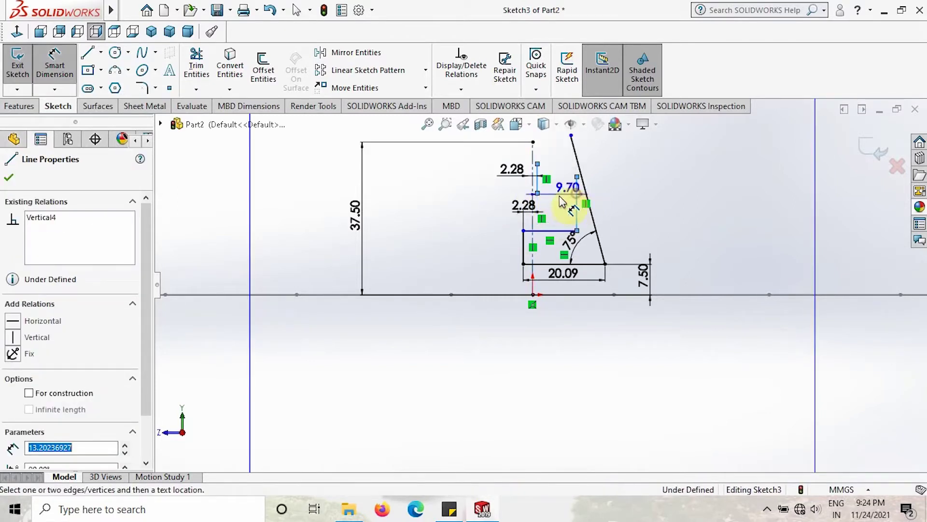
click(554, 199)
click(555, 203)
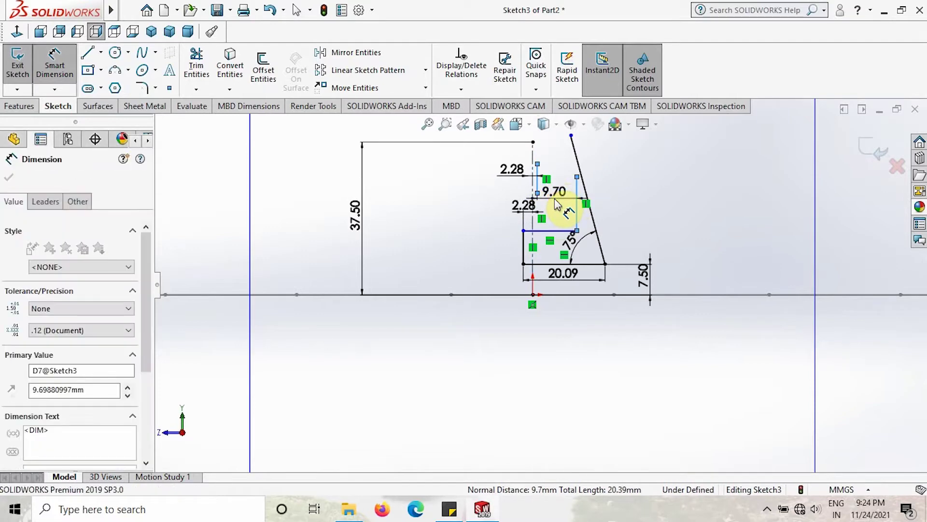
text(7.5)
key(Return)
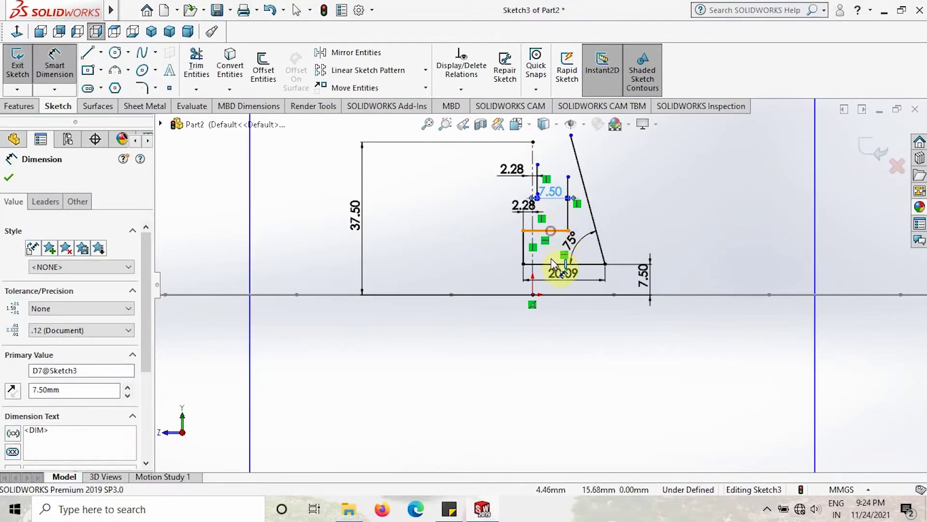
Dimension the vertical distance between the profile's two lower horizontal lines to 7.5 mm
click(553, 264)
click(531, 230)
click(506, 250)
text(7.5)
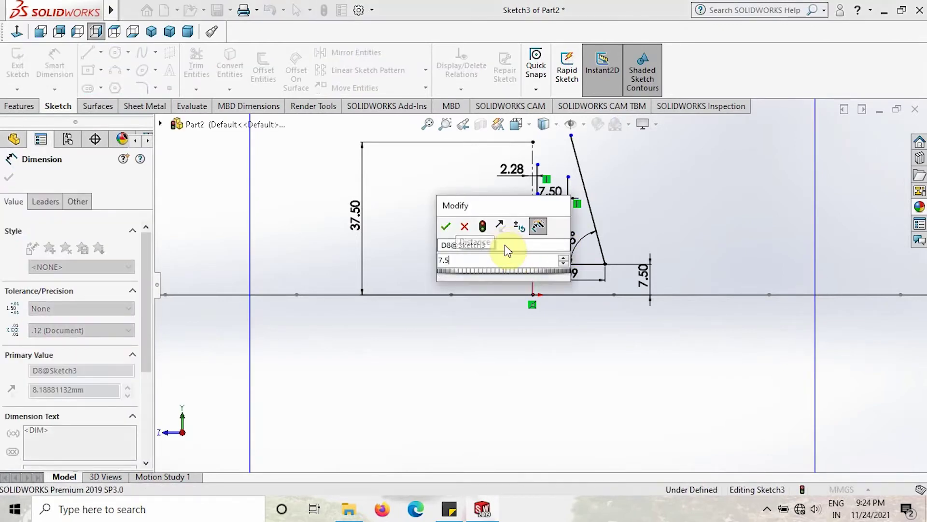
key(Return)
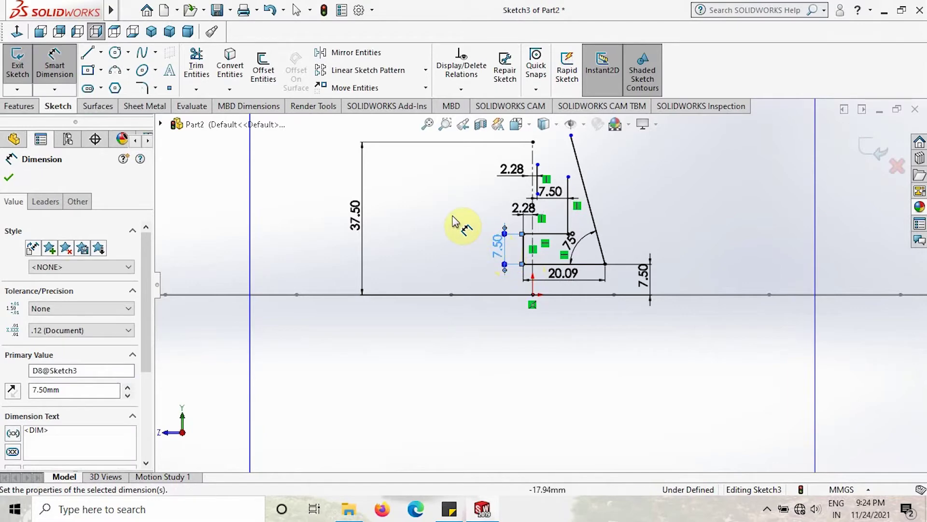
key(Escape)
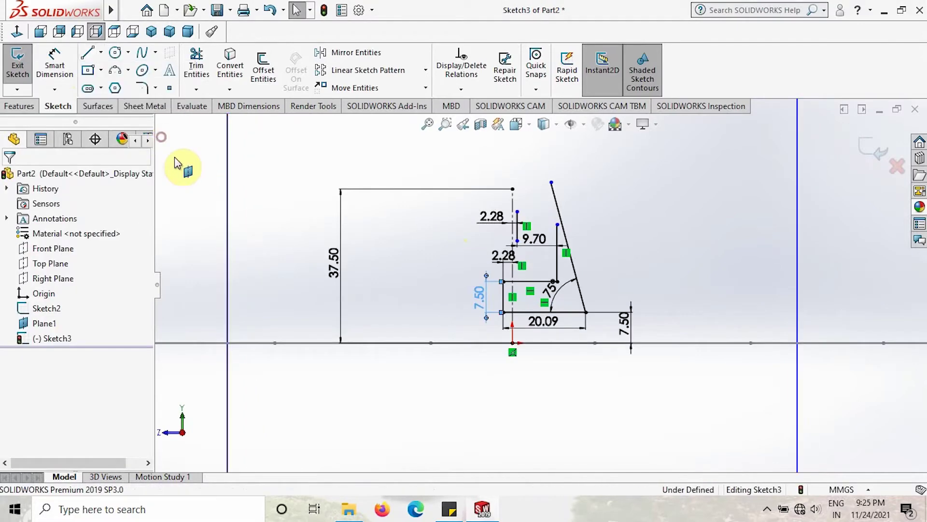
Draw a horizontal construction line about 31 mm long from the vertical centerline's upper end, passing across the slanted line
click(101, 52)
click(113, 86)
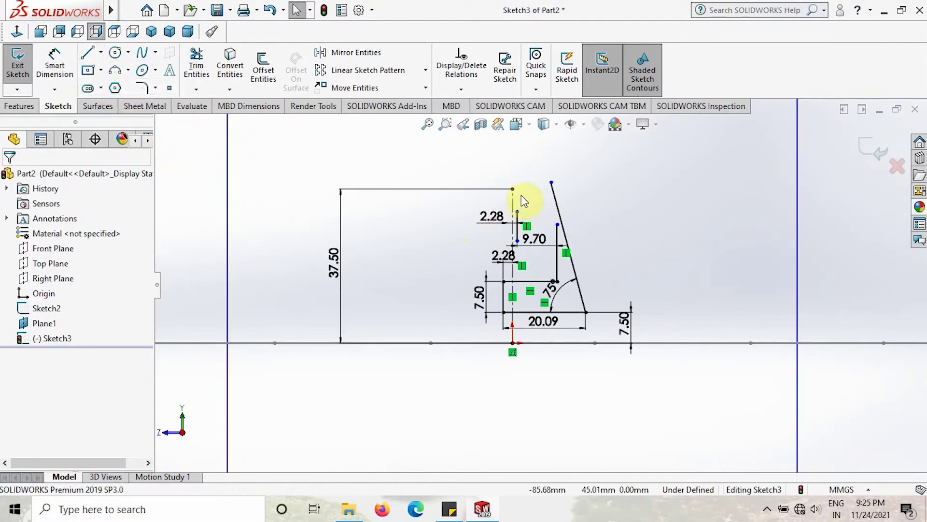
click(513, 188)
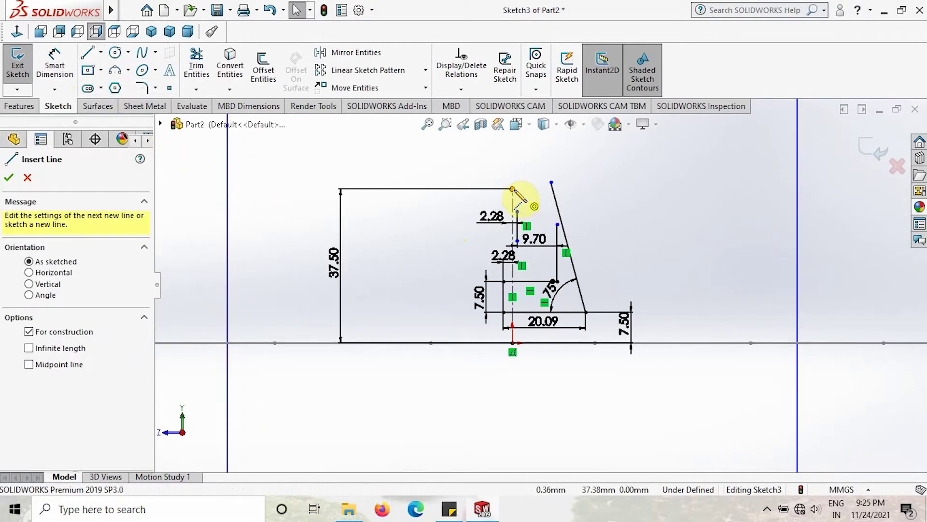
click(641, 189)
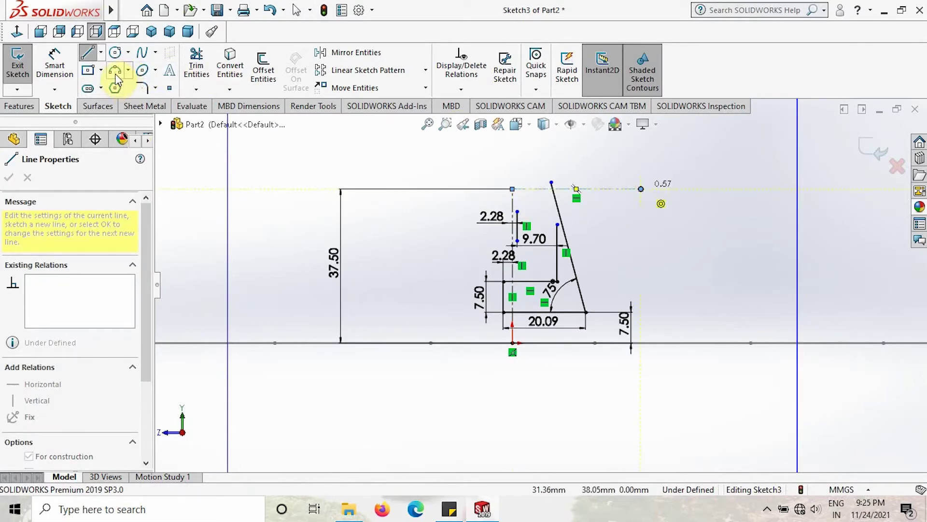
Draw a three-point arc of about 8.3 mm radius from the longer vertical line's upper end to the horizontal construction line
click(115, 71)
click(558, 224)
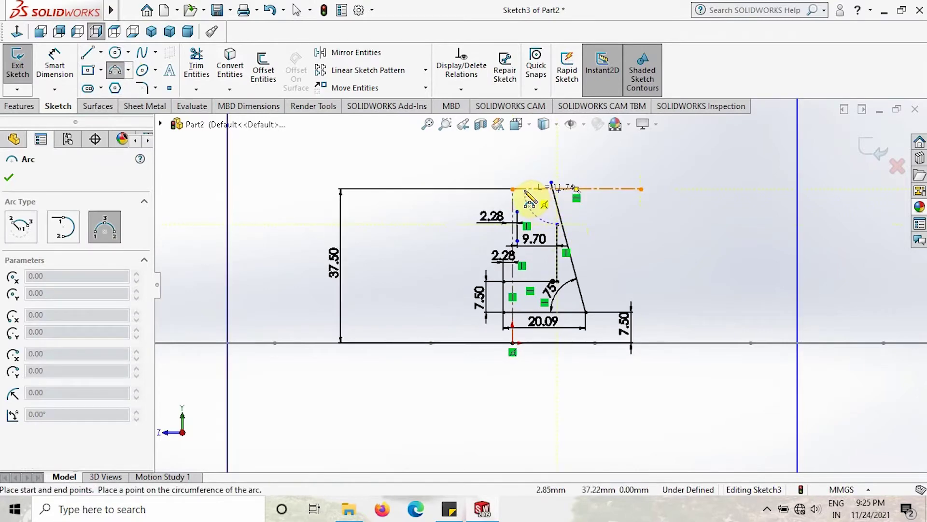
click(542, 208)
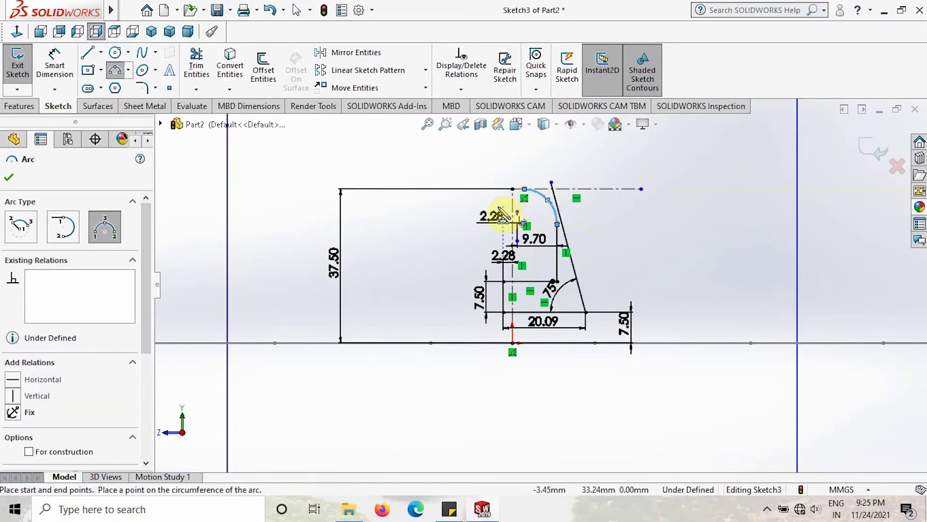
key(Escape)
Make the arc tangent to the horizontal construction line
click(540, 207)
click(570, 190)
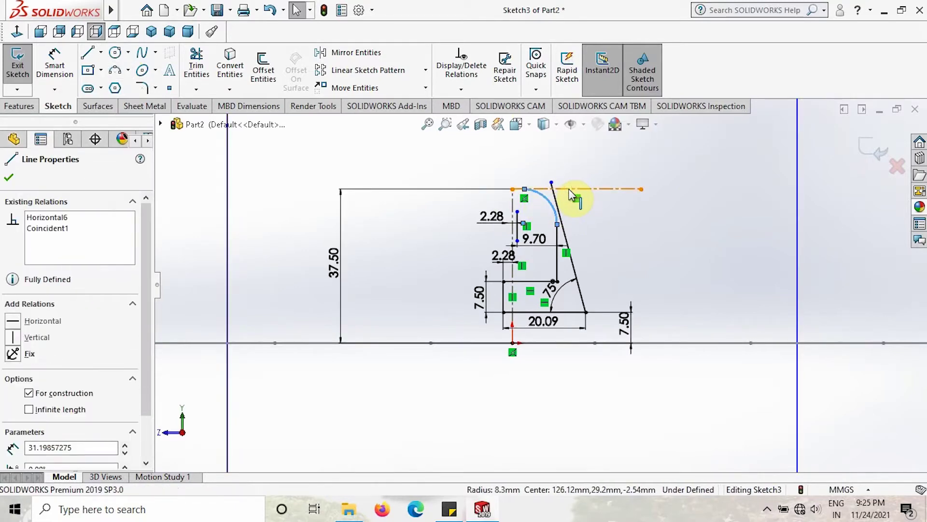
click(608, 130)
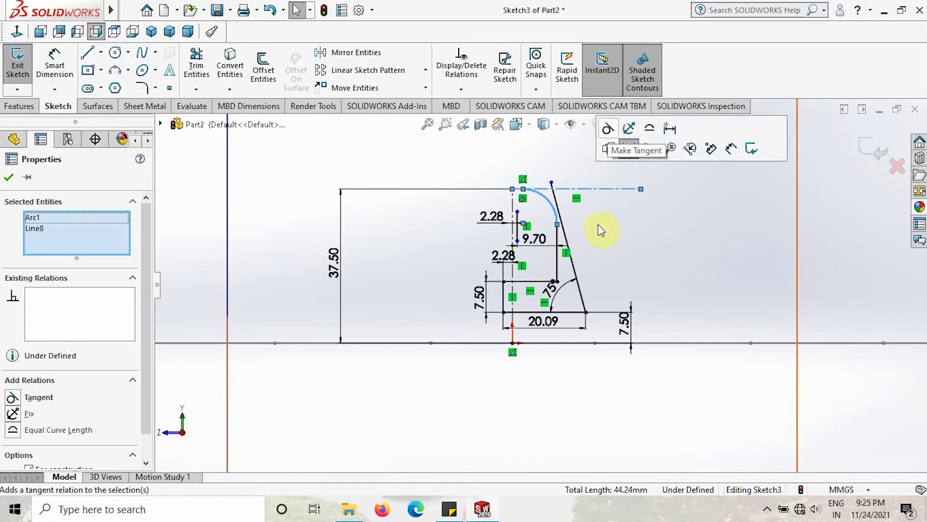
Dimension the arc's radius to 11.25 mm
click(55, 63)
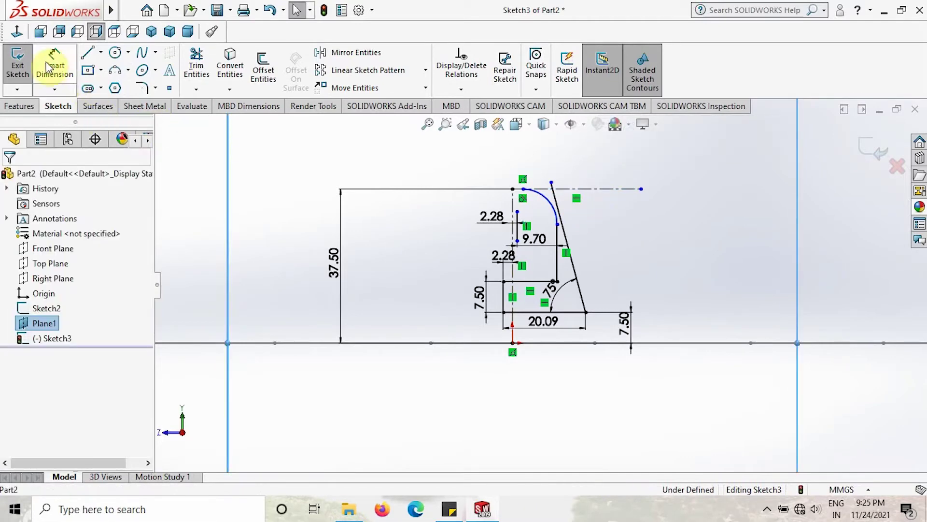
click(544, 202)
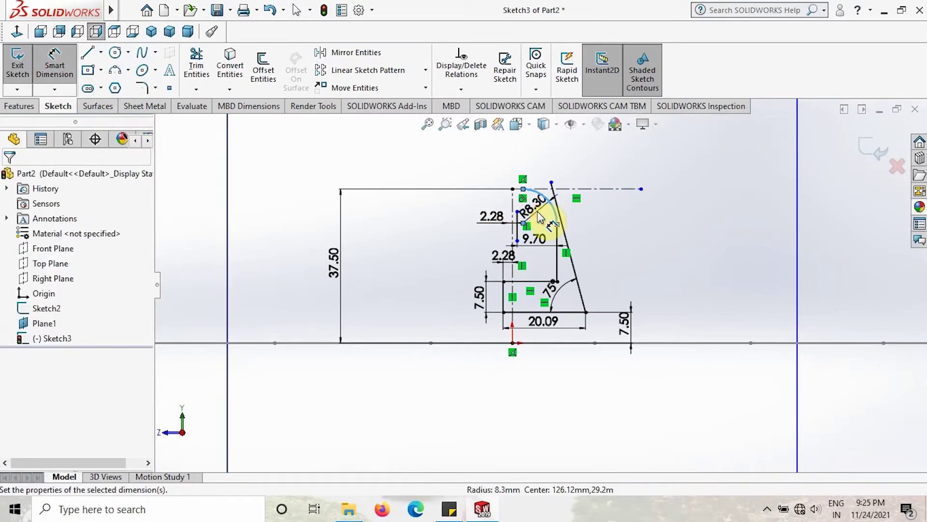
click(540, 217)
text(1.25)
key(Return)
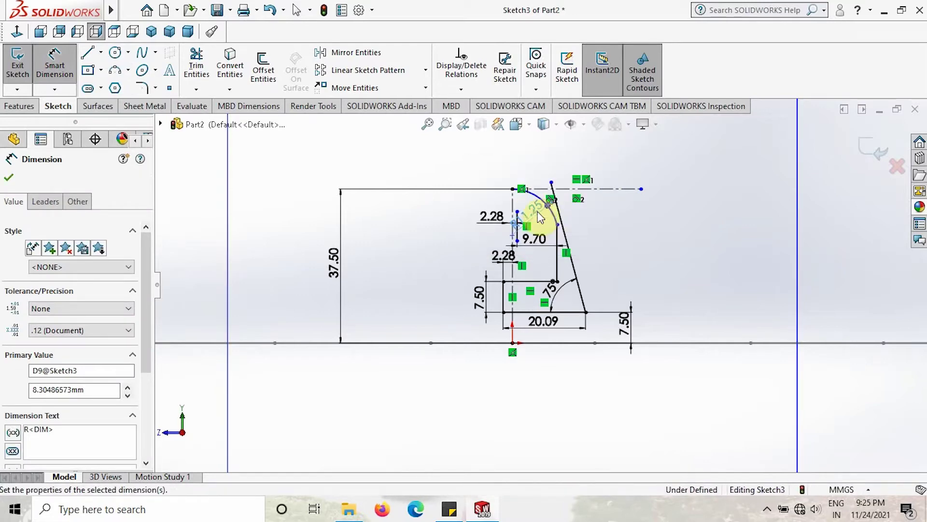
scroll(568, 204, up, 2)
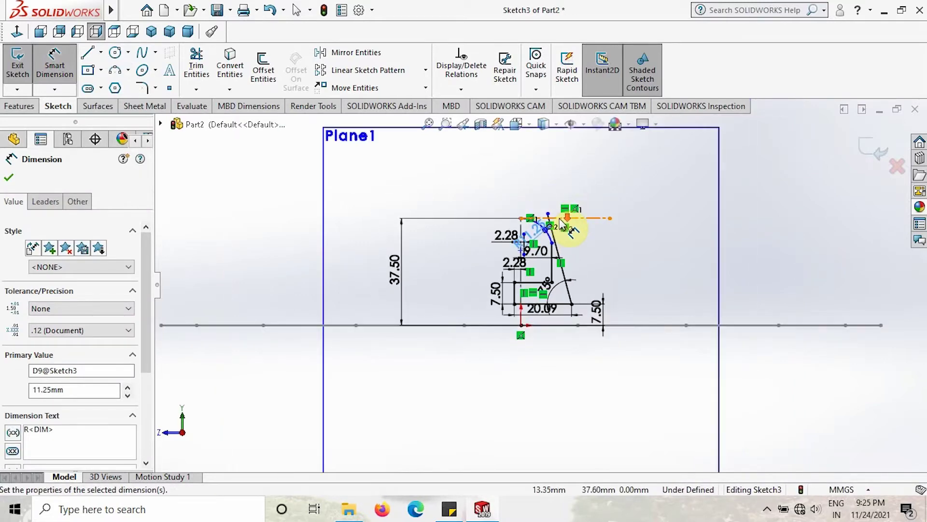
scroll(561, 226, down, 4)
key(Escape)
key(Escape)
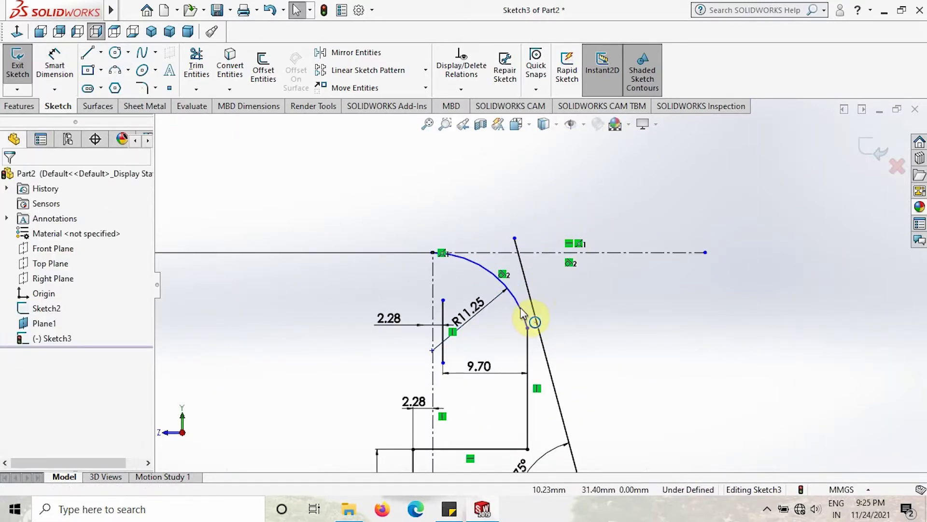
Make the arc tangent to the vertical line it ends on
click(528, 344)
ctrl+click(527, 359)
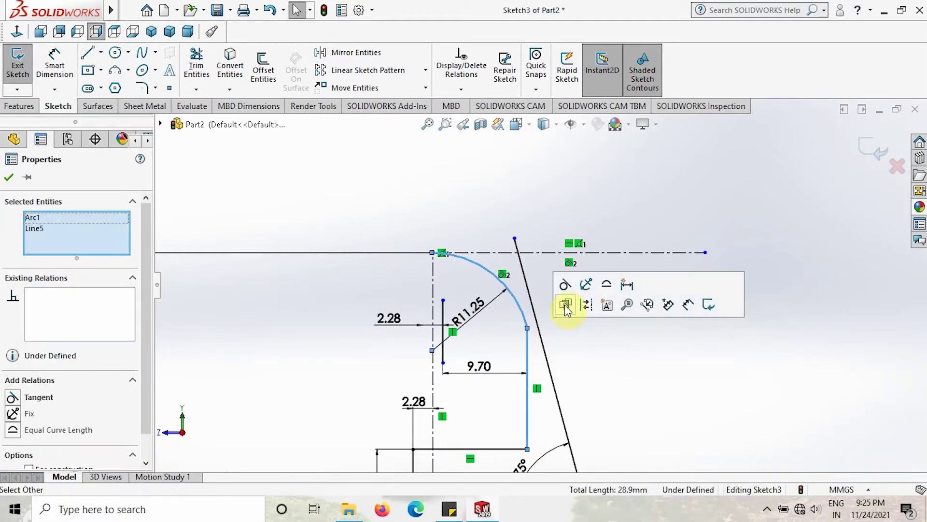
click(566, 305)
scroll(559, 277, up, 1)
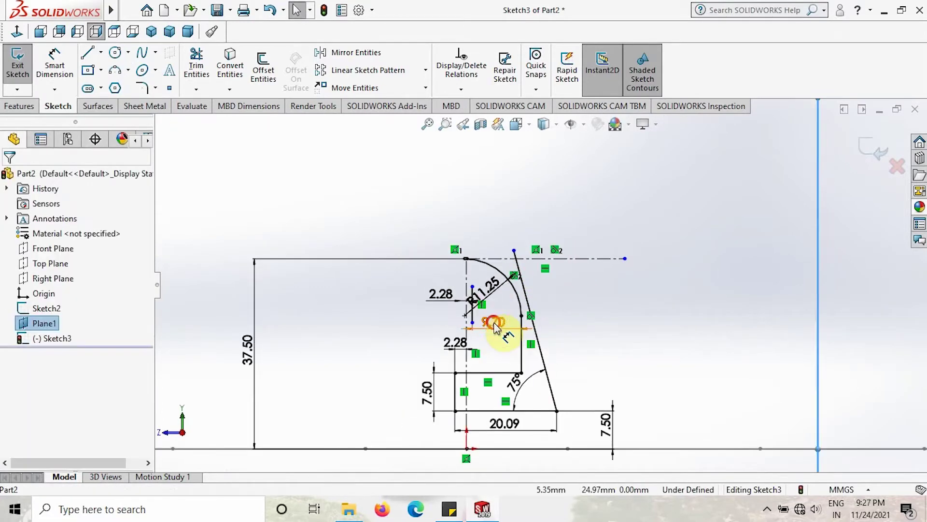
Set the 9.70 mm distance between the upper short vertical line and the longer vertical line to 7.5 mm
click(496, 324)
click(615, 333)
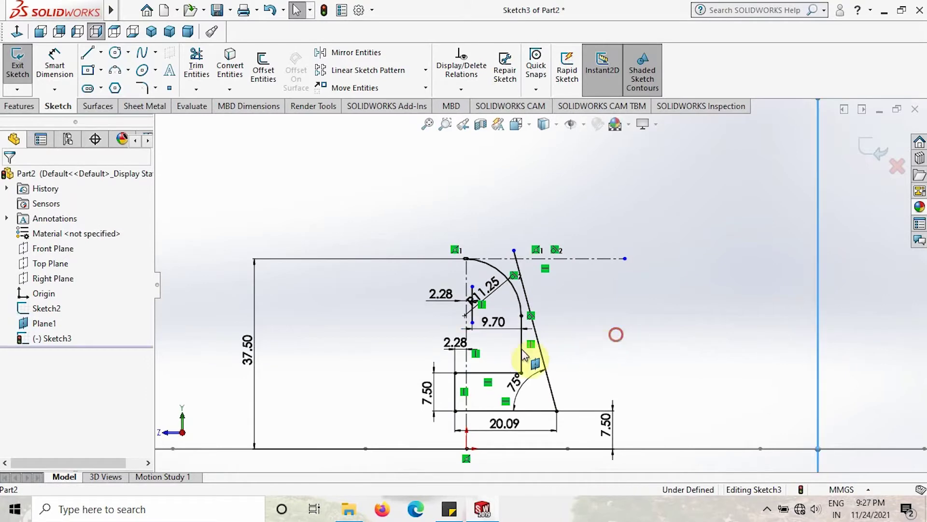
click(496, 322)
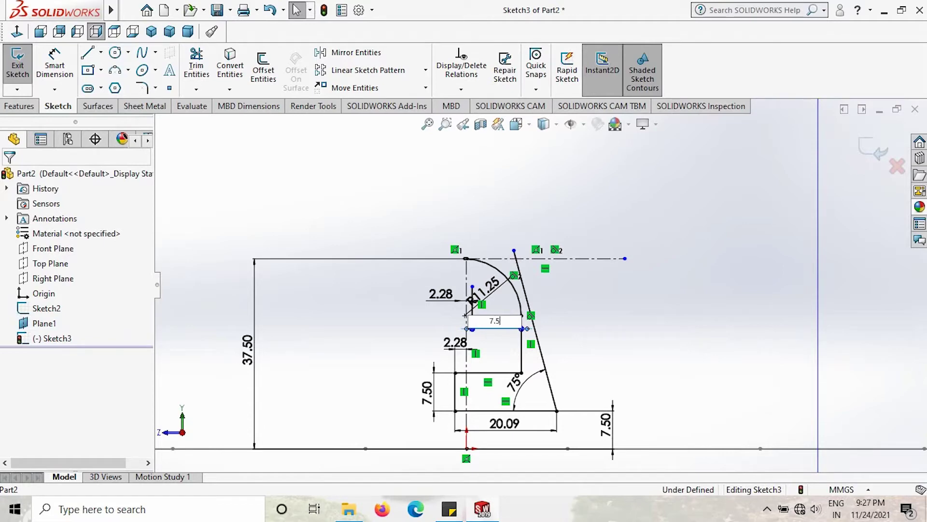
text(7.5)
key(Return)
click(616, 323)
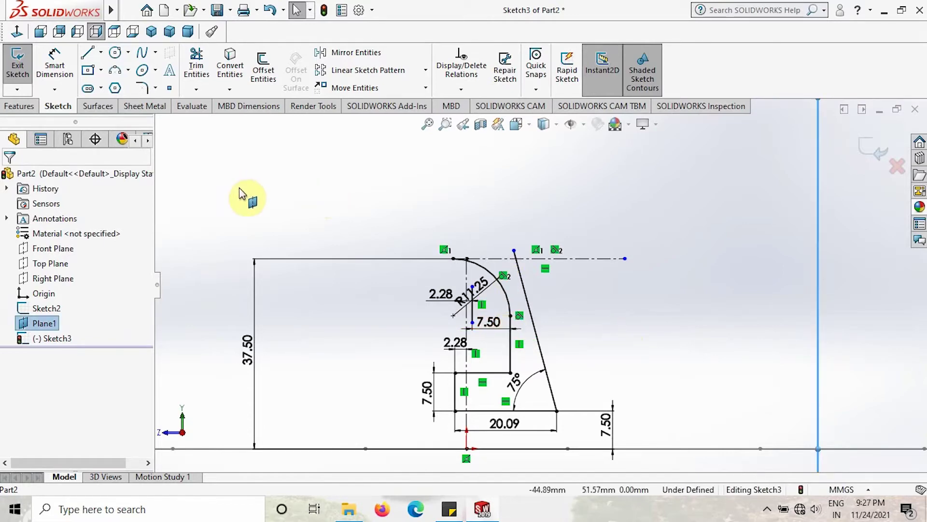
Draw a short vertical line up from the arc's upper end and a horizontal line from it to above the slanted line's upper end
click(88, 54)
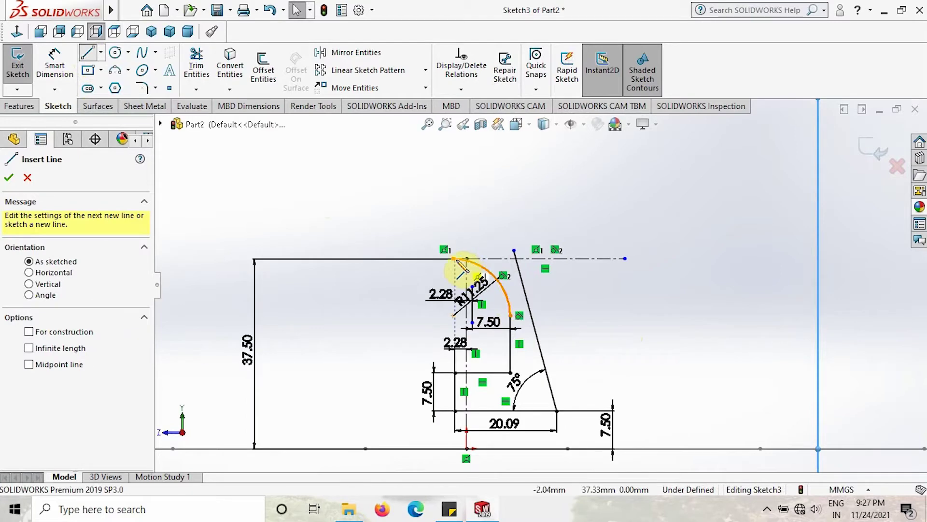
click(453, 257)
click(453, 230)
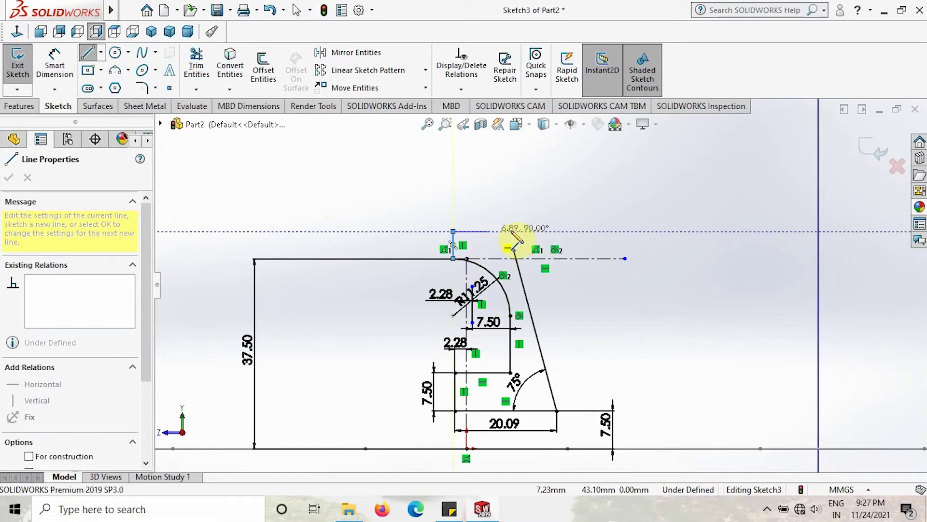
click(513, 231)
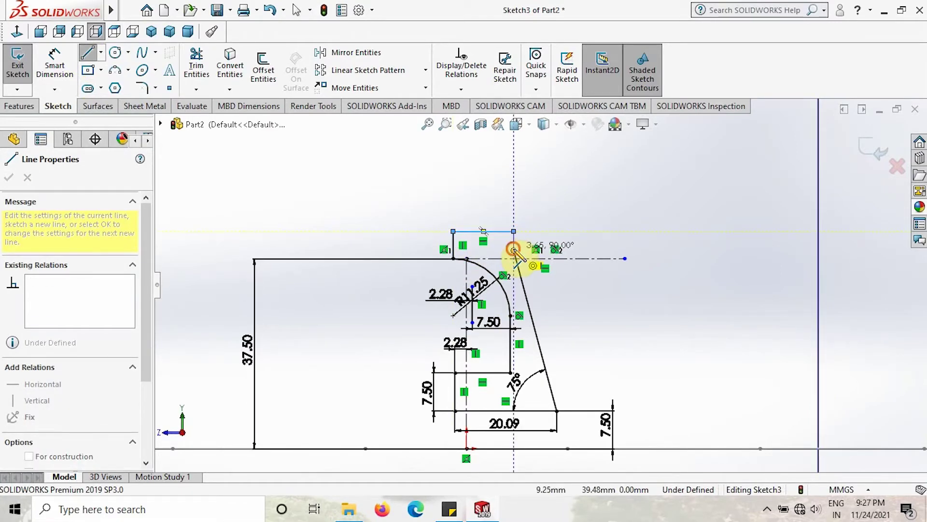
Join the topmost horizontal line to the slanted line's upper end with a short vertical line, and undo that joining line
click(514, 250)
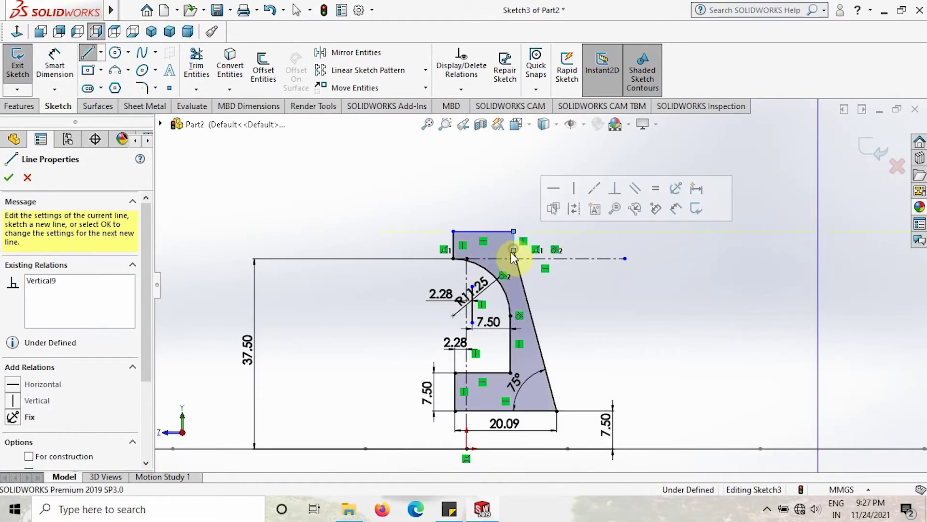
click(9, 180)
click(13, 182)
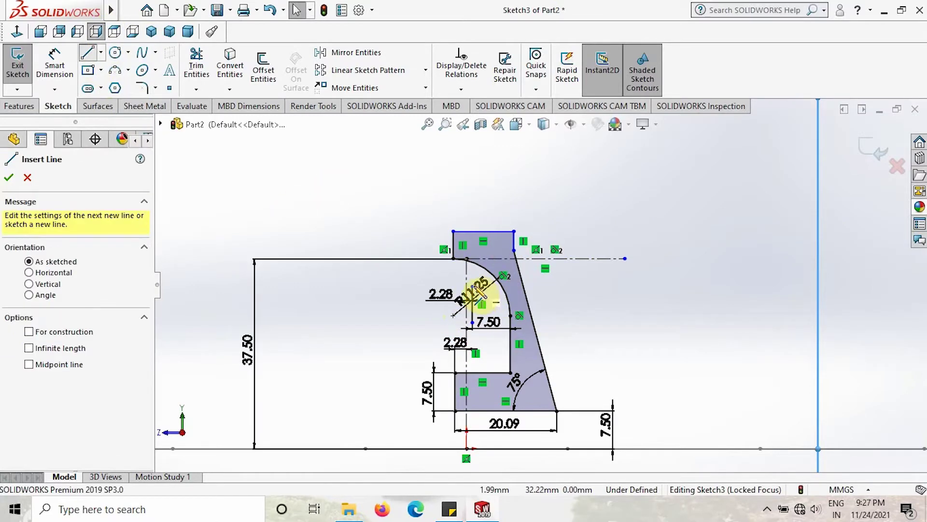
key(Escape)
key(ctrl+z)
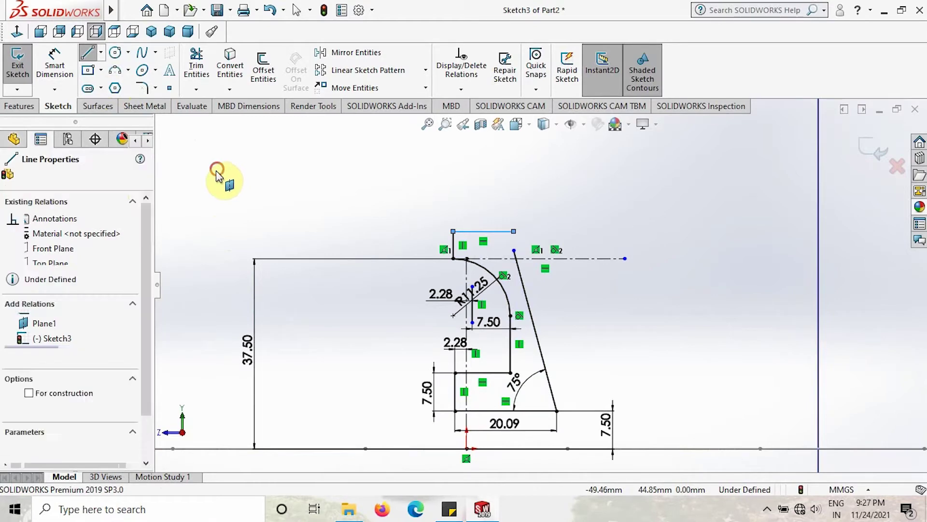
Draw a horizontal line about 18.5 mm long outward from the upper short vertical line's top, then a slanted line down to the horizontal line through the origin
click(89, 57)
click(472, 287)
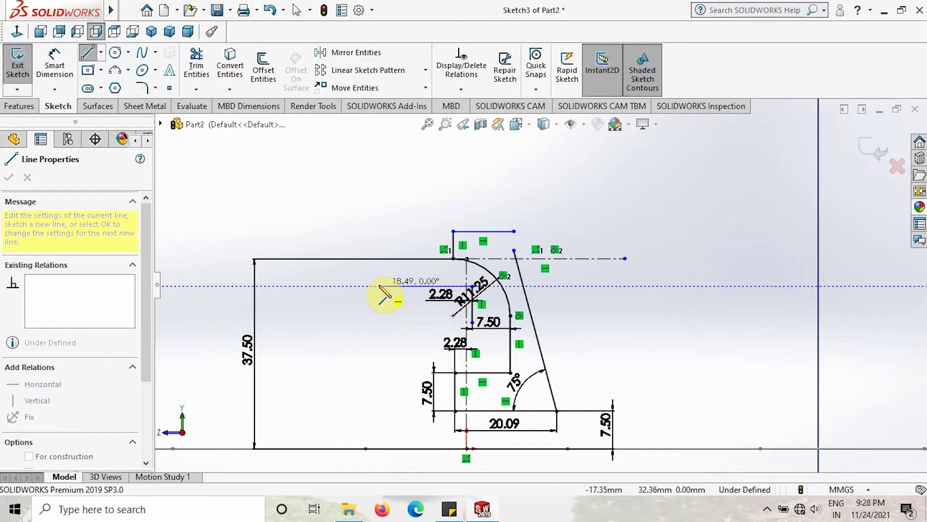
click(379, 286)
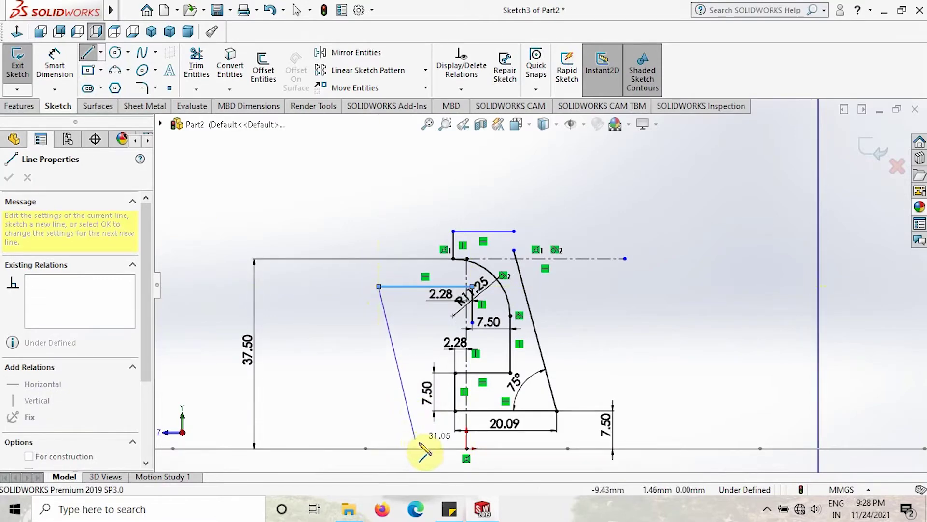
click(416, 448)
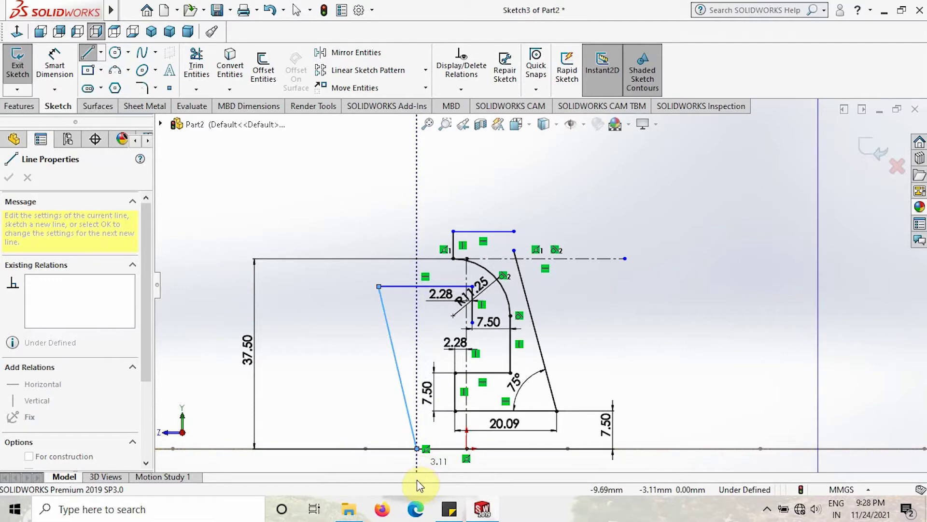
Close off the slanted line's lower end with a shallow U about 7.5 mm wide and 2.8 mm deep below the horizontal line through the origin
click(417, 463)
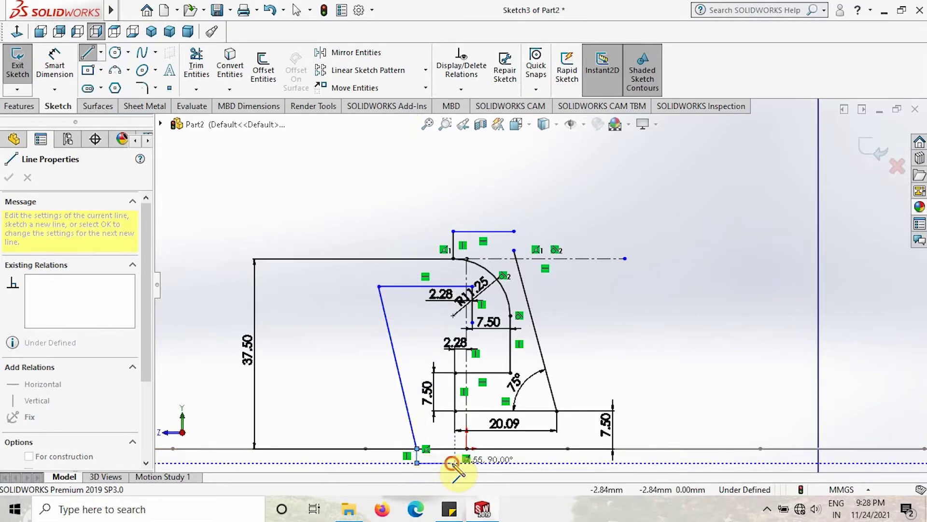
click(455, 463)
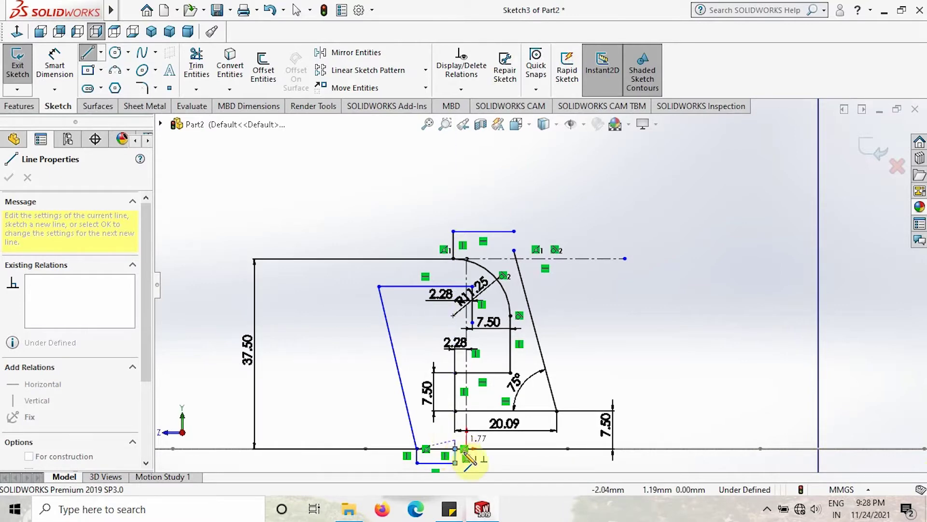
click(107, 50)
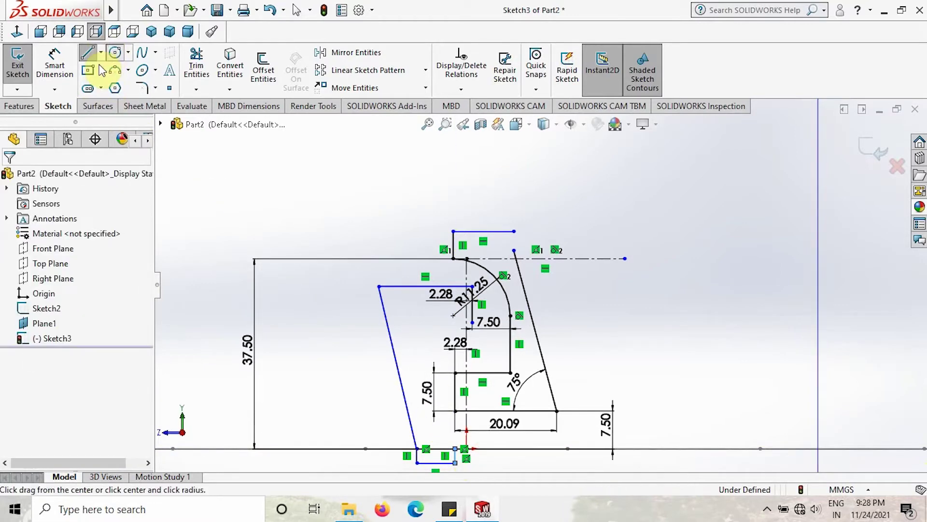
Draw a horizontal centerline about 24.5 mm long from the origin, past the slanted line's lower end
click(100, 53)
click(113, 88)
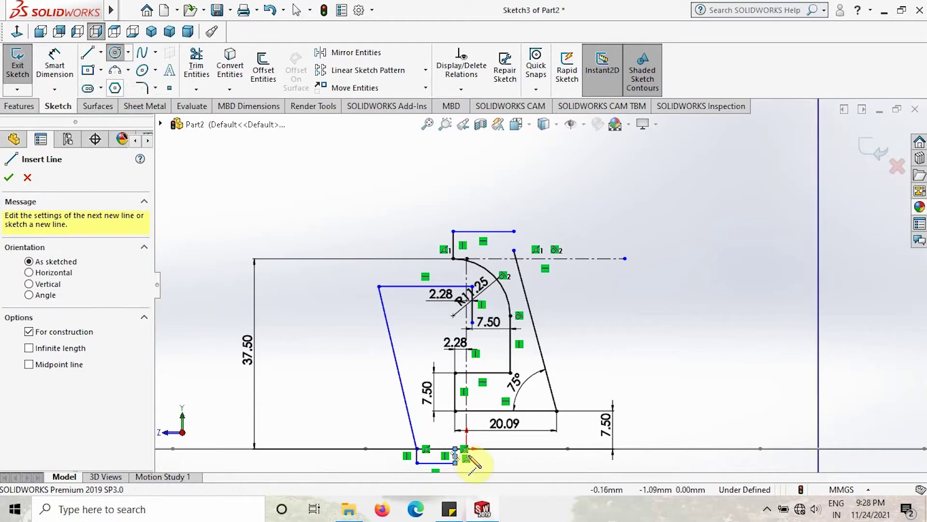
click(465, 448)
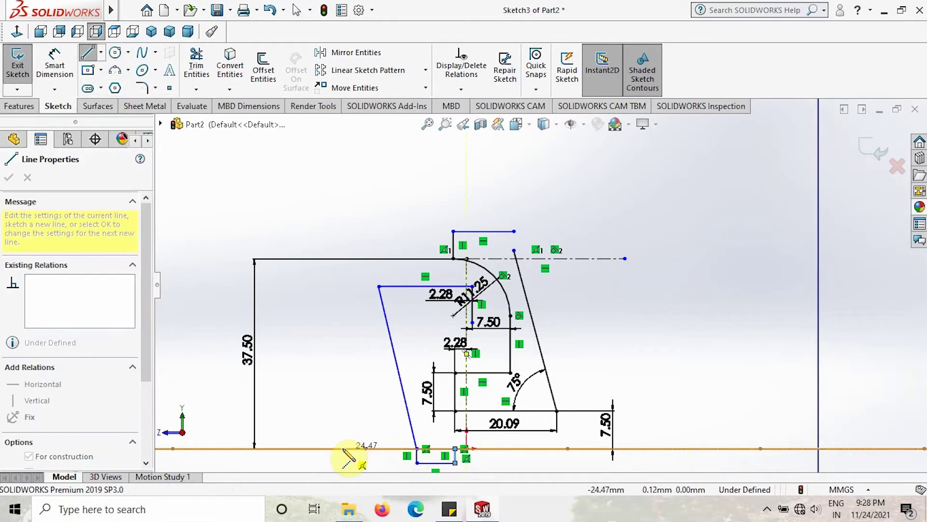
Draw a horizontal line about 8 mm long inward from the upper short vertical line's lower end, then a vertical line down toward the centerline
click(89, 53)
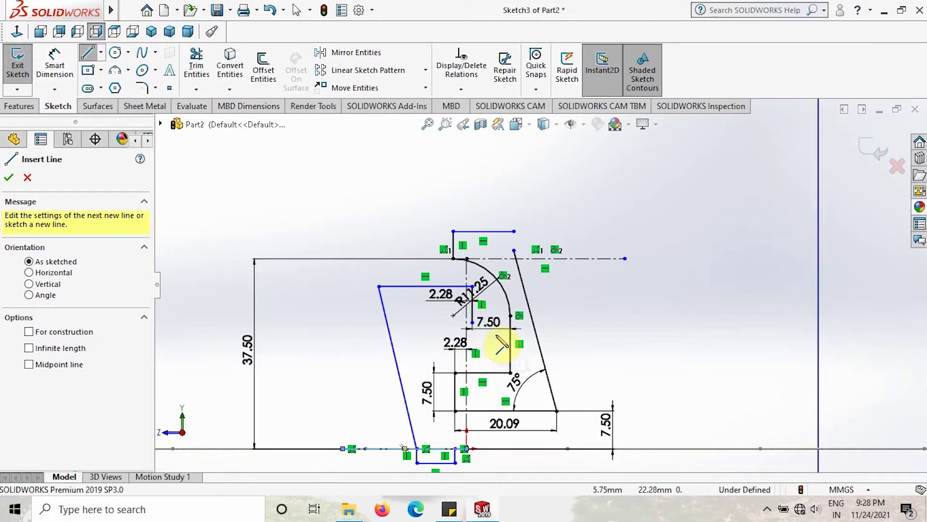
click(472, 322)
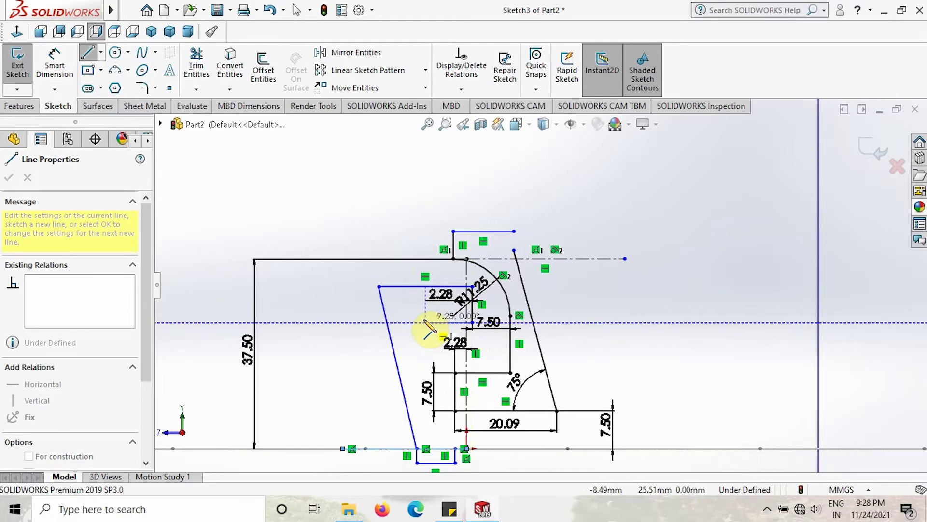
click(432, 323)
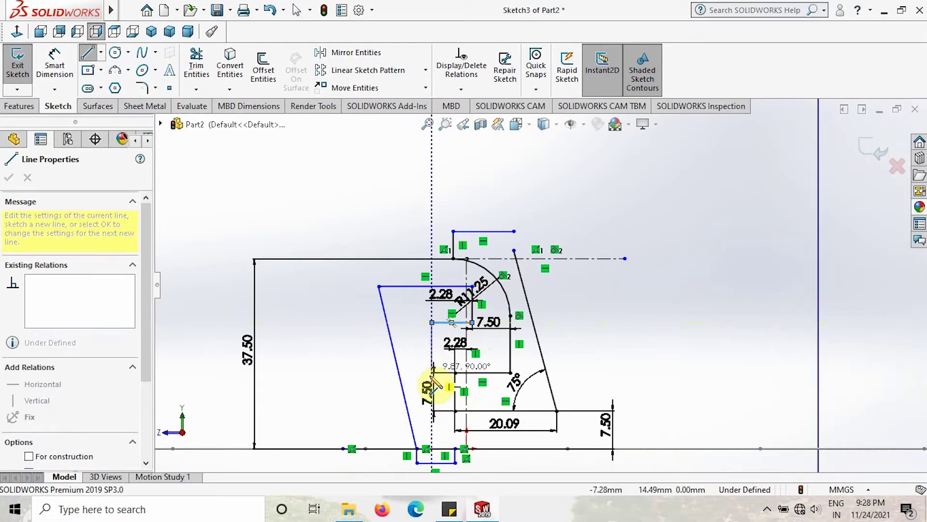
click(432, 426)
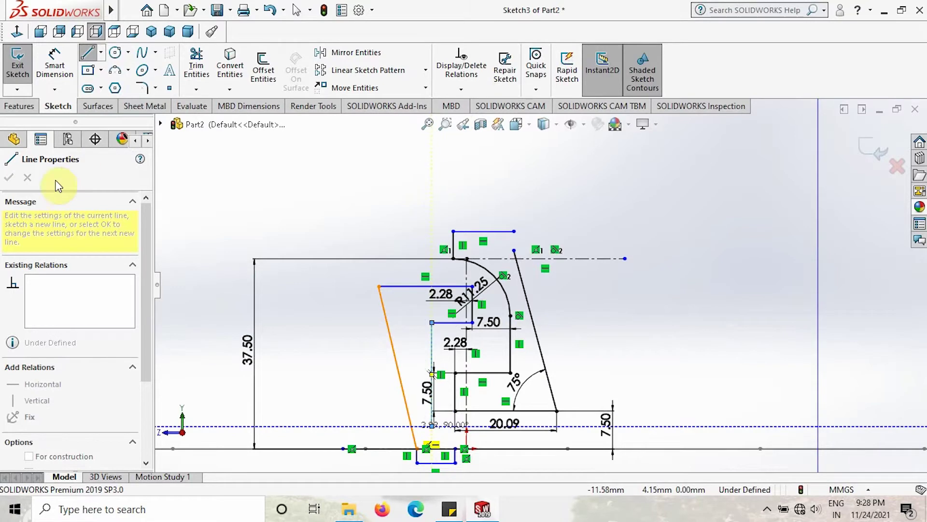
Draw a three-point arc of about 13 mm radius from the new vertical line's lower part to the horizontal centerline through the origin
click(115, 70)
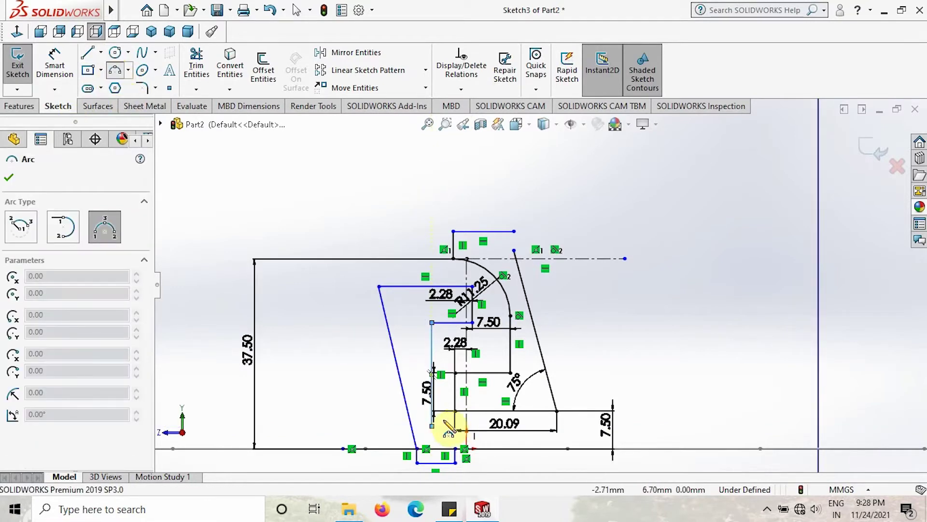
scroll(449, 460, down, 2)
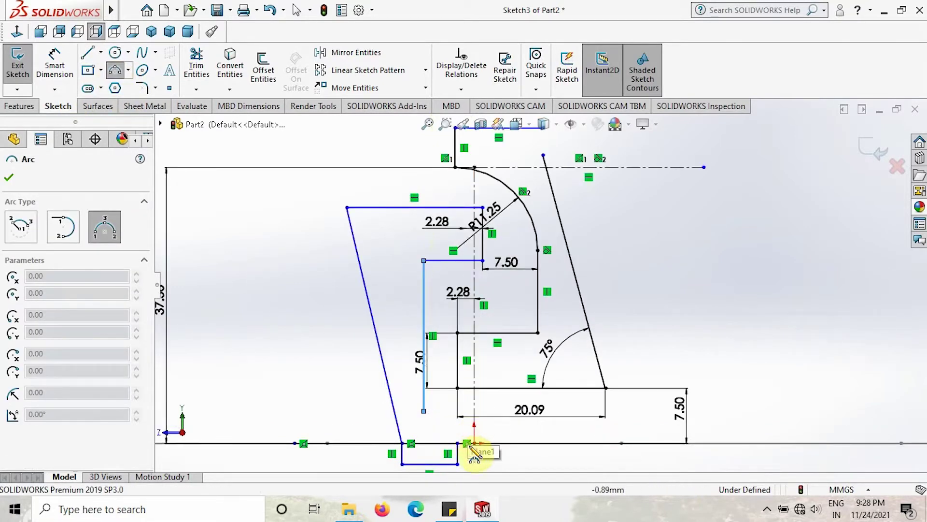
click(424, 388)
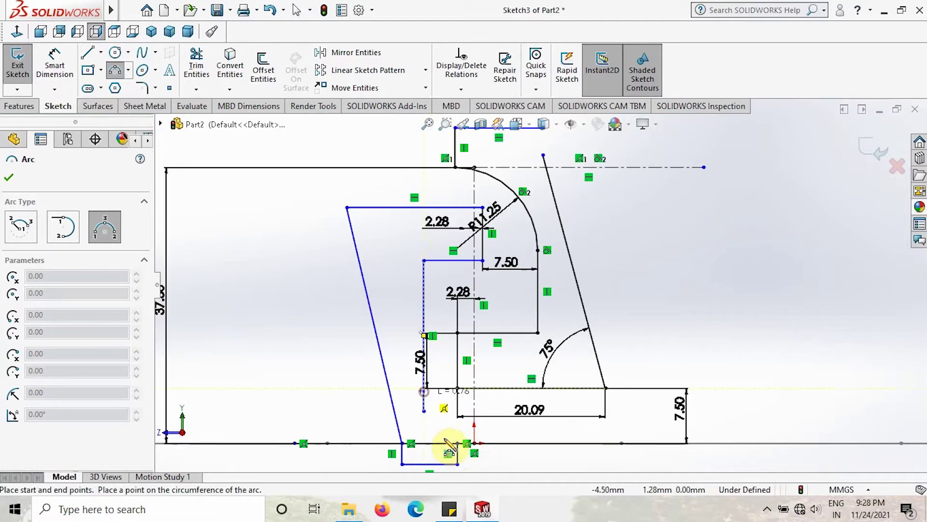
click(457, 443)
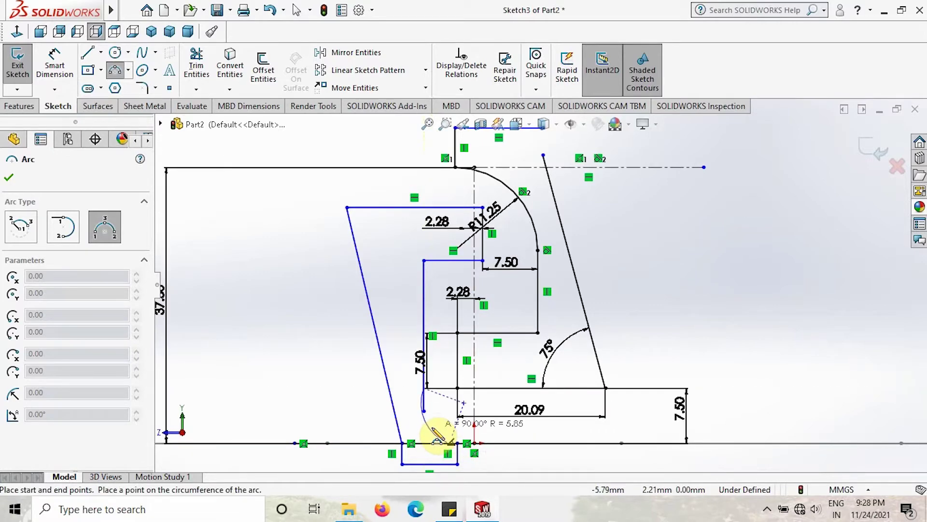
click(437, 428)
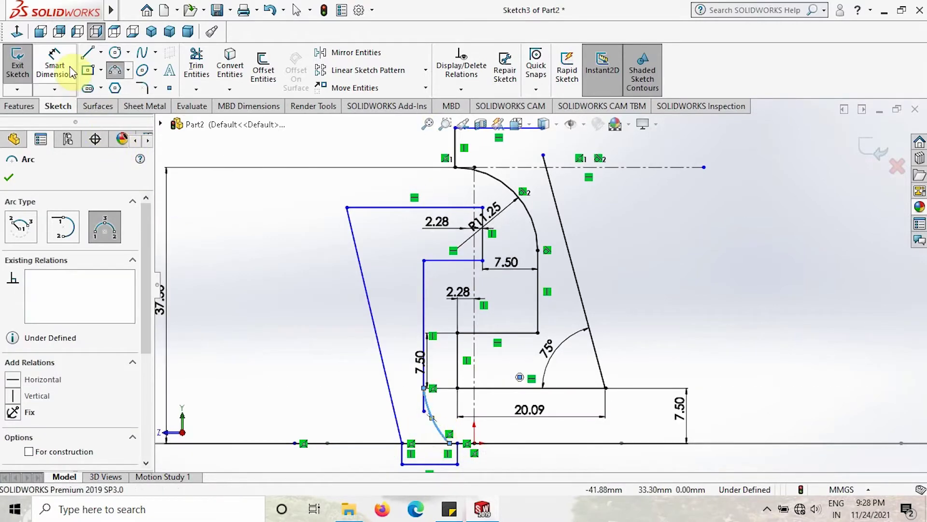
Make the new arc tangent to the long vertical line and to the horizontal centerline through the origin
click(55, 65)
click(54, 65)
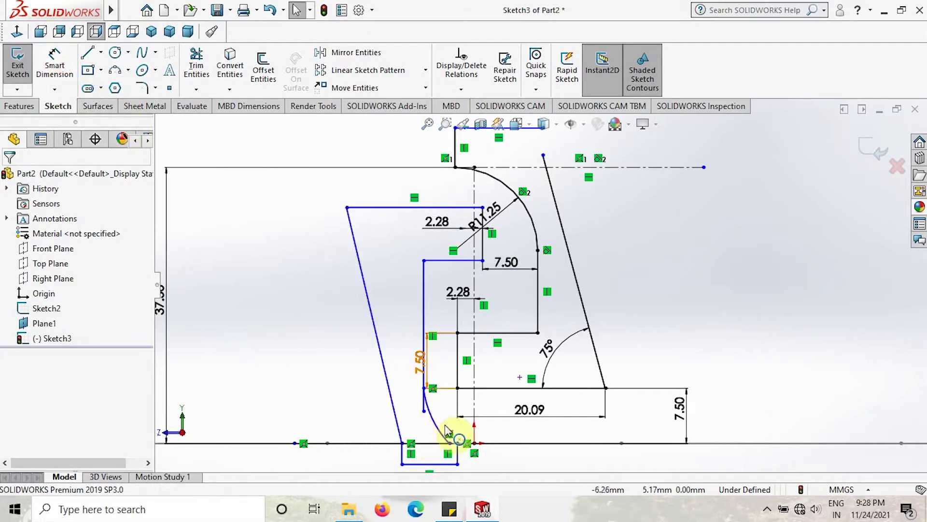
click(432, 420)
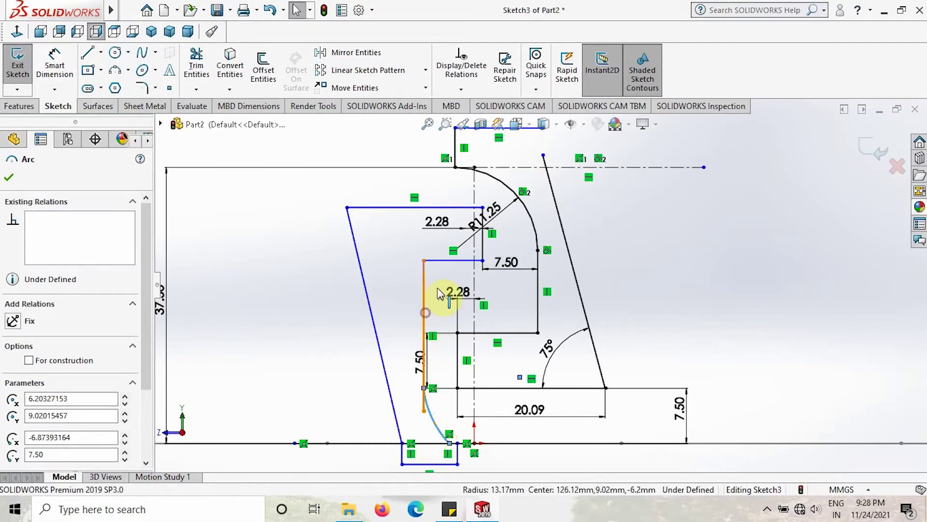
click(424, 311)
click(461, 251)
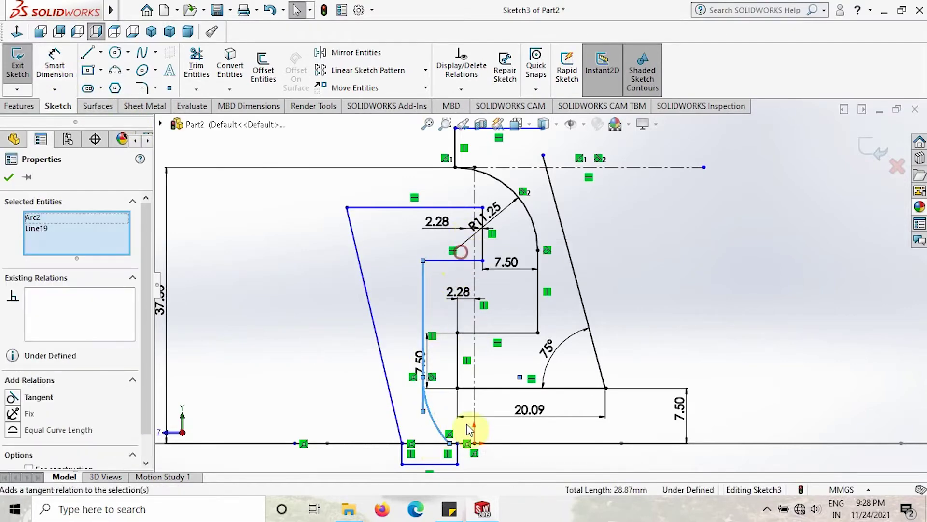
click(544, 465)
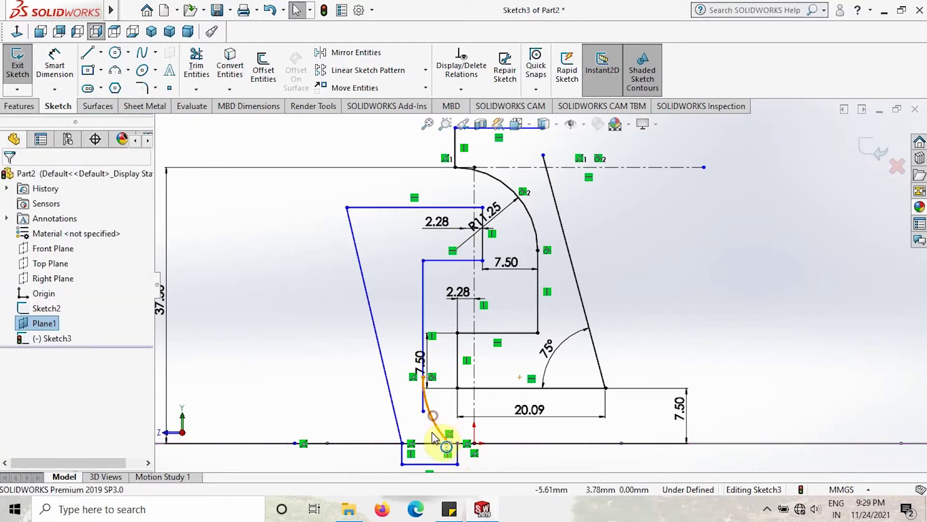
click(433, 437)
ctrl+click(432, 442)
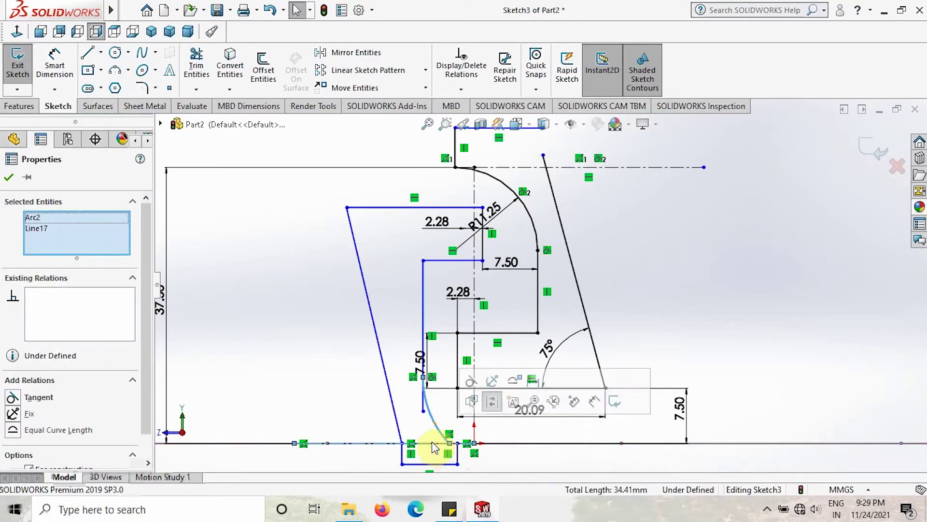
click(470, 382)
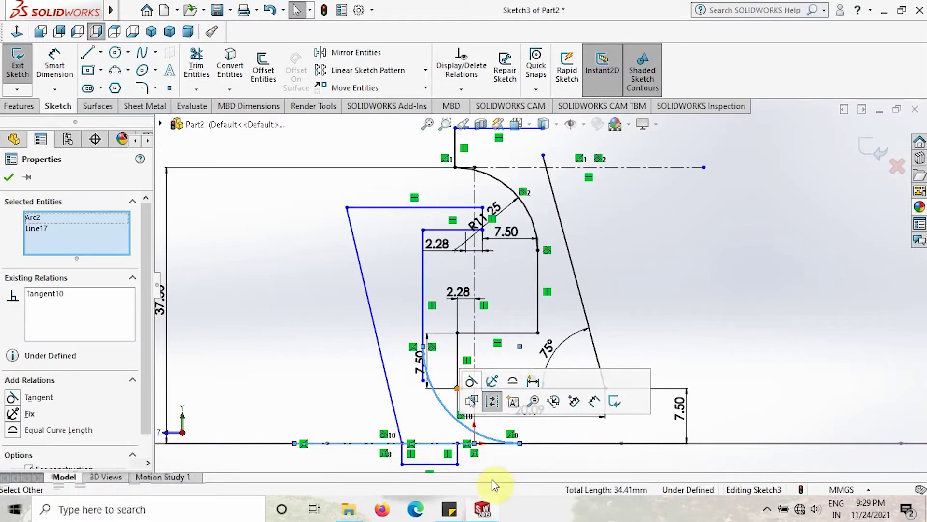
Merge the upper end of the U's inner vertical line with the arc's lower endpoint
drag(458, 443, 462, 419)
click(458, 414)
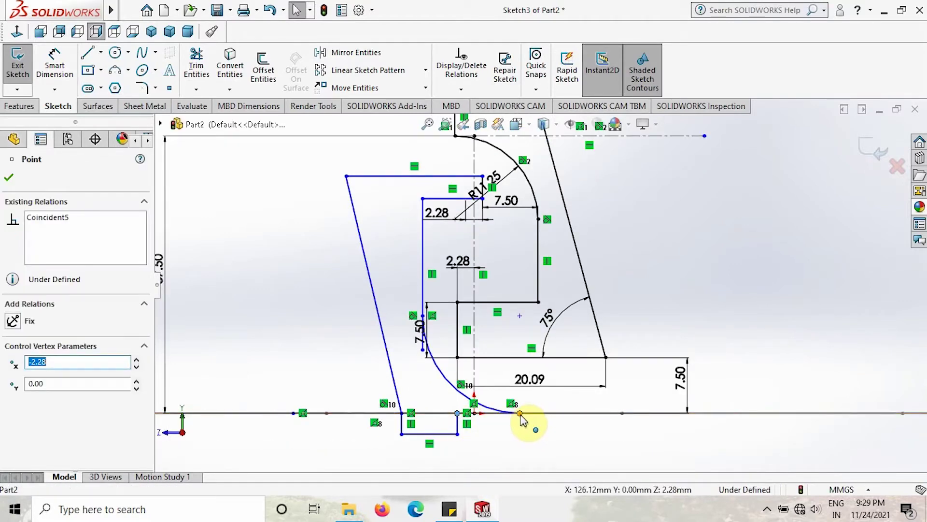
ctrl+click(520, 414)
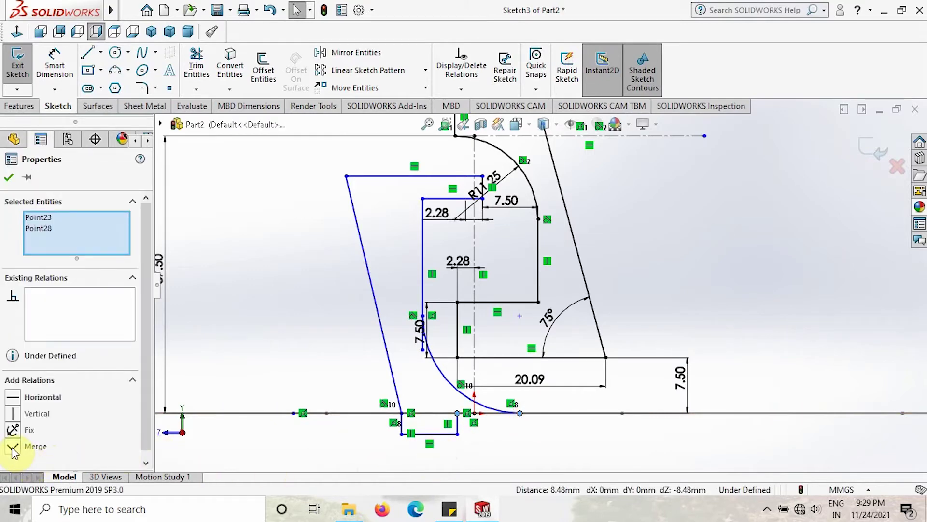
click(12, 447)
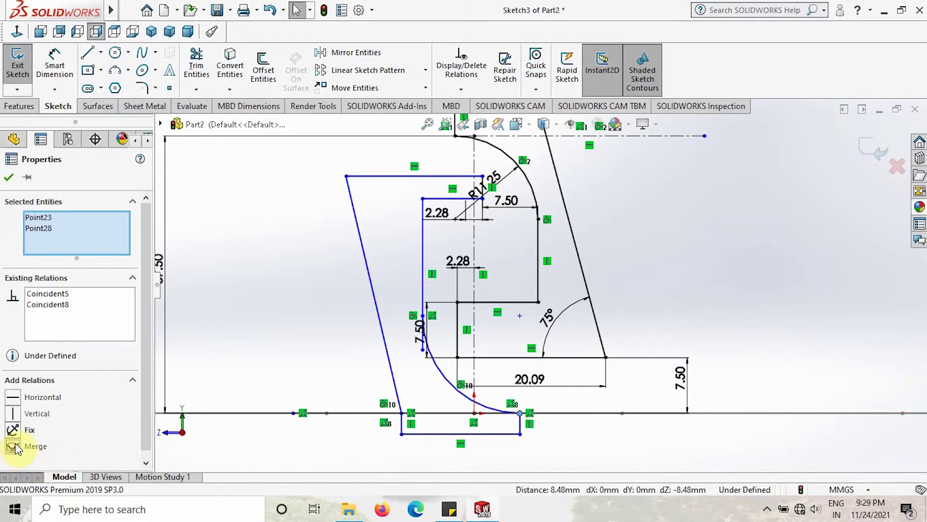
click(8, 178)
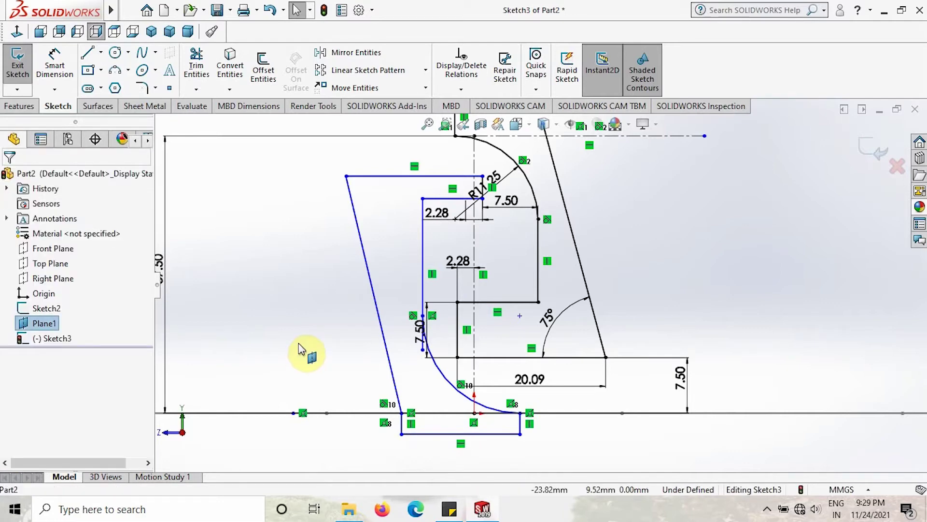
Dimension the distance between the upper horizontal centerline and the horizontal line at the slanted line's top as 7.5 mm
click(54, 65)
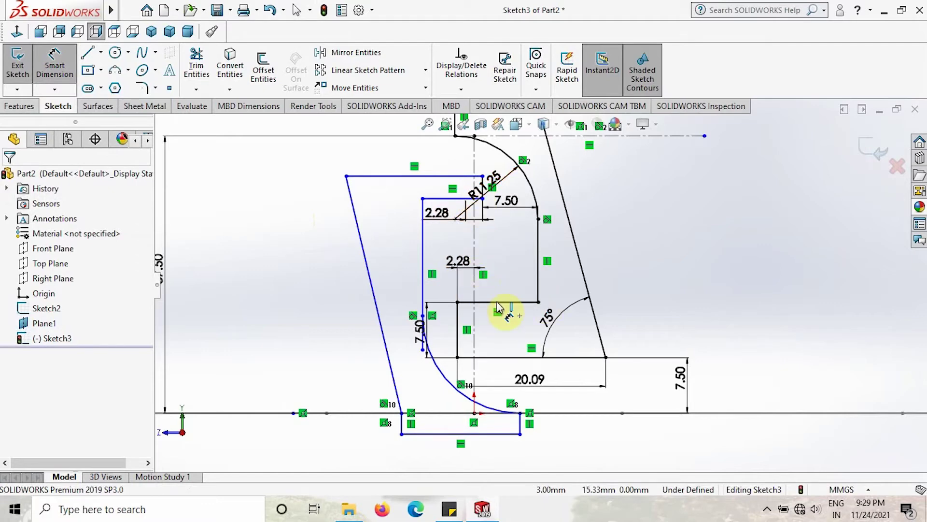
scroll(449, 207, up, 2)
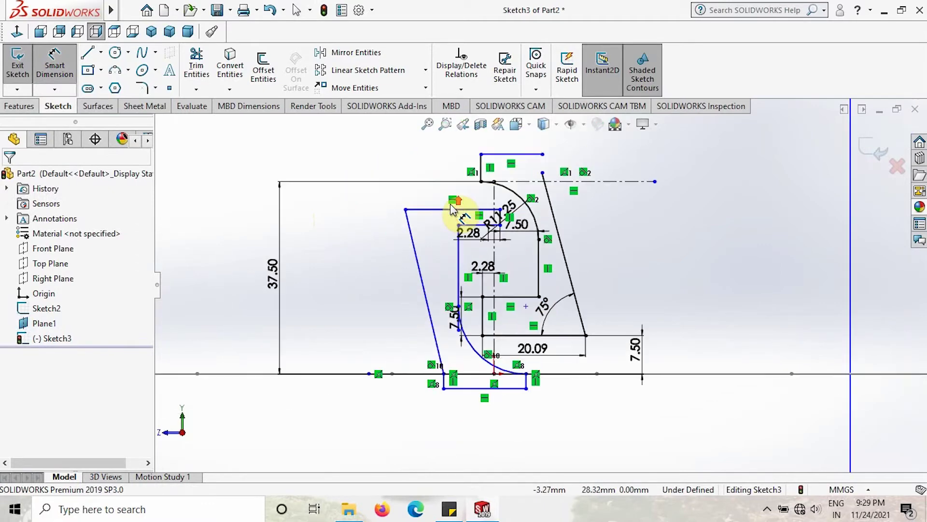
click(436, 210)
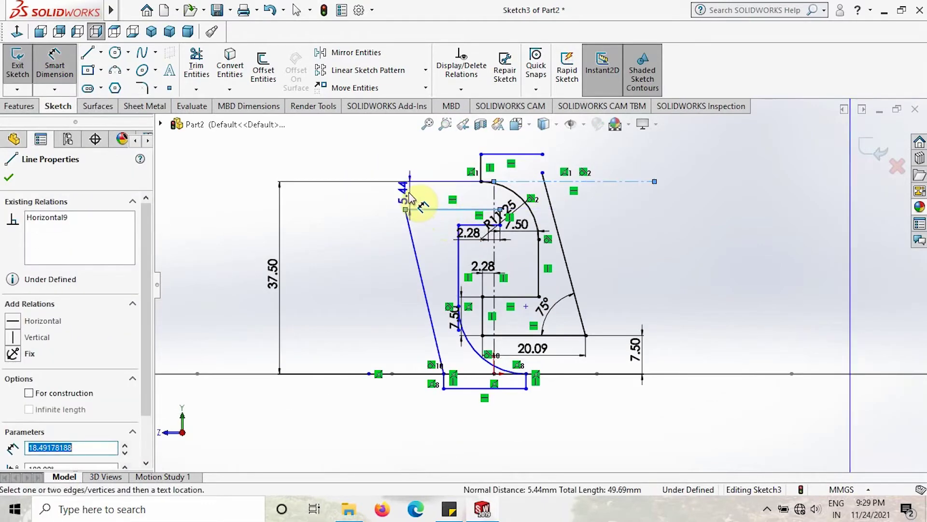
click(410, 194)
click(412, 198)
text(7.5)
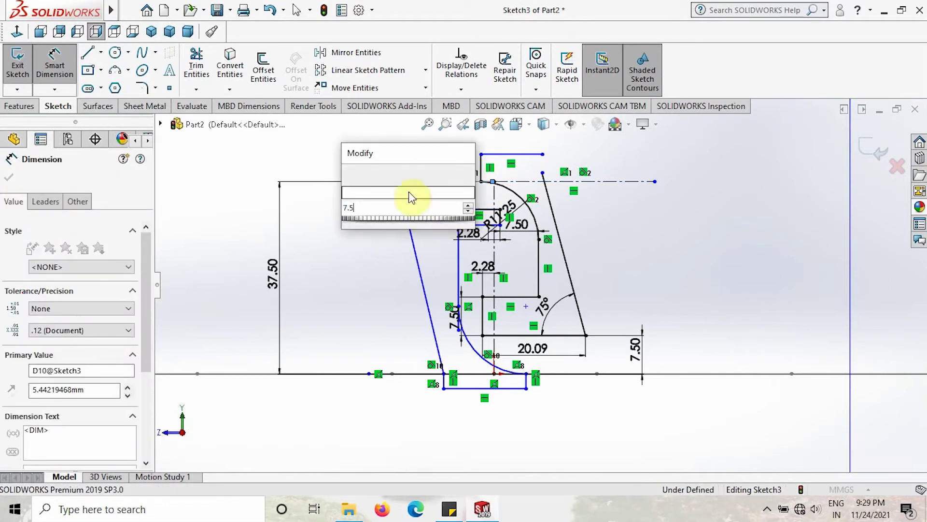
key(Return)
Dimension the gap between that horizontal line and the shorter horizontal line below it as 7.5 mm
scroll(474, 220, down, 2)
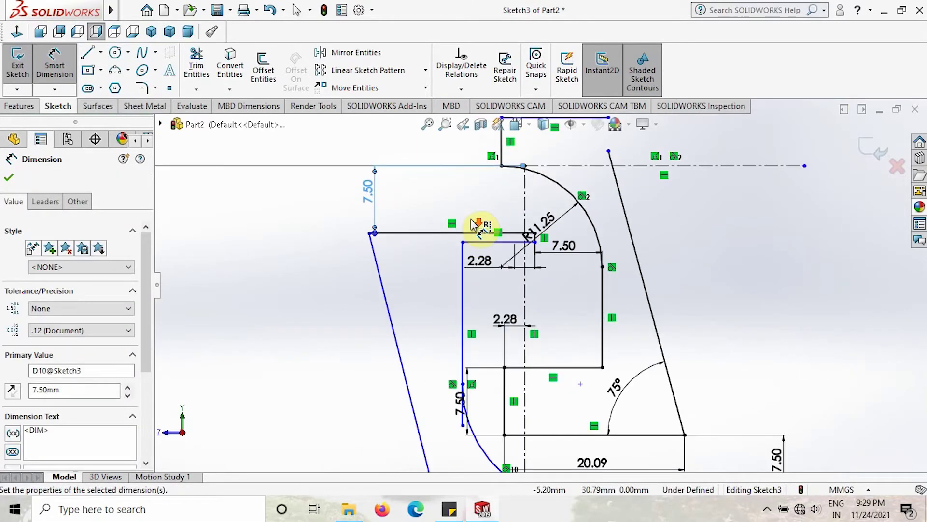
click(482, 233)
click(480, 243)
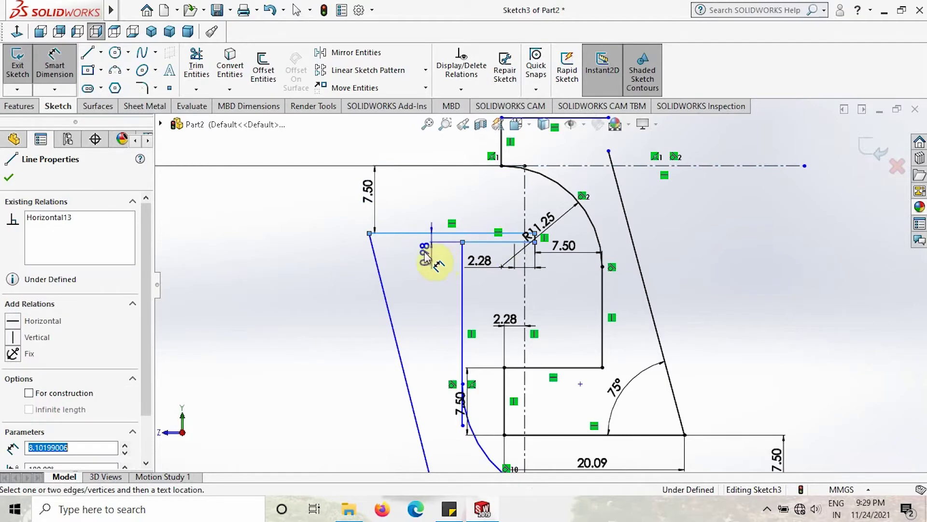
click(423, 250)
click(424, 251)
text(7.5)
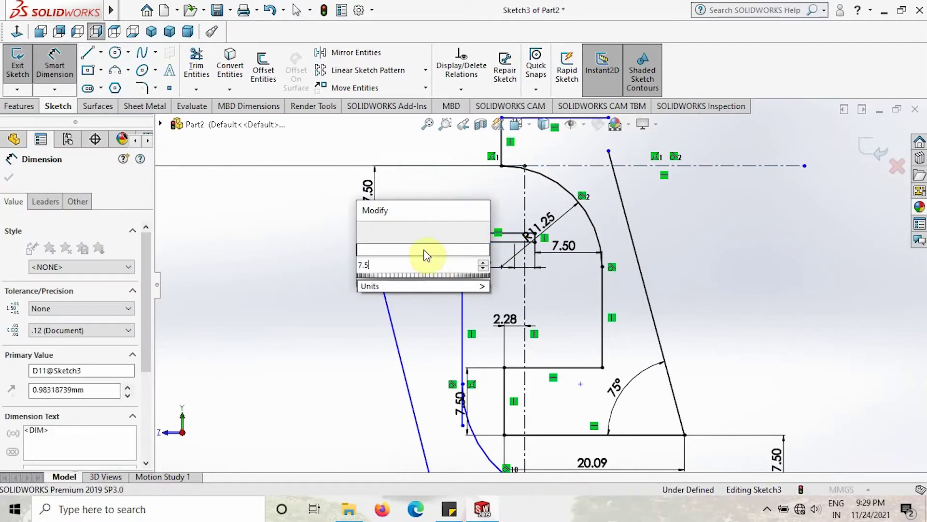
key(Return)
Dimension the horizontal distance from the open slanted line's upper end to the short vertical line as 20.09 mm
click(370, 234)
click(536, 265)
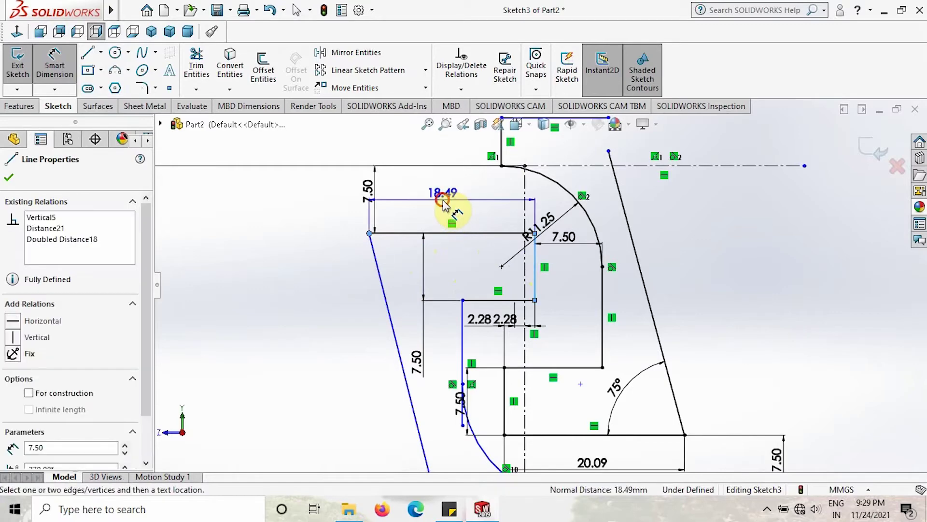
click(444, 205)
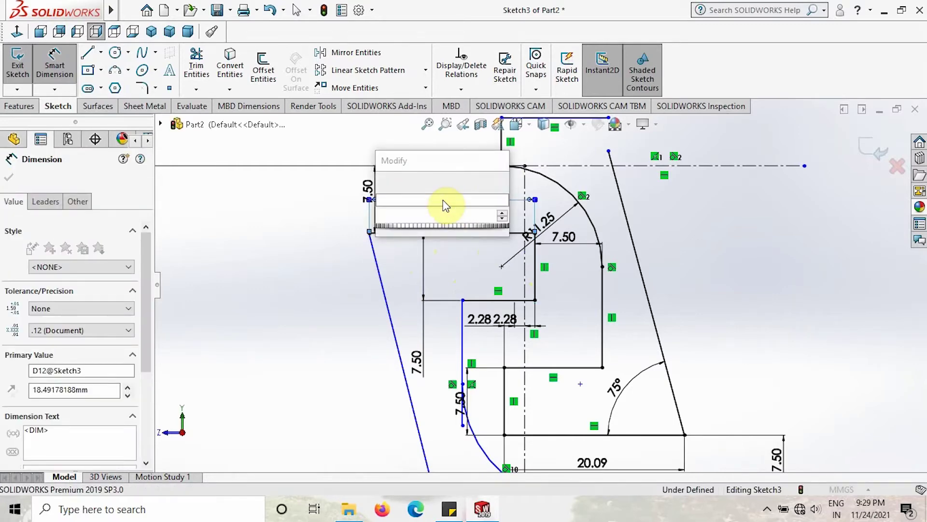
text(20.09)
key(Return)
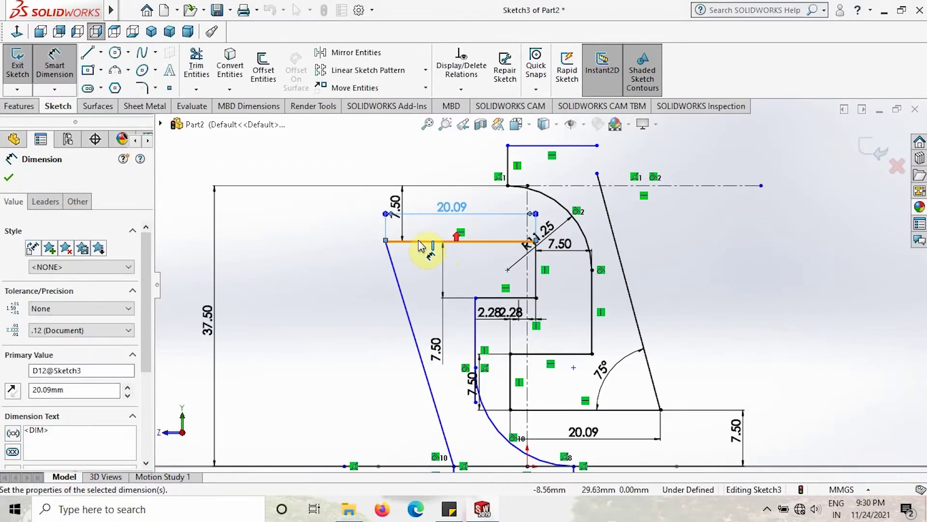
Dimension the angle between the upper horizontal line and the open slanted line as 75 degrees
click(413, 242)
click(395, 263)
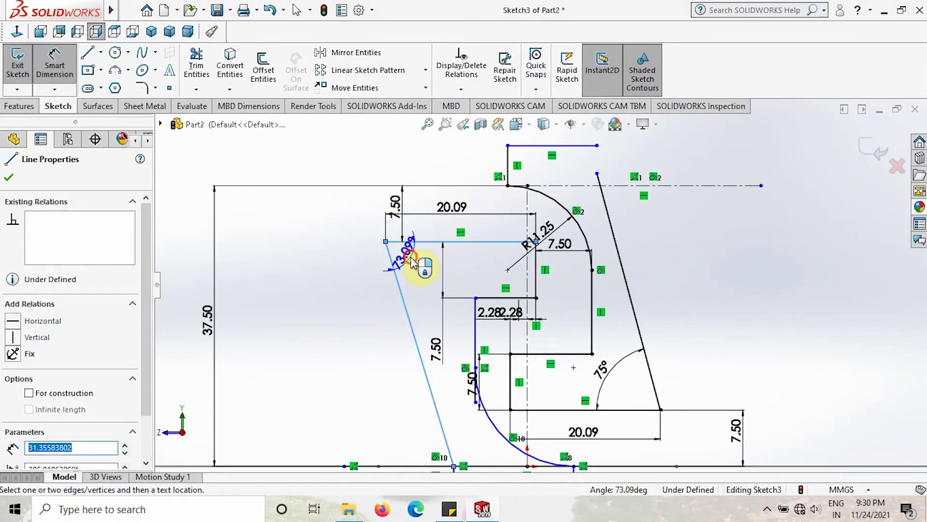
click(414, 263)
text(75)
key(Return)
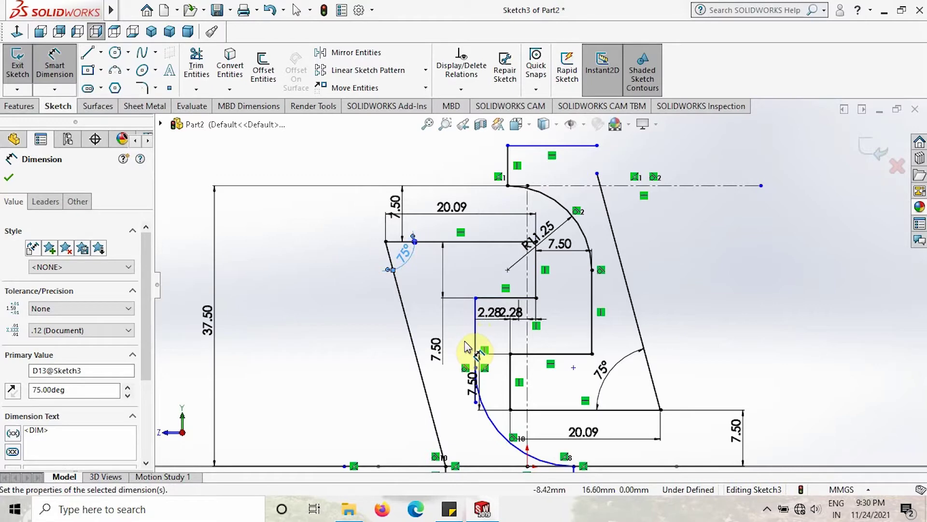
Dimension the horizontal distance between the lower block's short vertical line and the vertical line above the lower arc as 7.5 mm
scroll(467, 349, up, 3)
scroll(532, 370, down, 2)
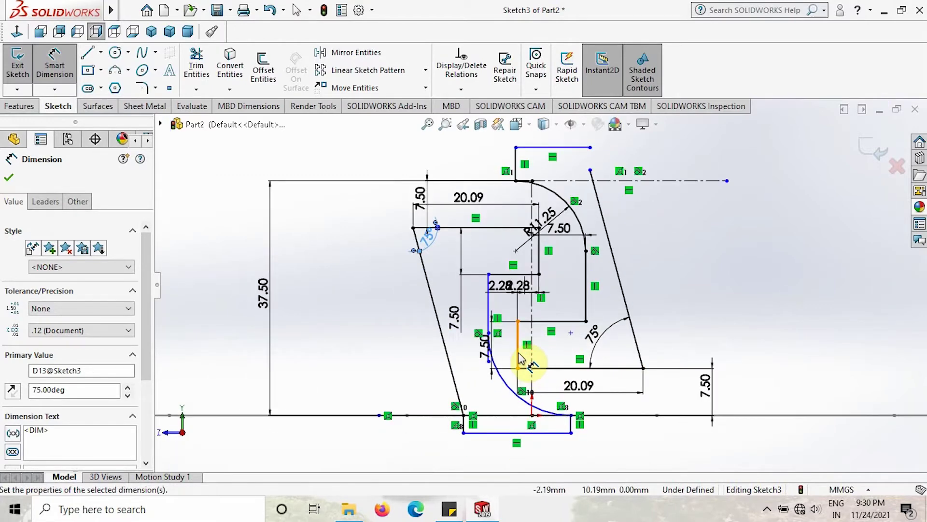
click(516, 346)
click(489, 314)
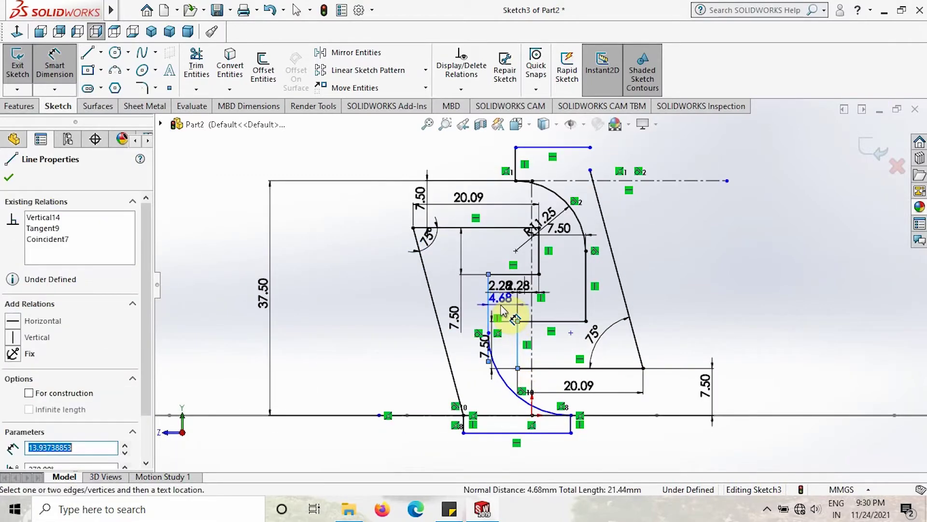
click(502, 314)
key(Return)
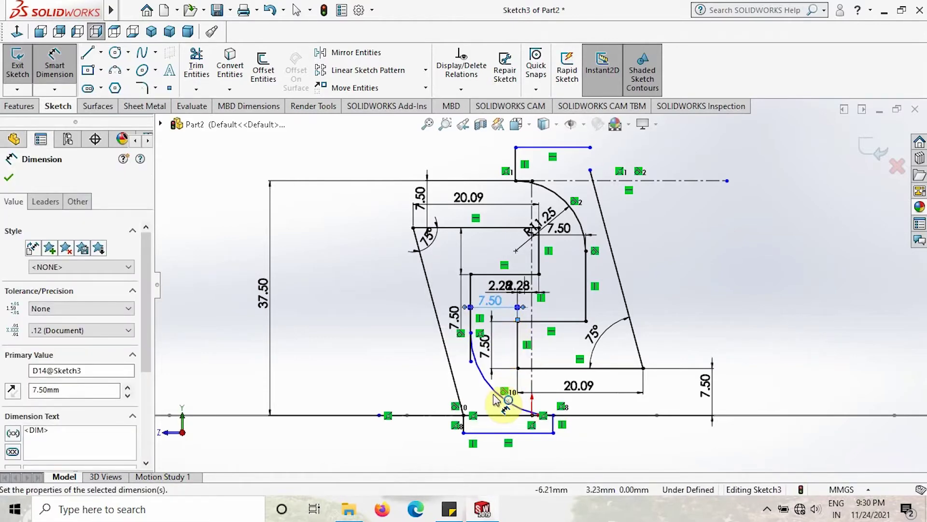
Dimension the lower arc's radius as 11.25 mm
click(494, 392)
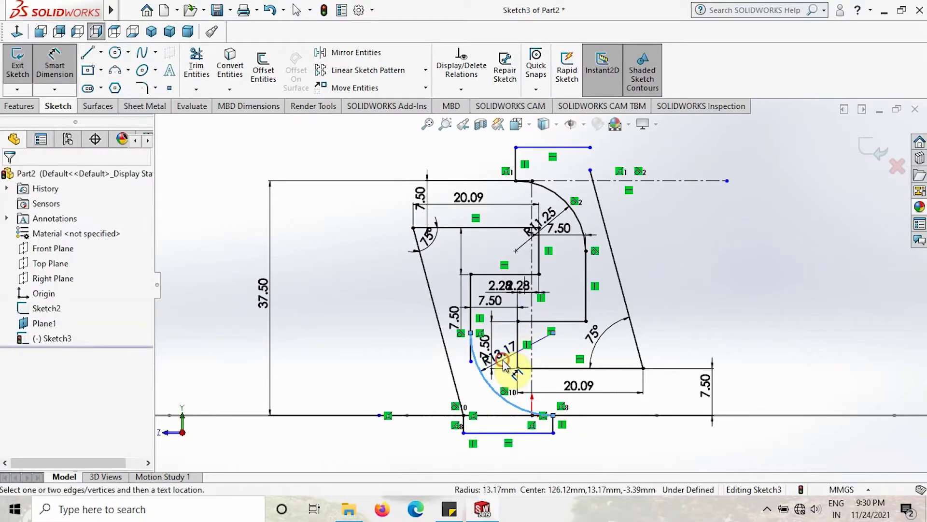
click(505, 368)
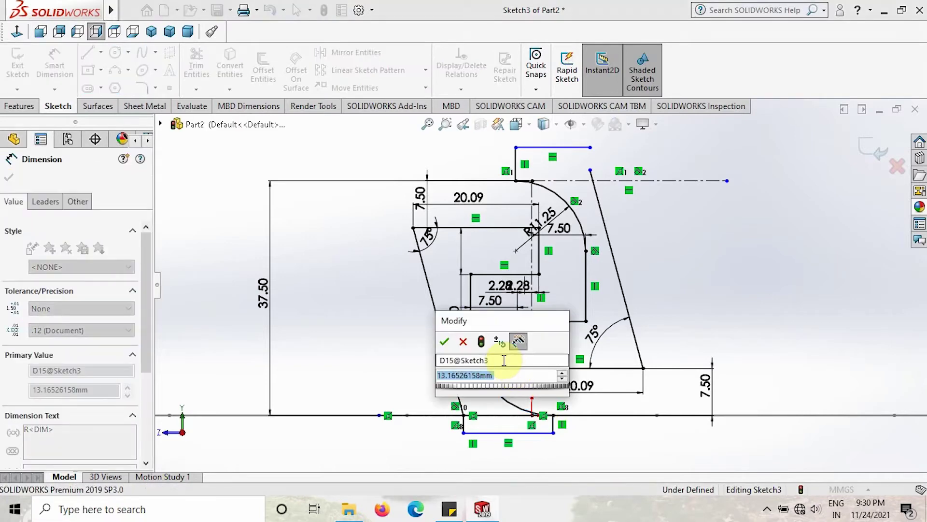
text(11.25)
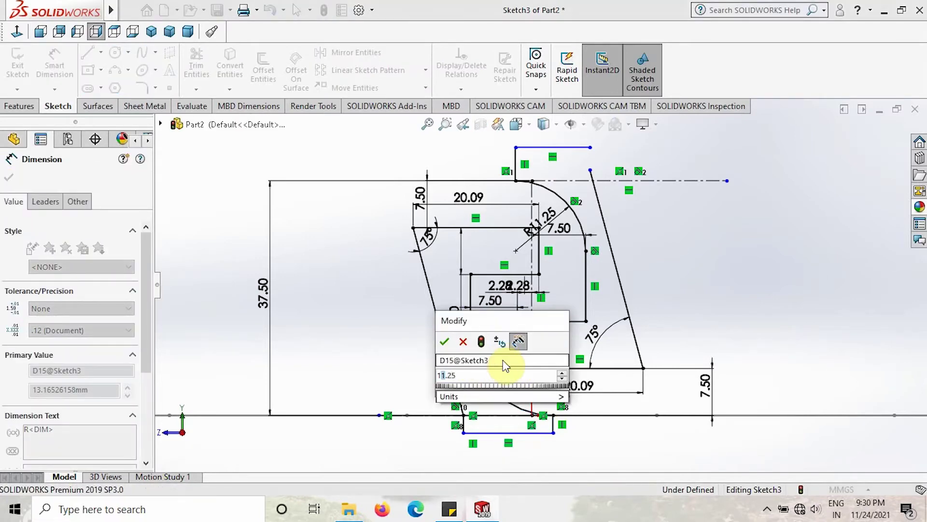
key(Return)
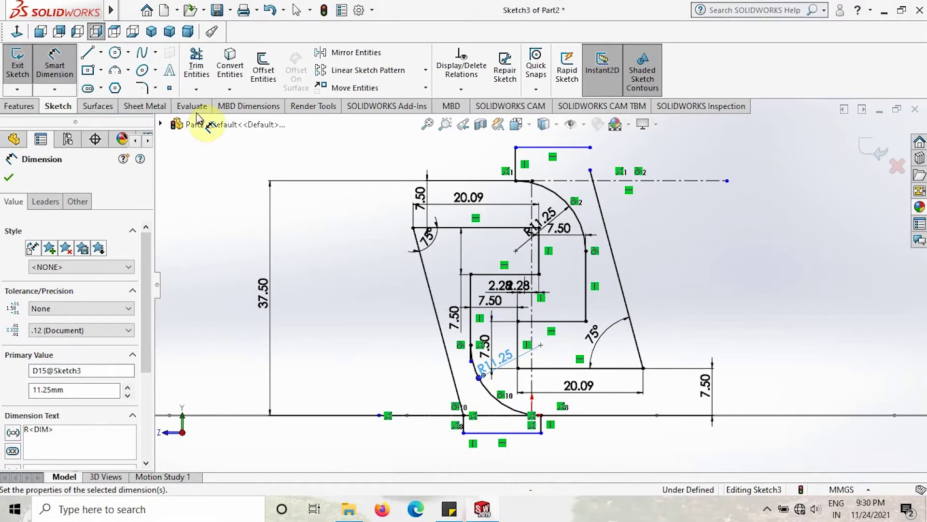
Trim the excess piece of the vertical line that extends below its tangent point with the lower arc
scroll(486, 357, down, 2)
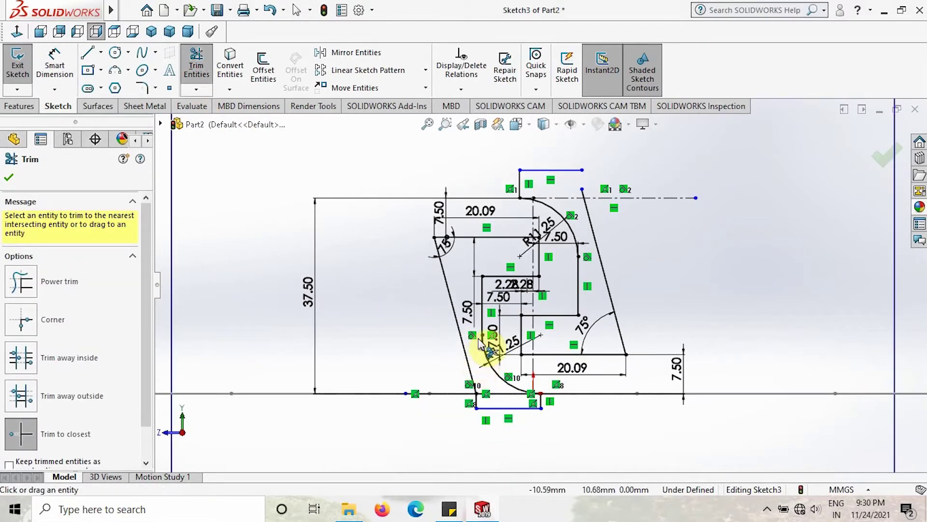
scroll(485, 358, down, 3)
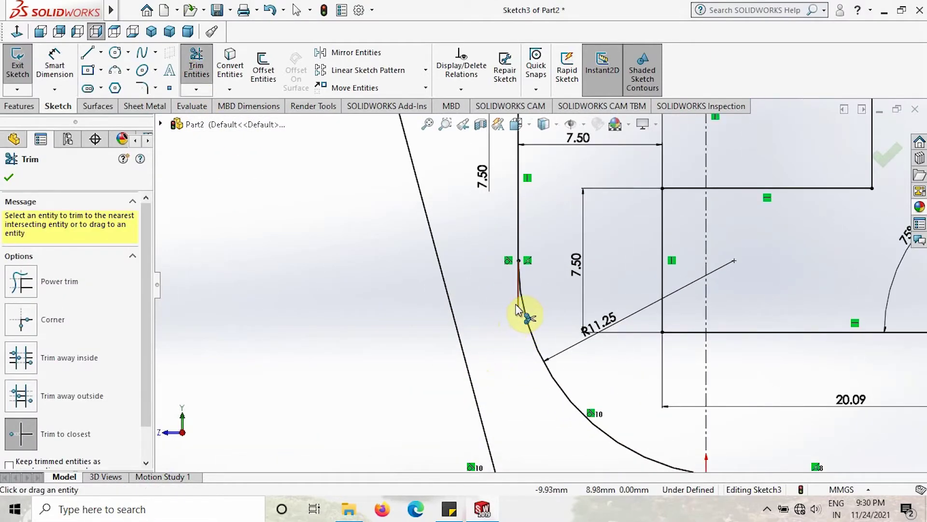
click(518, 303)
scroll(504, 313, up, 1)
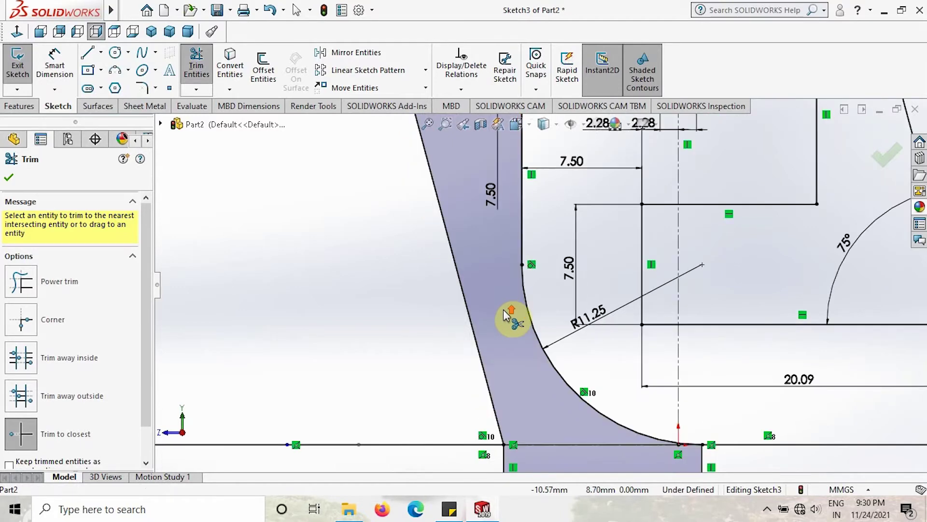
scroll(504, 313, up, 2)
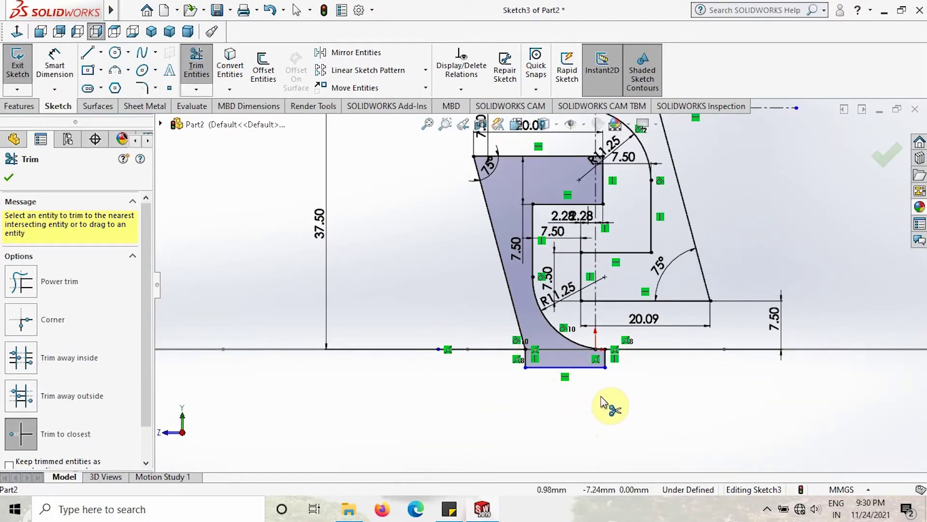
scroll(603, 401, up, 3)
key(Escape)
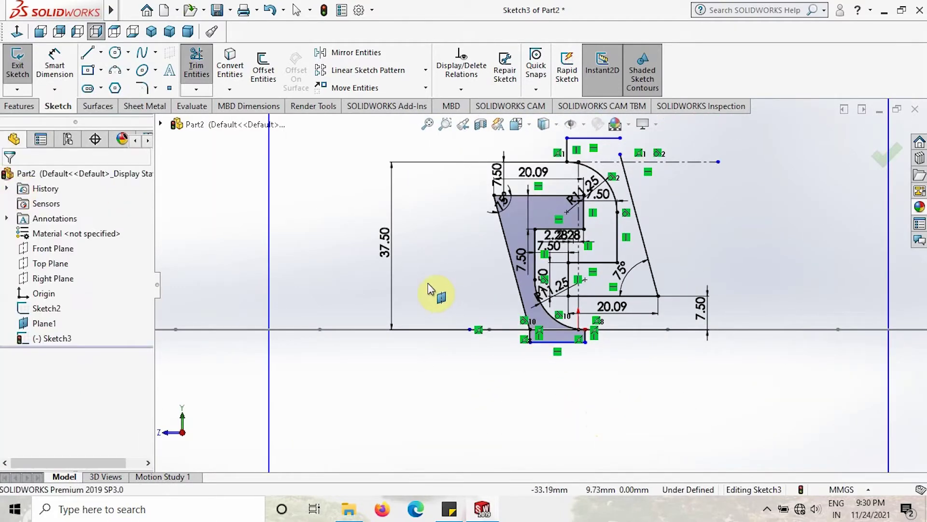
Draw a vertical line from the slanted line's upper end to the open end of the topmost horizontal line, closing the upper tab
scroll(611, 169, down, 2)
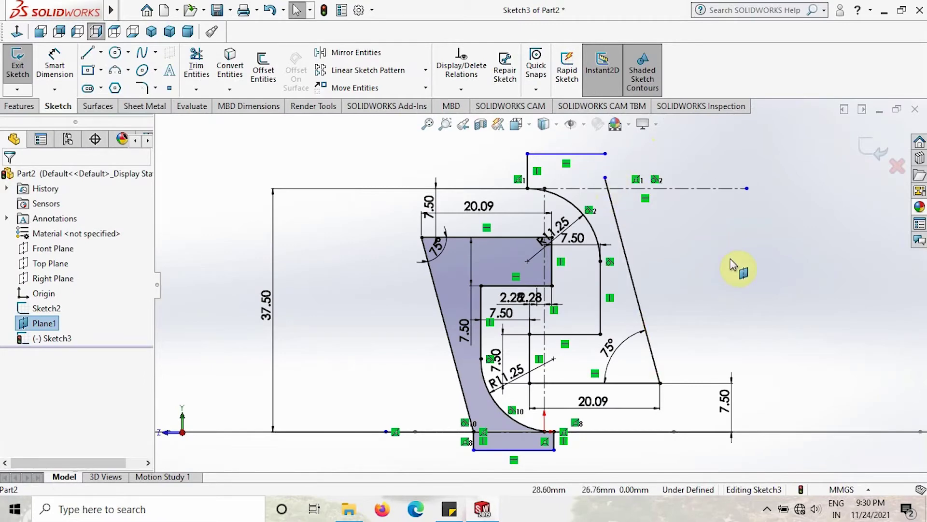
scroll(610, 161, down, 2)
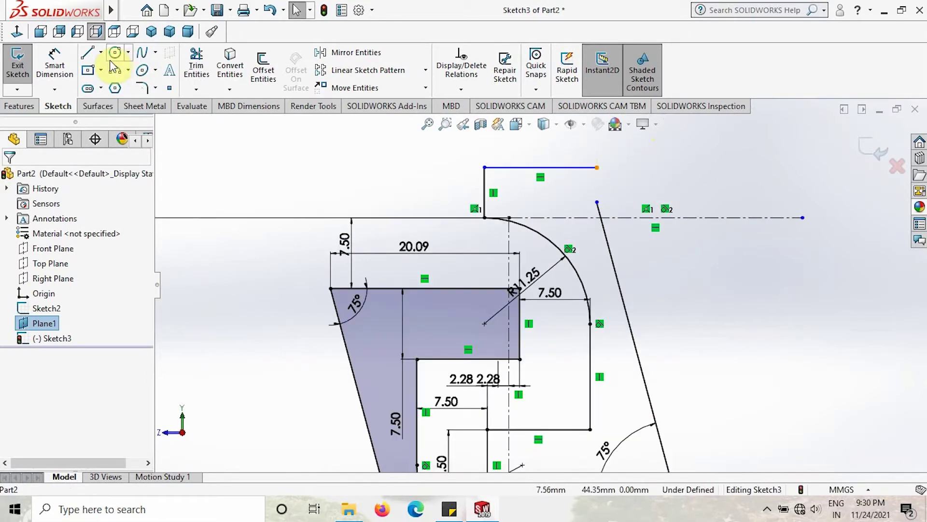
click(95, 58)
click(598, 202)
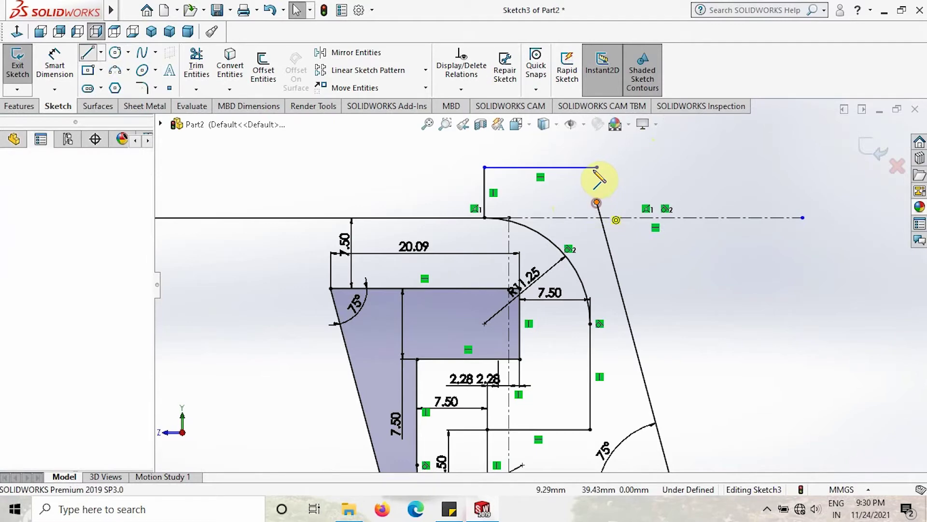
click(597, 167)
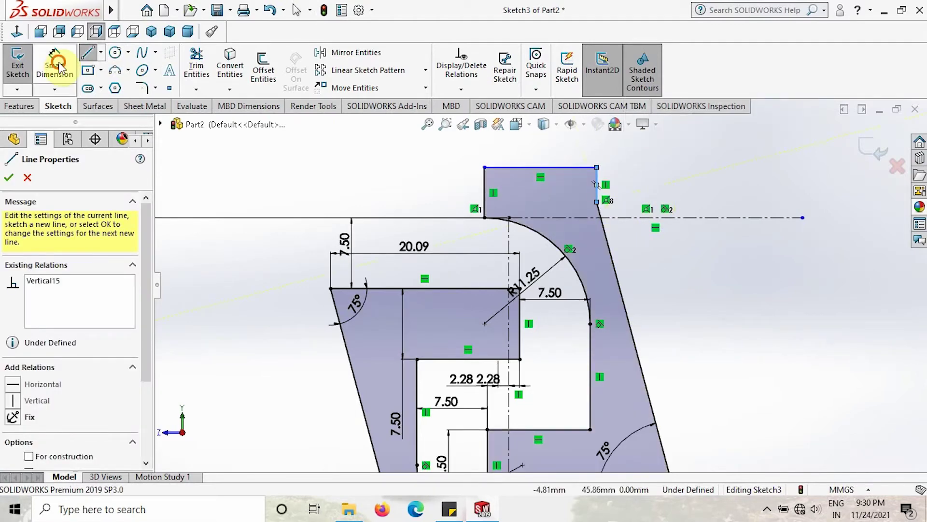
key(Escape)
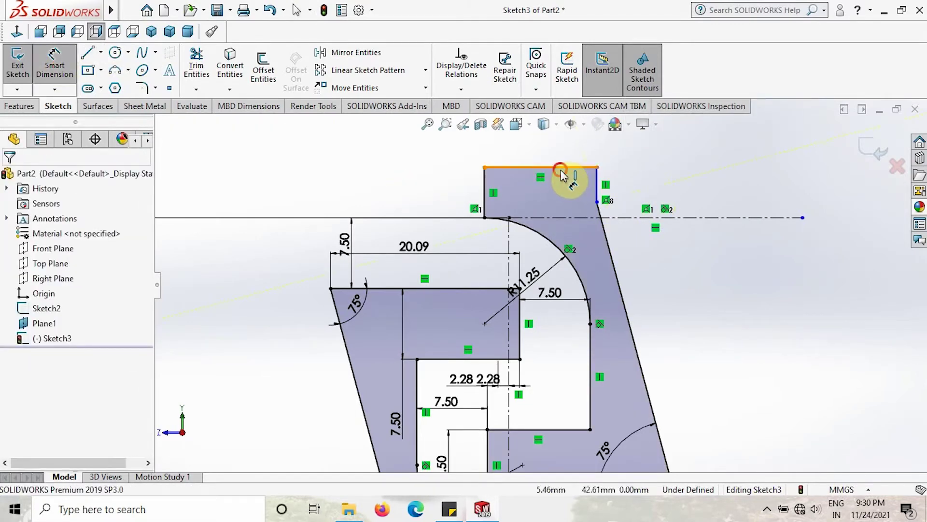
Dimension the distance between the topmost horizontal line and the upper centerline, accepting the proposed value
click(563, 218)
click(655, 187)
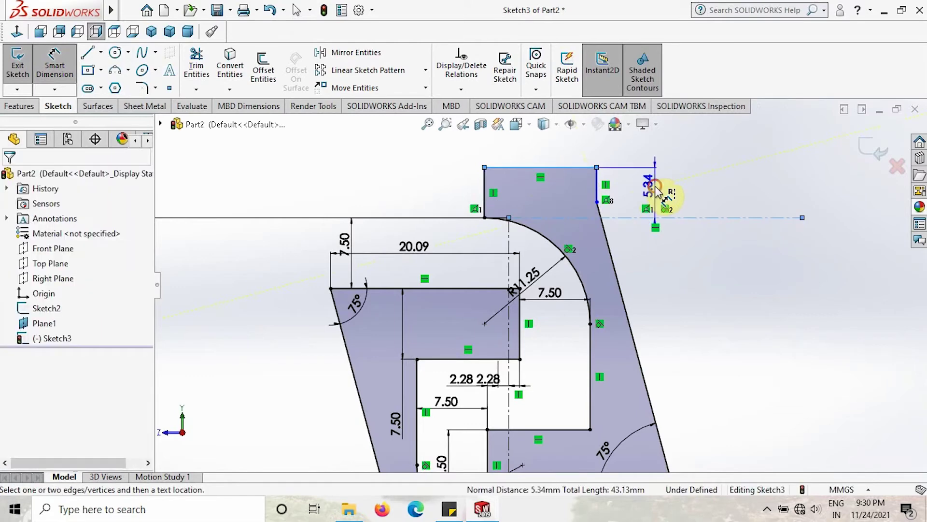
click(656, 191)
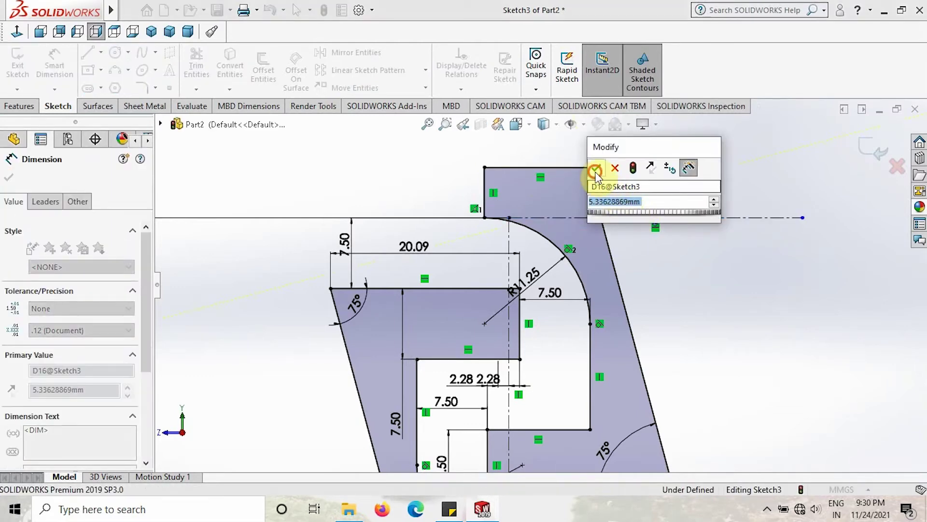
click(595, 169)
Dimension the distance between the lower tab's bottom line and the lower horizontal centerline, accepting the proposed value
key(f)
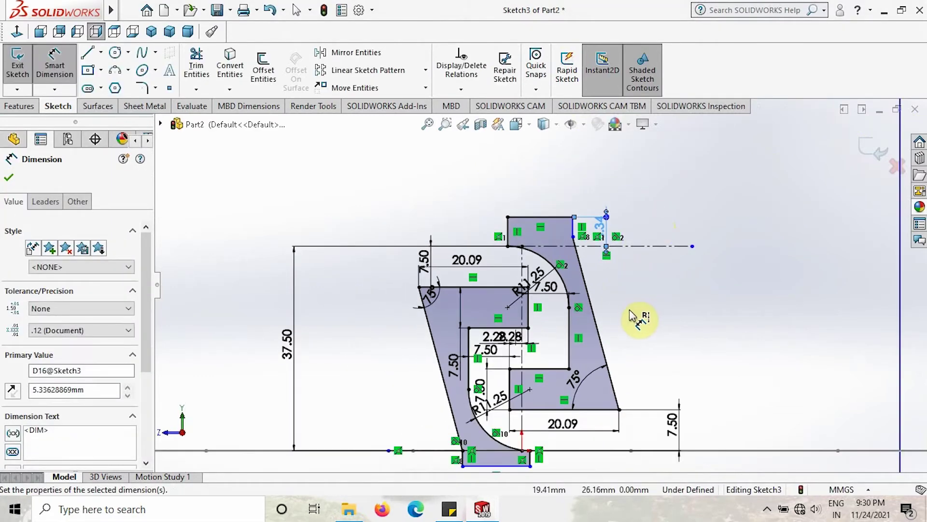
scroll(499, 400, down, 5)
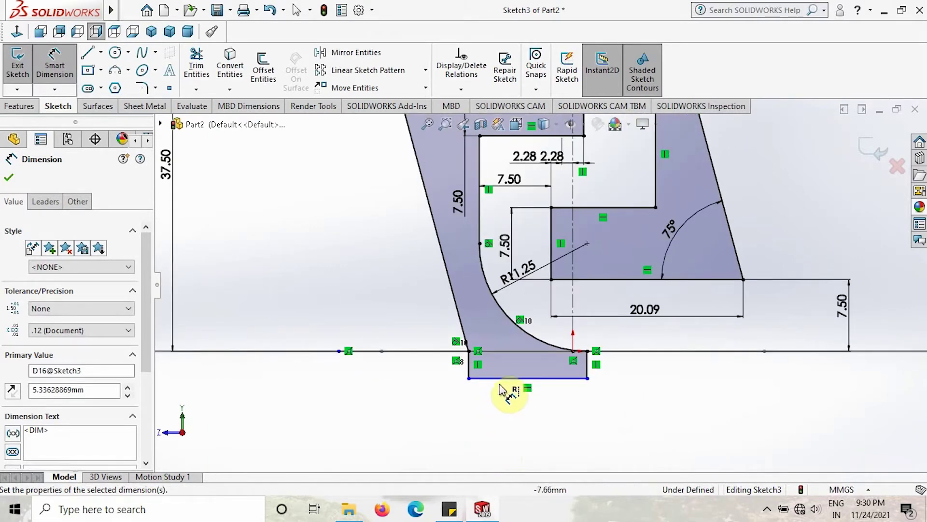
click(503, 379)
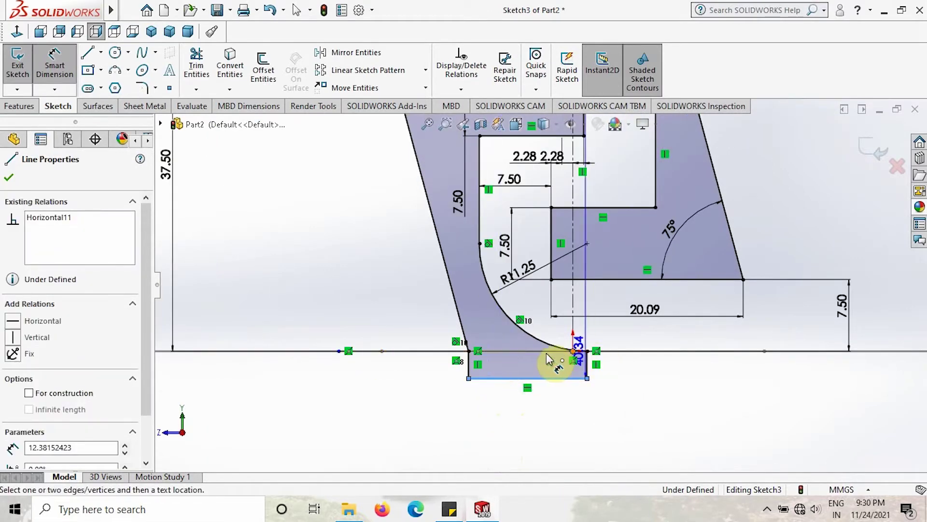
click(546, 352)
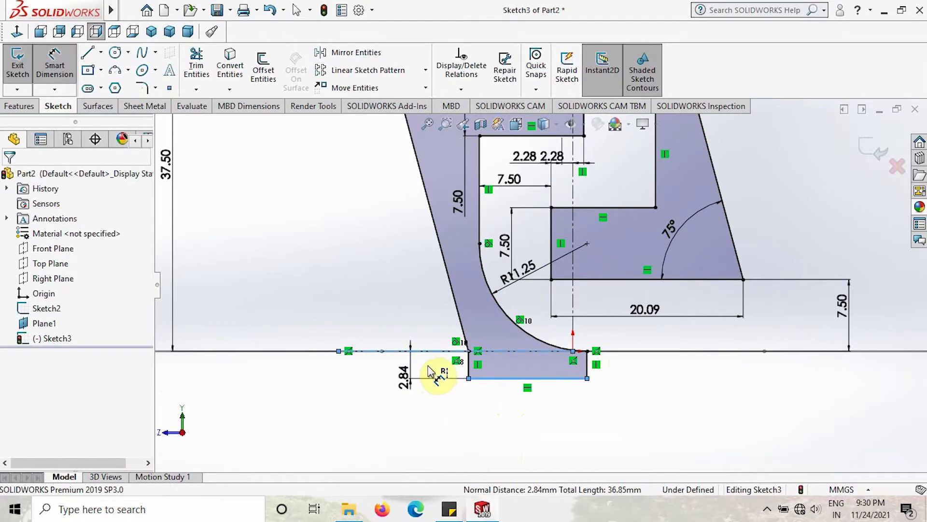
click(429, 370)
click(353, 359)
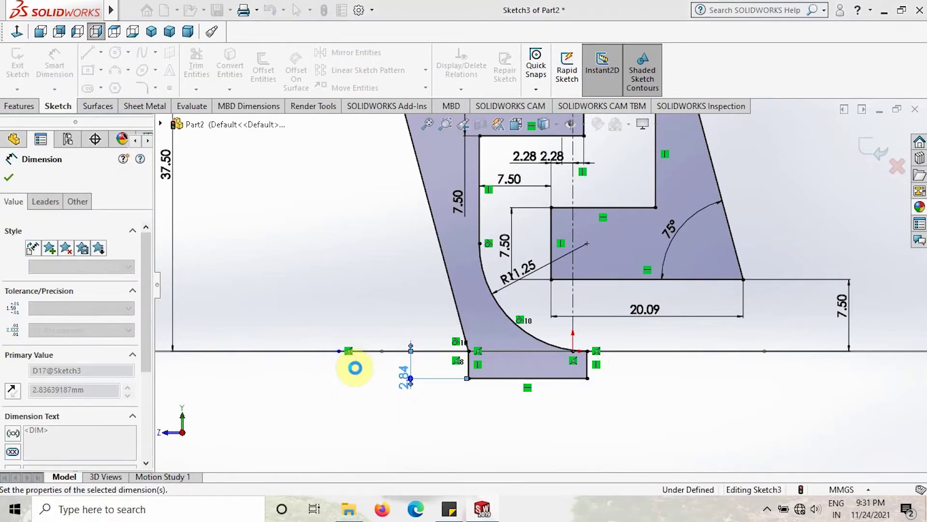
click(9, 178)
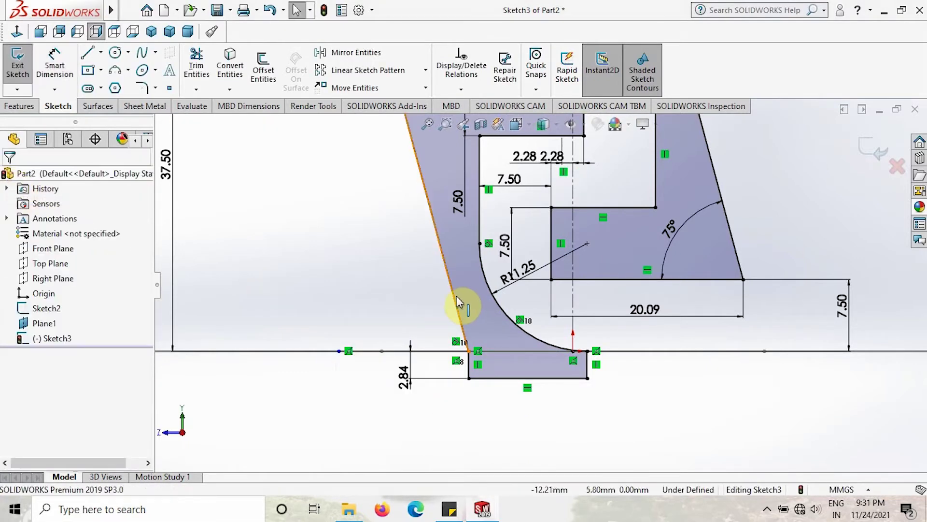
Make the slanted line's upper endpoint at the upper tab coincident with the upper horizontal centerline
scroll(460, 302, up, 2)
scroll(460, 304, up, 2)
scroll(586, 207, down, 2)
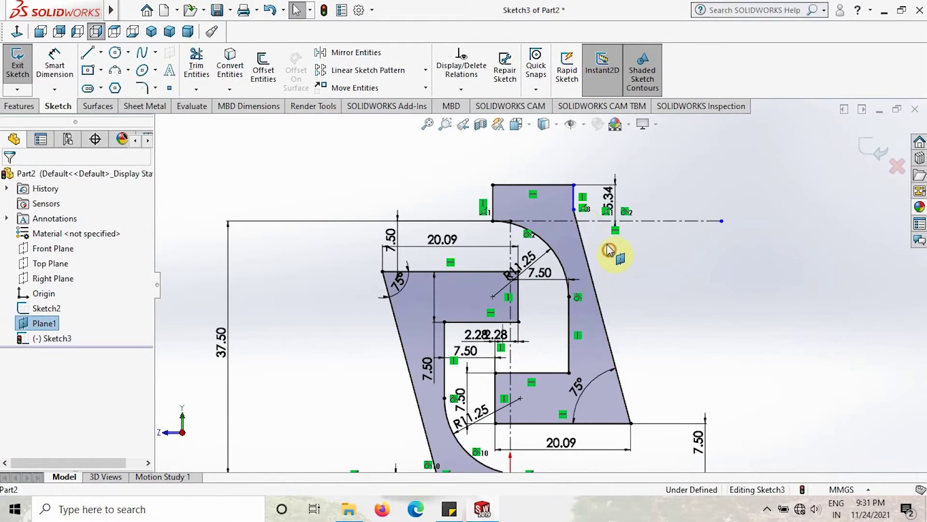
scroll(599, 224, down, 1)
click(566, 212)
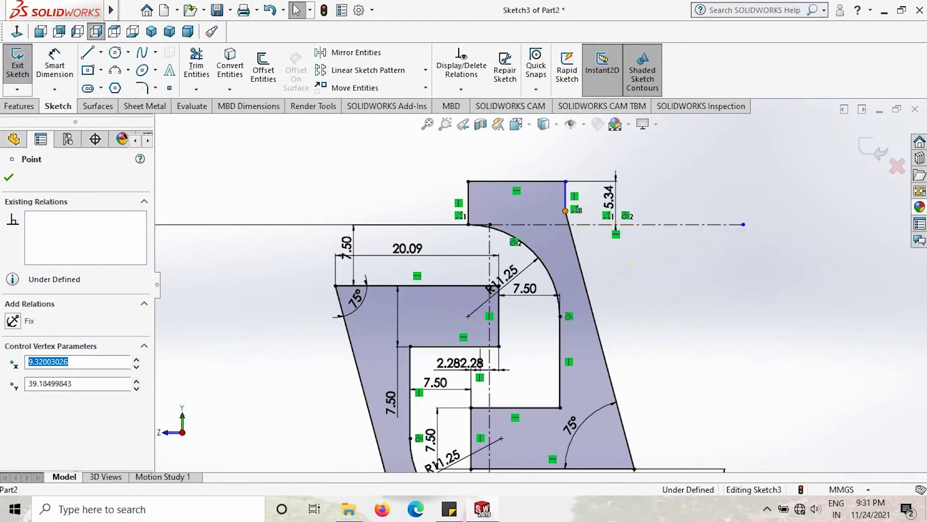
click(579, 227)
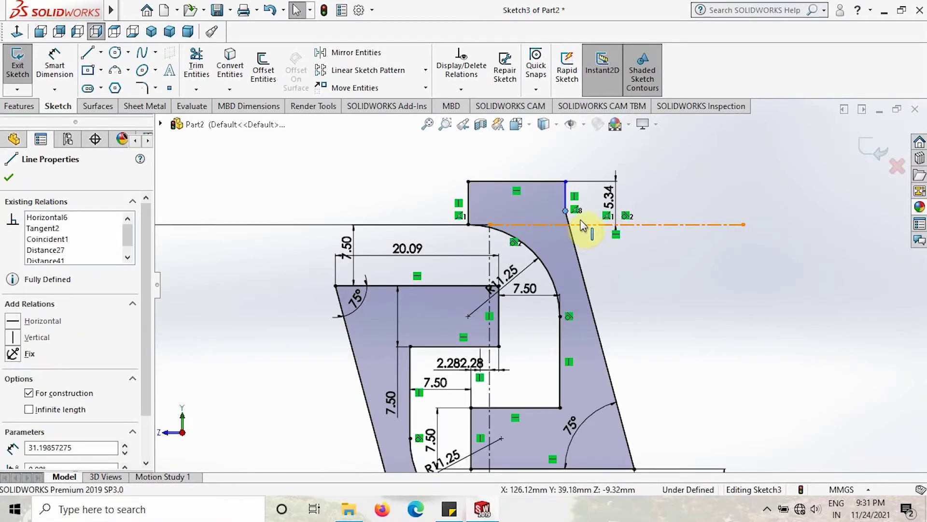
ctrl+click(615, 225)
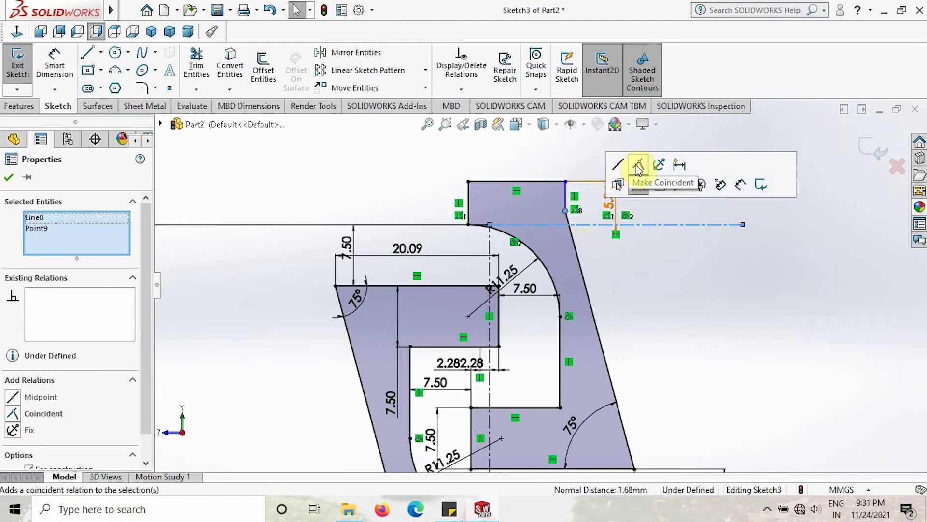
click(637, 167)
click(637, 246)
Exit the S-shaped profile sketch and start a new sketch on the Top Plane
scroll(631, 239, up, 3)
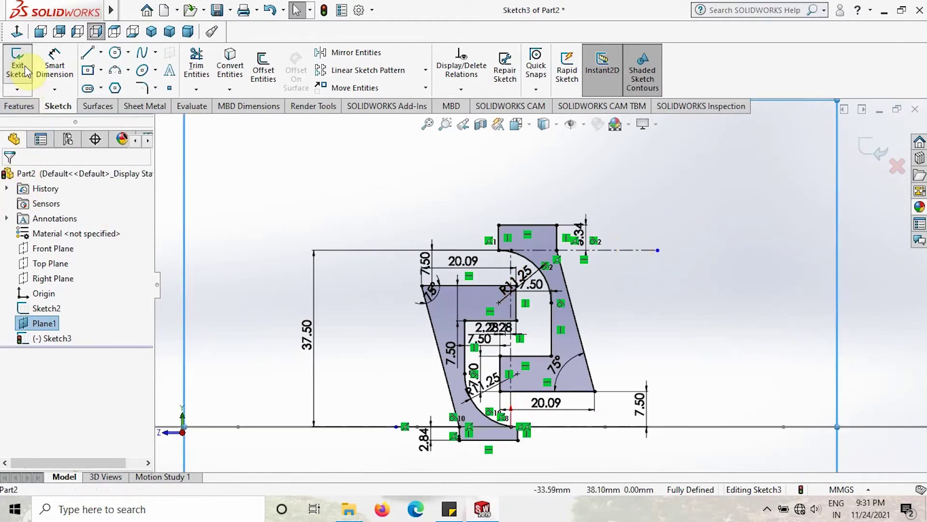
click(511, 239)
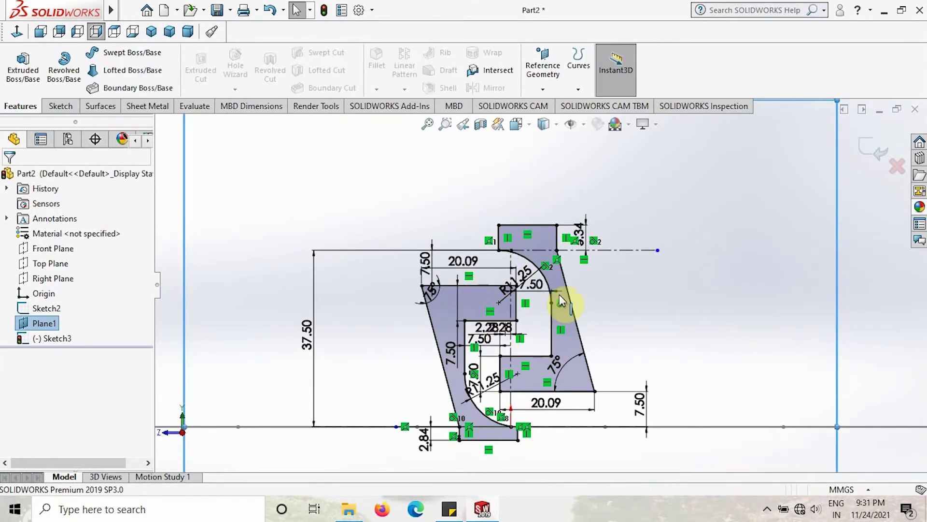
scroll(512, 292, up, 5)
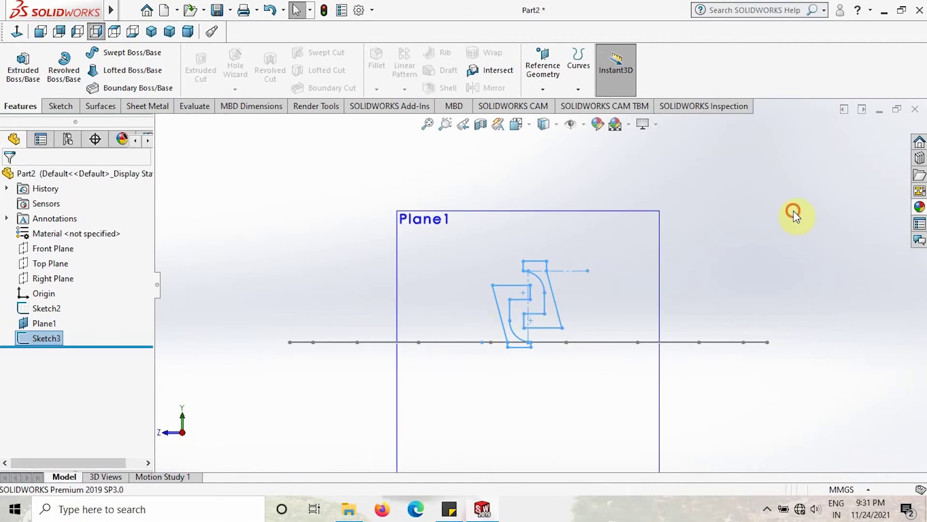
mouse_move(545, 166)
middle_down()
mouse_move(584, 191)
mouse_move(595, 217)
mouse_move(612, 206)
mouse_move(356, 259)
middle_up()
click(52, 263)
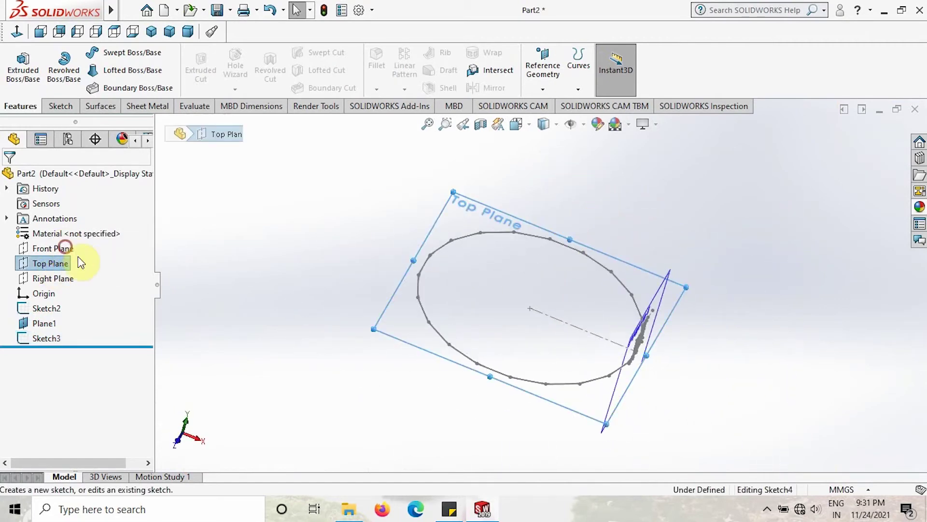
Draw a circle centred on the origin through the end of the horizontal centerline at the S-profile, with a radius of about 126.12 mm
click(65, 247)
click(21, 32)
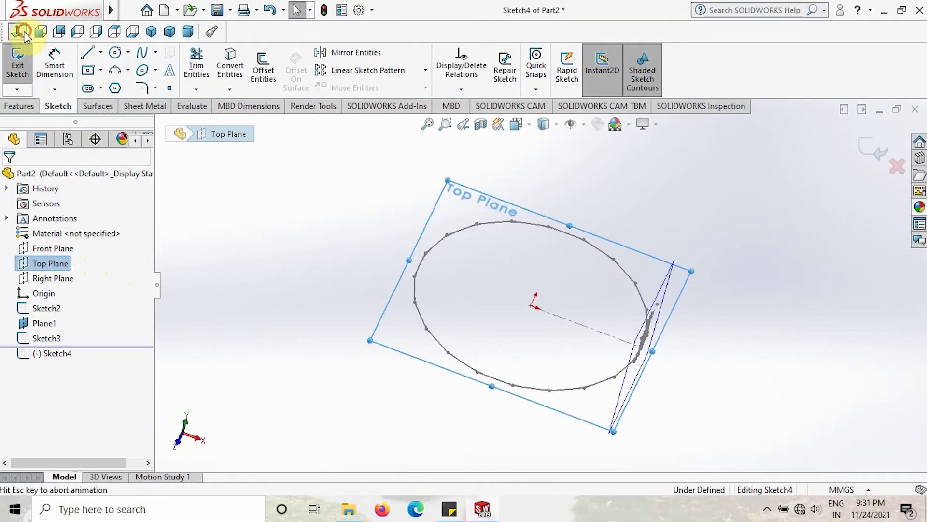
click(242, 264)
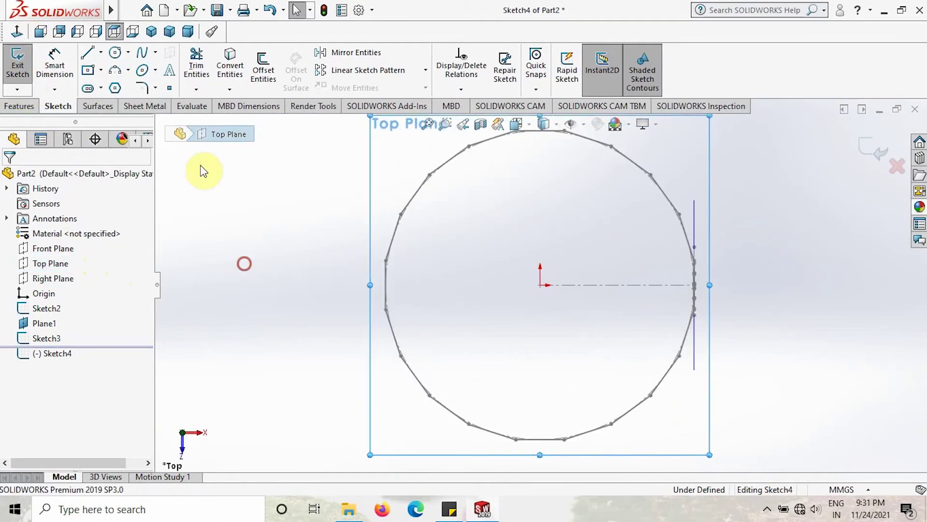
click(116, 54)
click(541, 285)
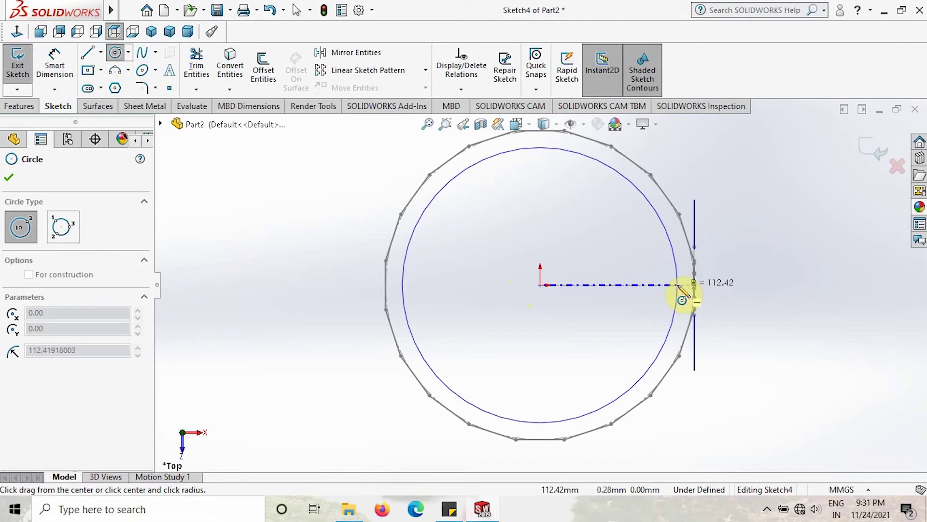
scroll(679, 286, down, 6)
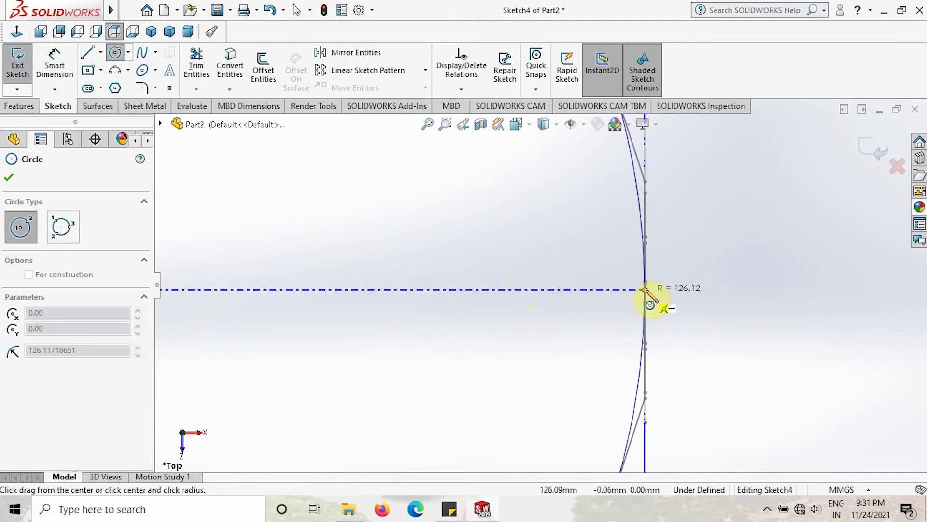
click(648, 289)
scroll(658, 285, up, 6)
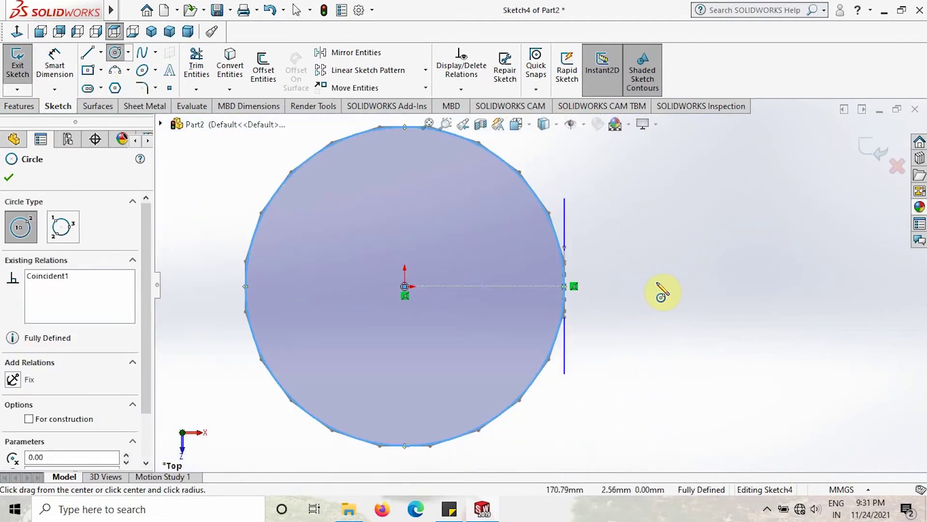
click(11, 177)
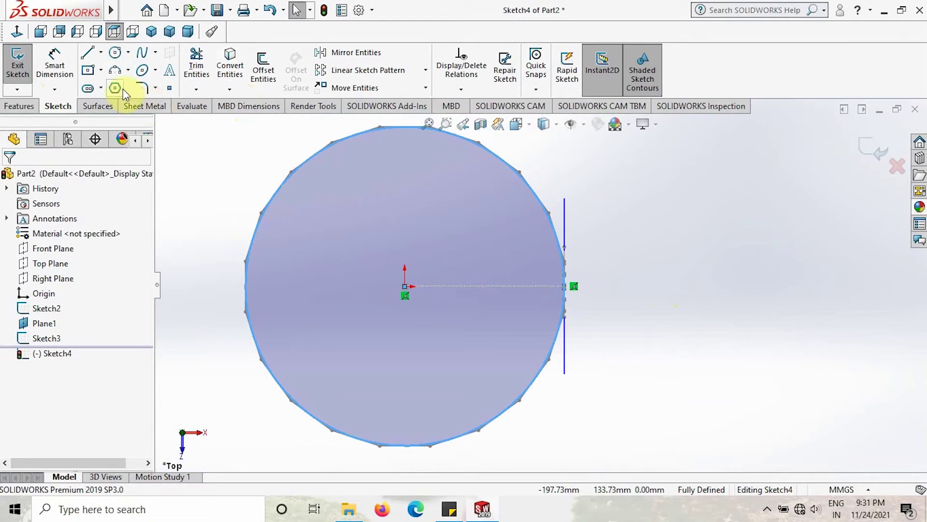
Offset the circle bi-directionally by 2 mm
click(270, 84)
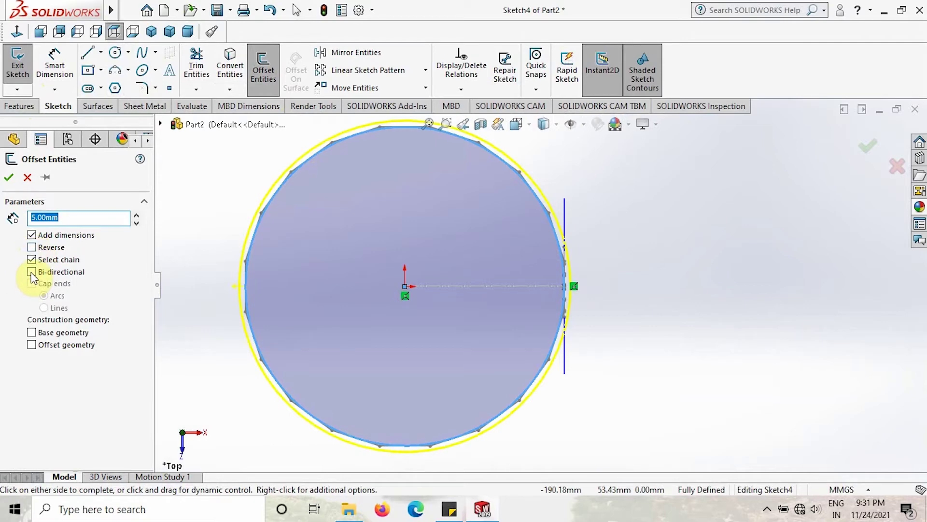
click(31, 272)
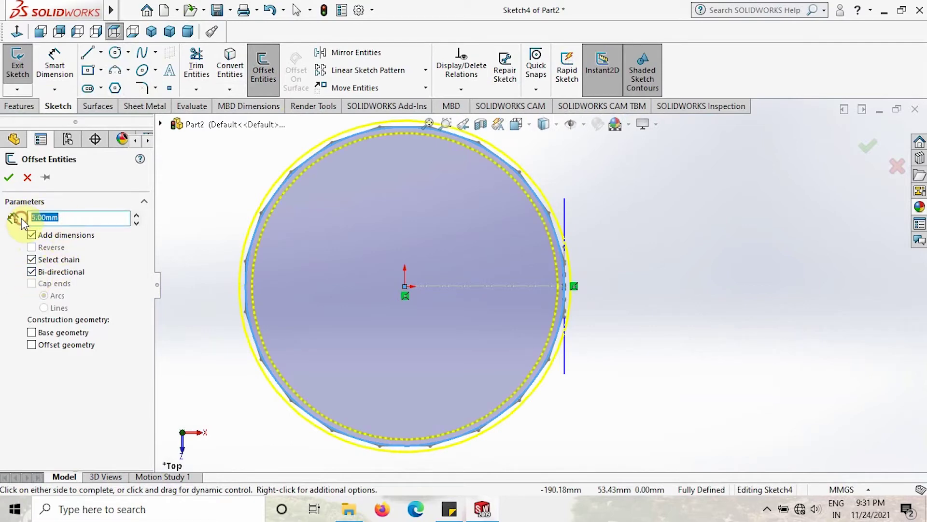
key(Return)
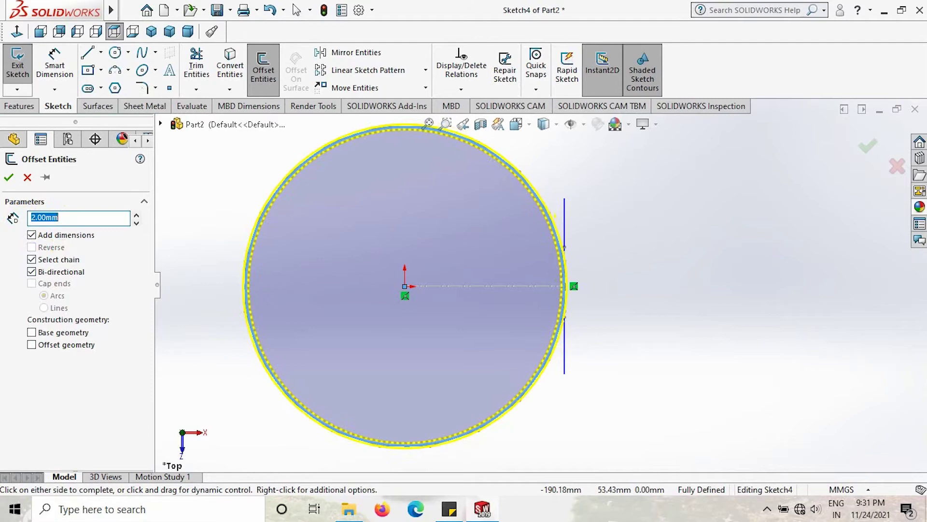
click(8, 177)
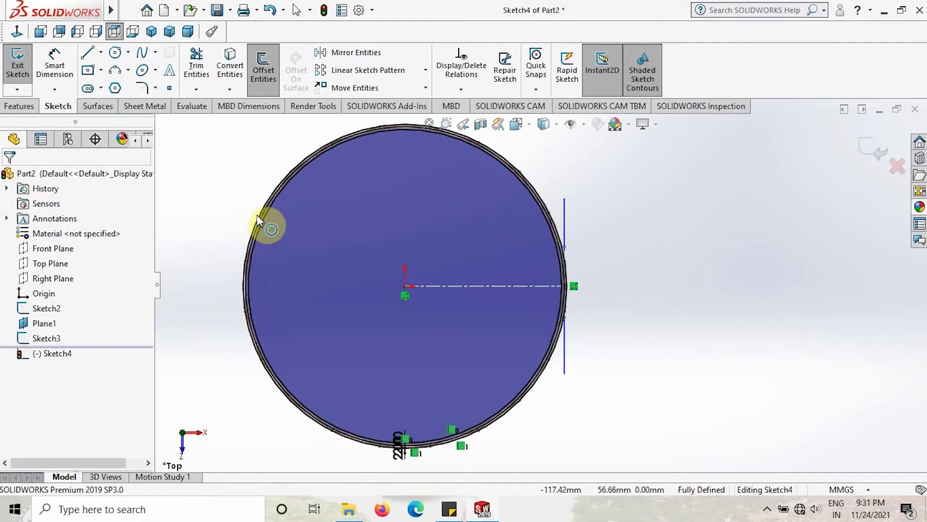
Convert the middle circle between the two offset circles to construction geometry
scroll(261, 219, down, 5)
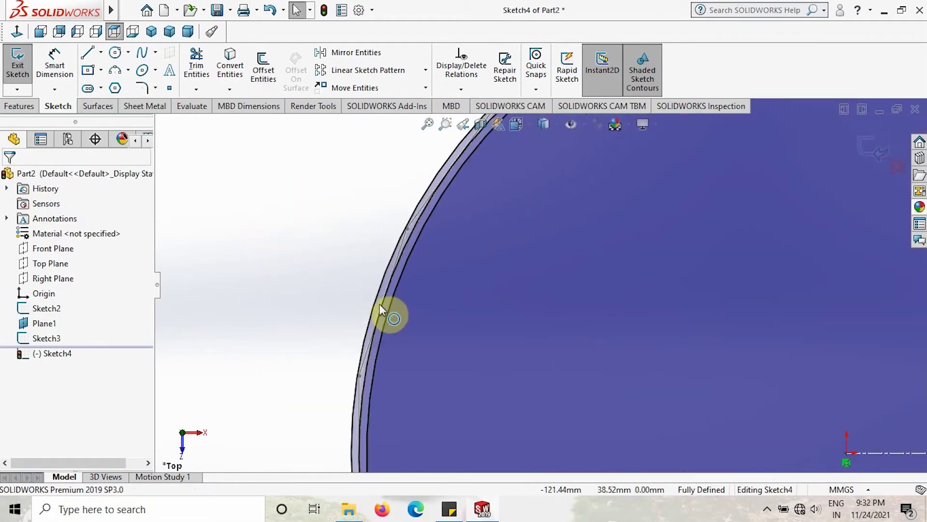
click(380, 304)
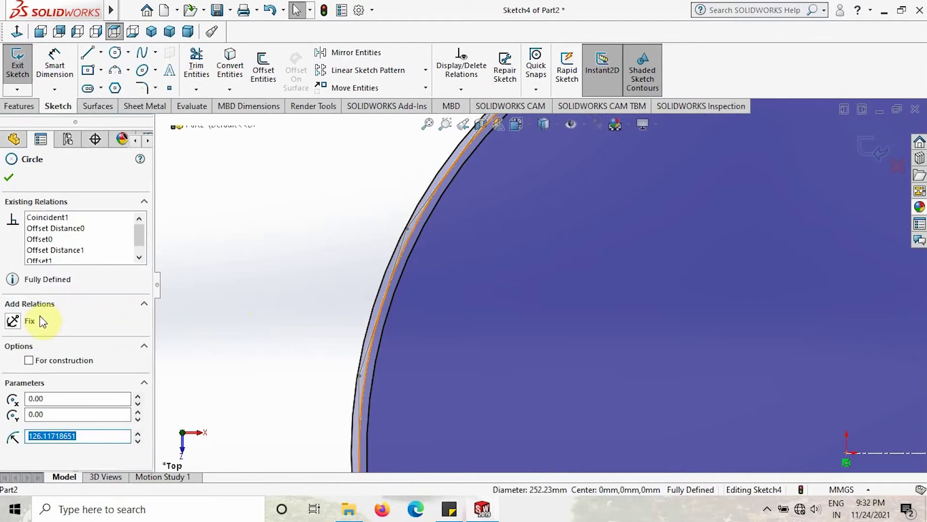
click(28, 360)
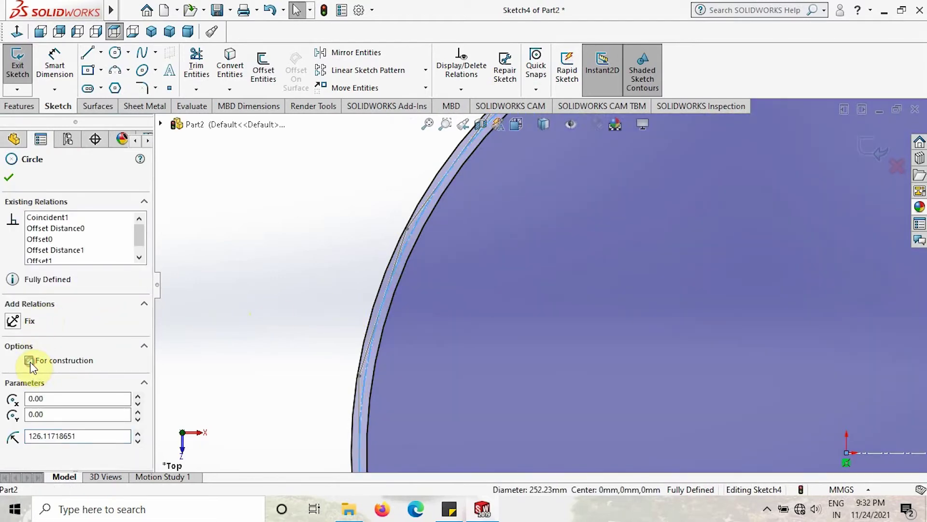
click(9, 178)
key(f)
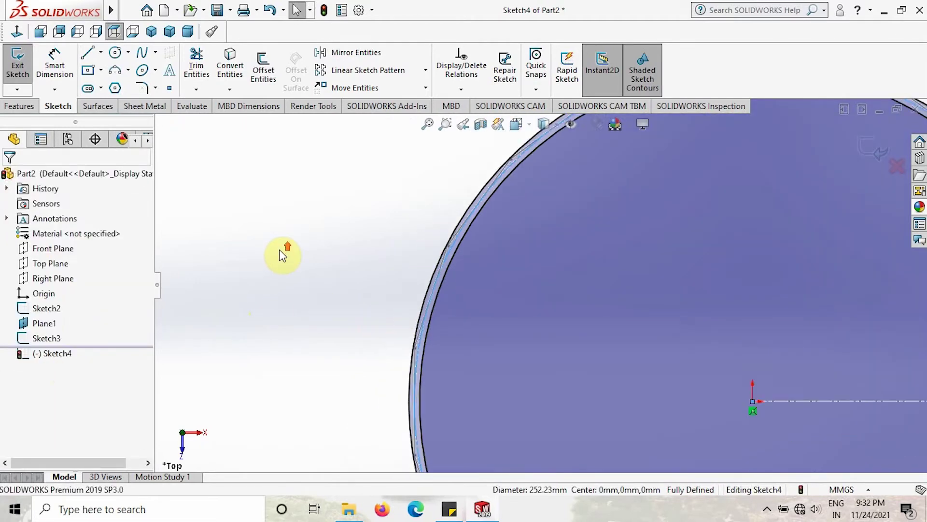
Exit the ring sketch and extrude it as a blind boss to a depth of 37.5 mm
middle_drag(413, 382, 372, 224)
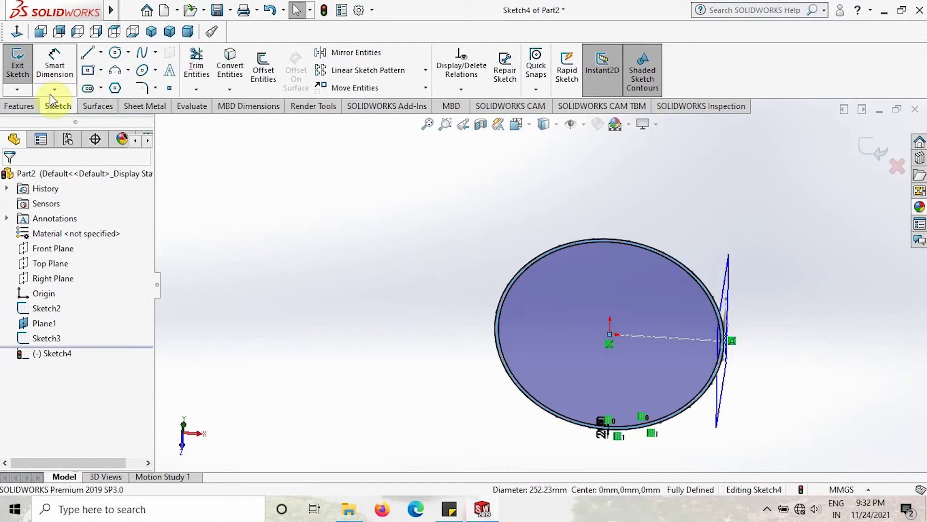
click(18, 64)
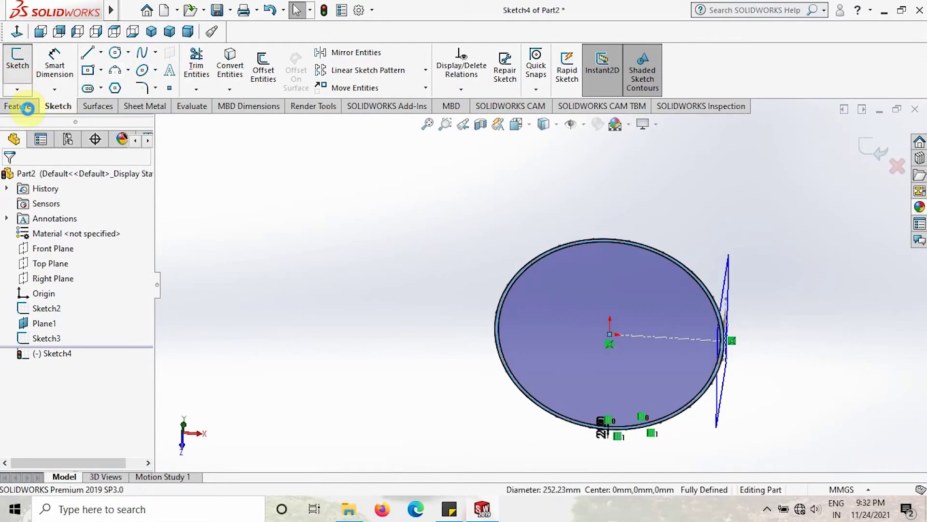
click(27, 108)
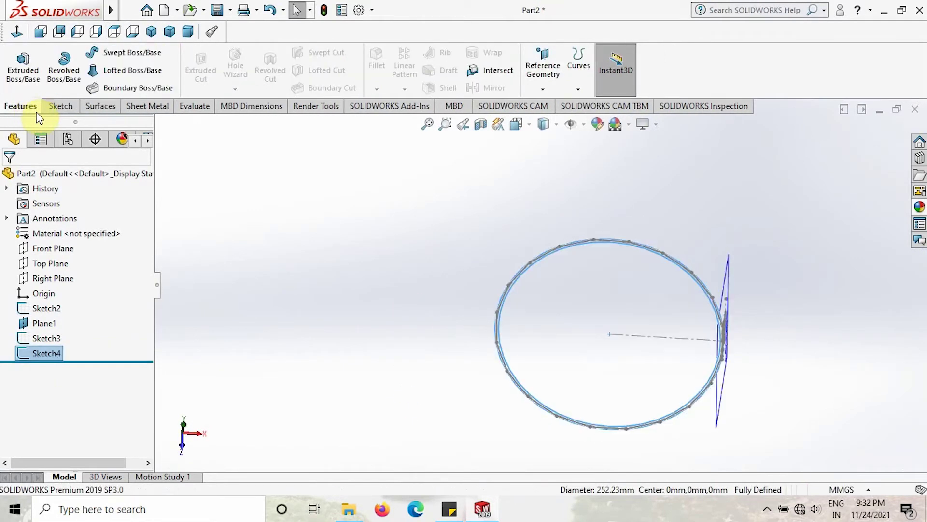
click(25, 65)
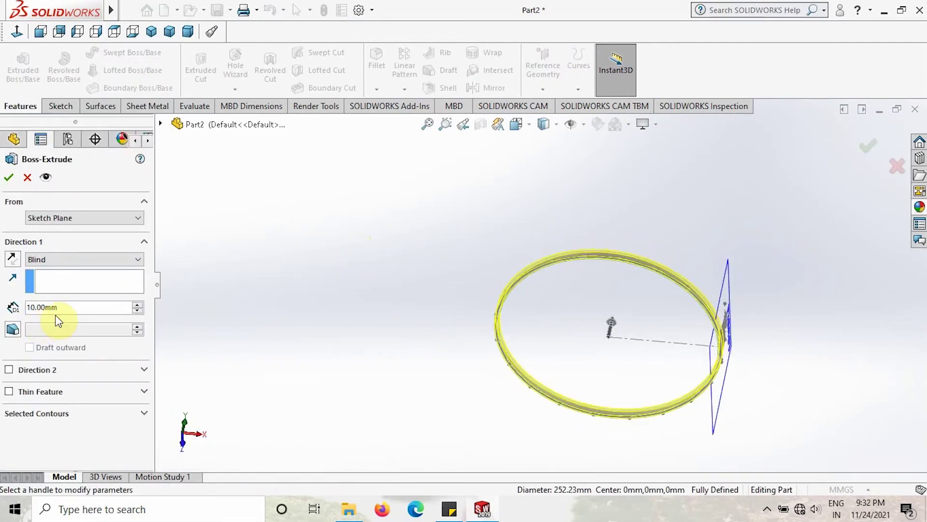
text(7.5)
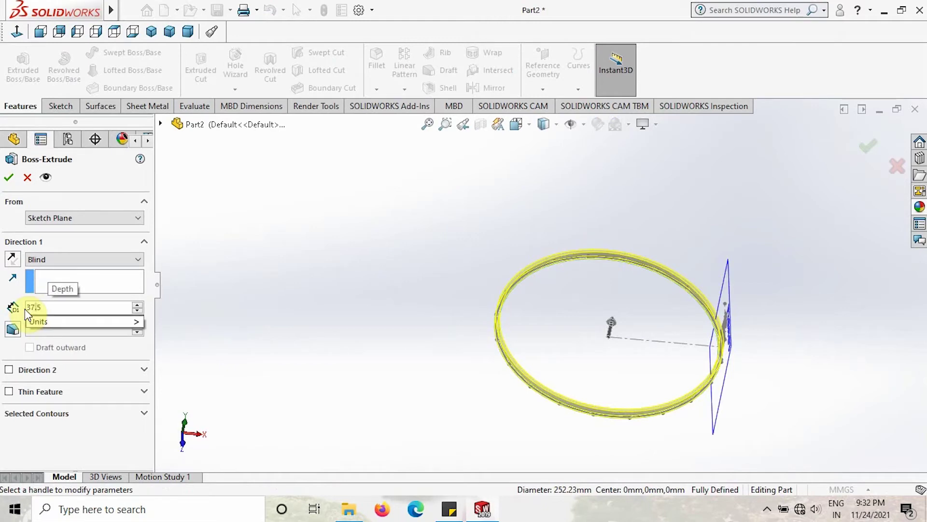
key(Return)
click(8, 177)
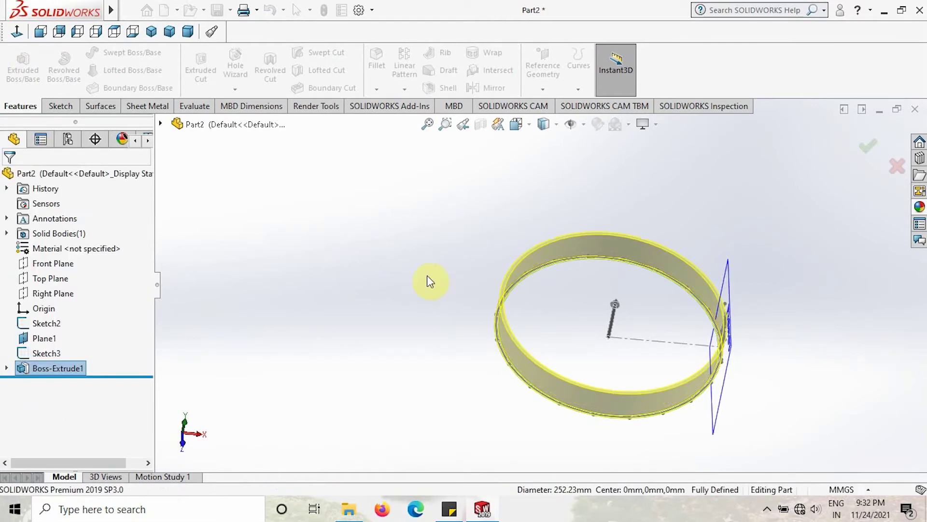
Hide Plane1
click(389, 323)
middle_drag(436, 402, 215, 280)
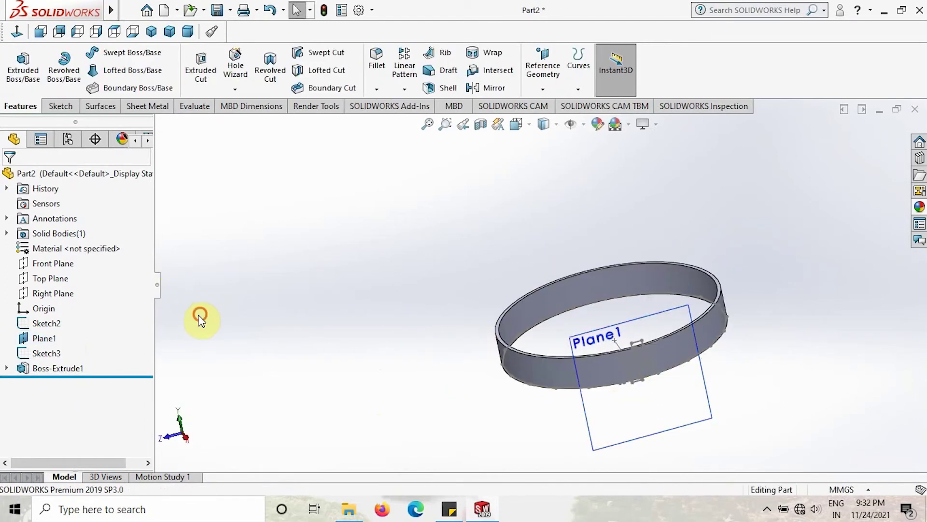
click(44, 339)
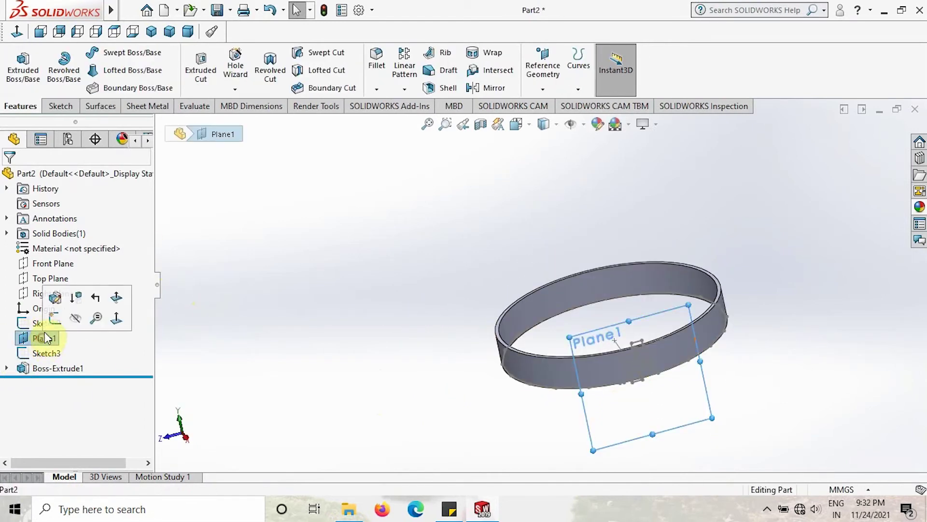
click(74, 319)
middle_drag(315, 358, 420, 343)
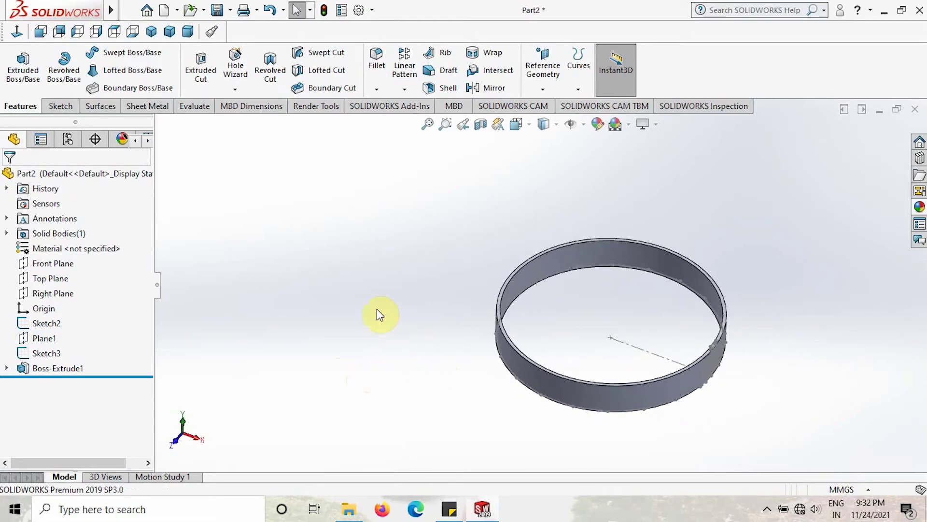
Start a new sketch on the Right Plane and orient the view normal to it
middle_drag(252, 329, 276, 344)
click(54, 294)
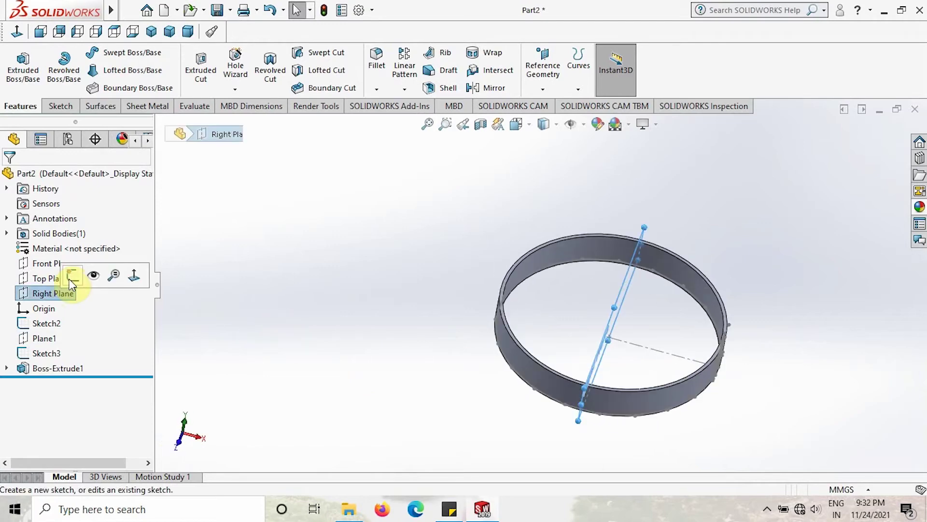
click(288, 342)
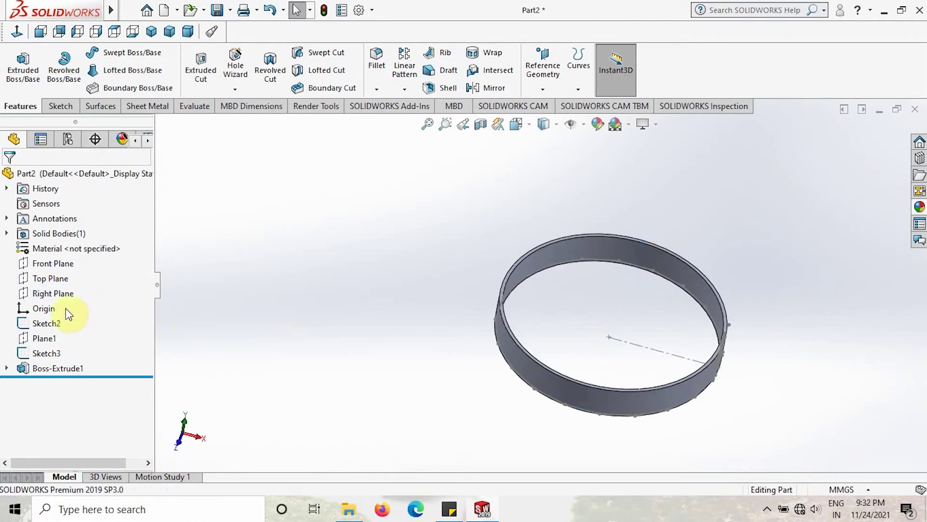
click(57, 292)
click(69, 273)
click(16, 34)
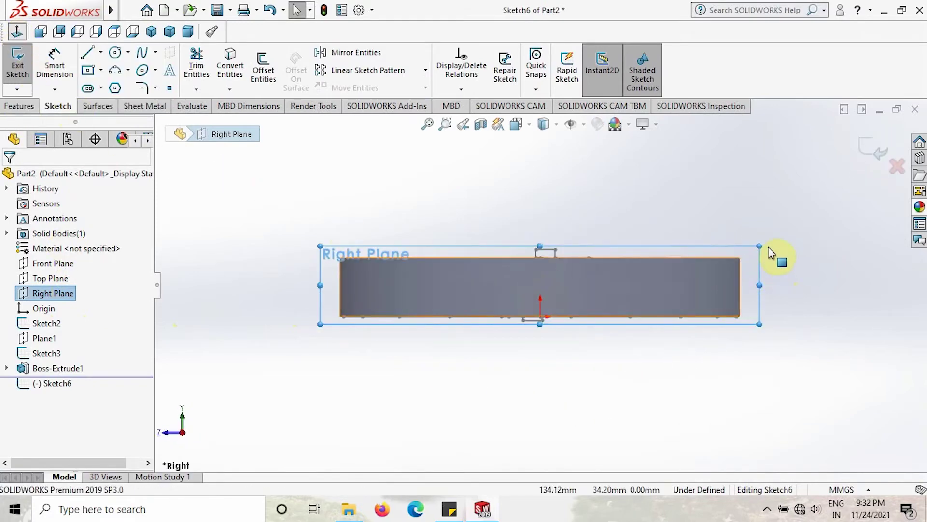
Set the display style to Hidden Lines Visible to expose the ring's inner wall edges
click(770, 252)
scroll(771, 253, down, 5)
click(557, 125)
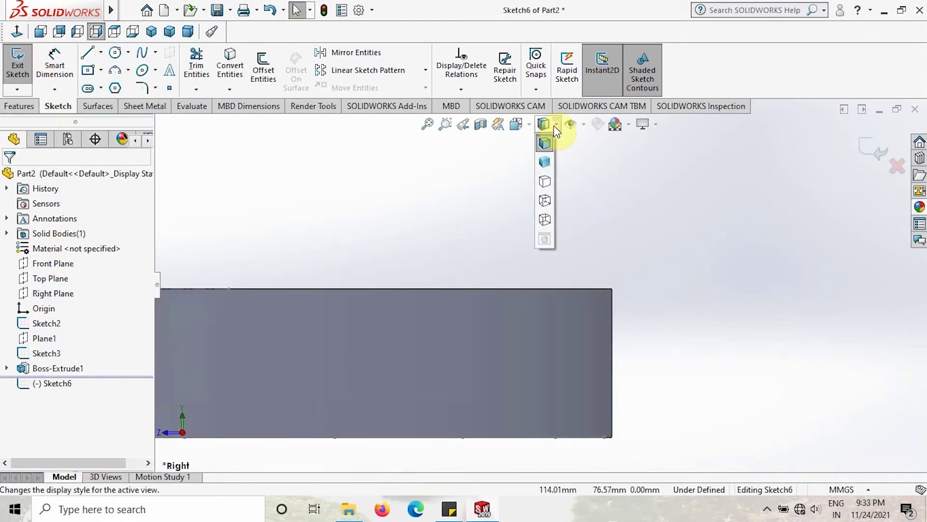
click(546, 201)
Convert the inner and outer vertical silhouette edges at one end of the ring into sketch lines with Convert Entities
click(100, 55)
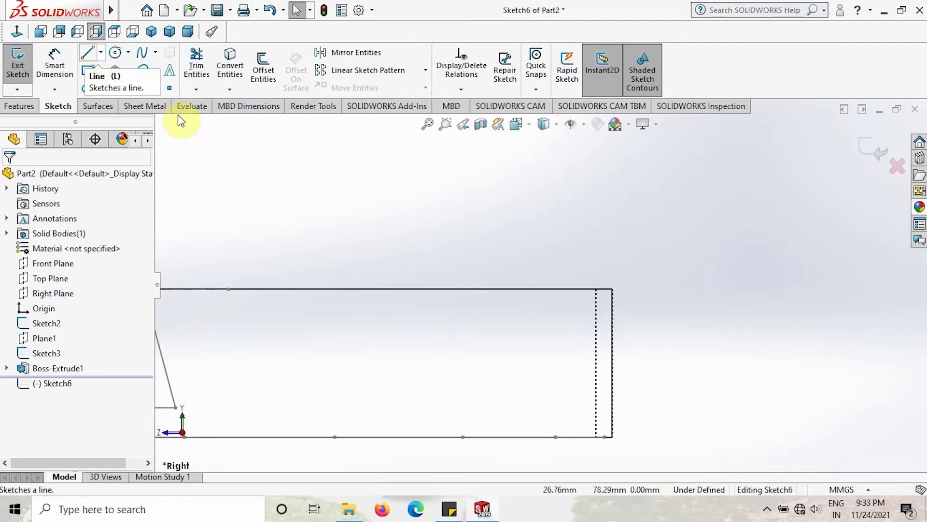
click(598, 321)
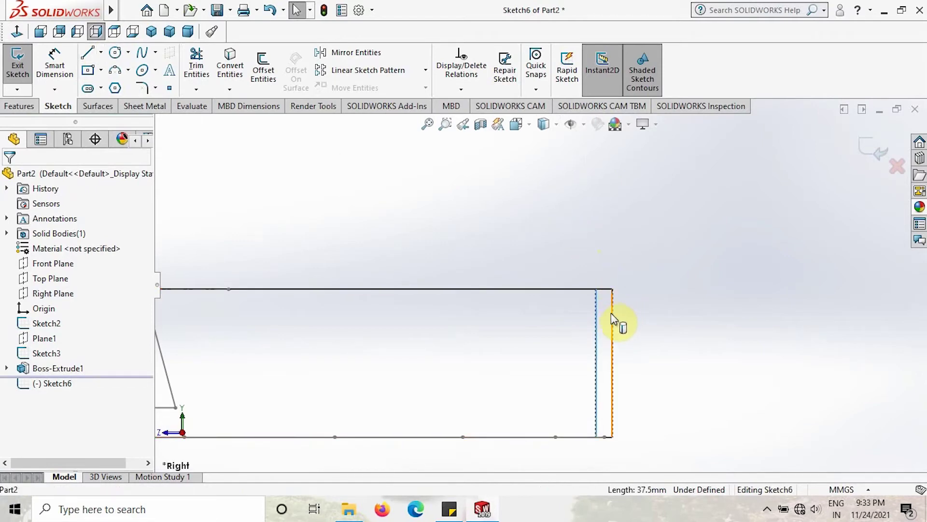
ctrl+click(611, 309)
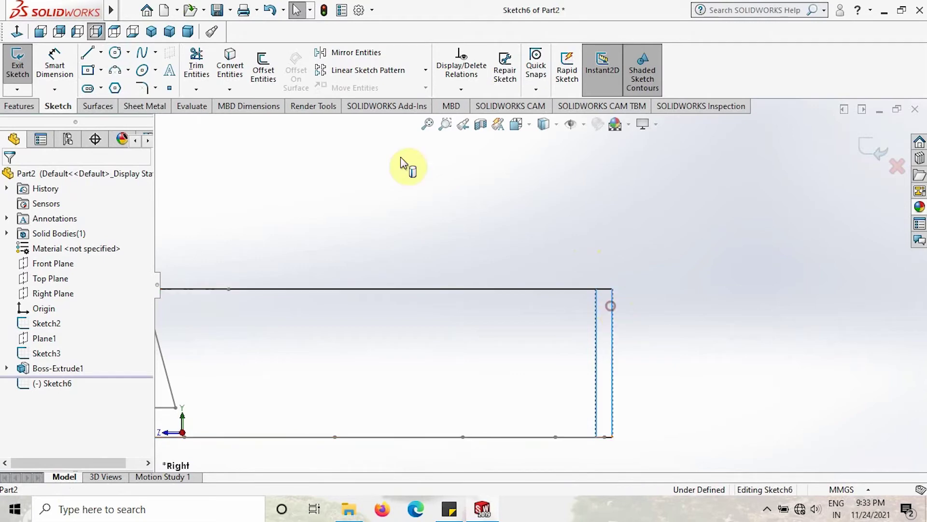
click(228, 66)
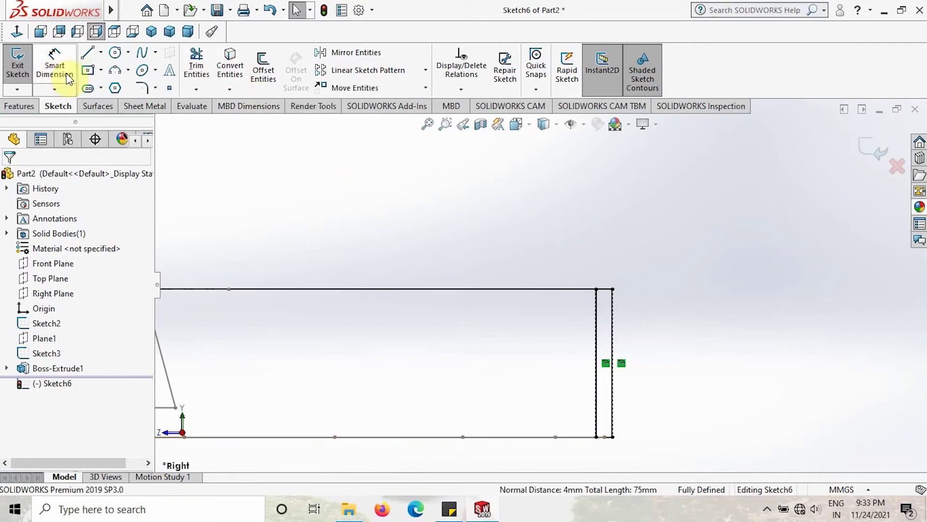
Sketch a three-point arc between the ring wall's upper and lower edges, bowing slightly toward the inner vertical line
click(116, 73)
scroll(628, 346, down, 3)
click(18, 31)
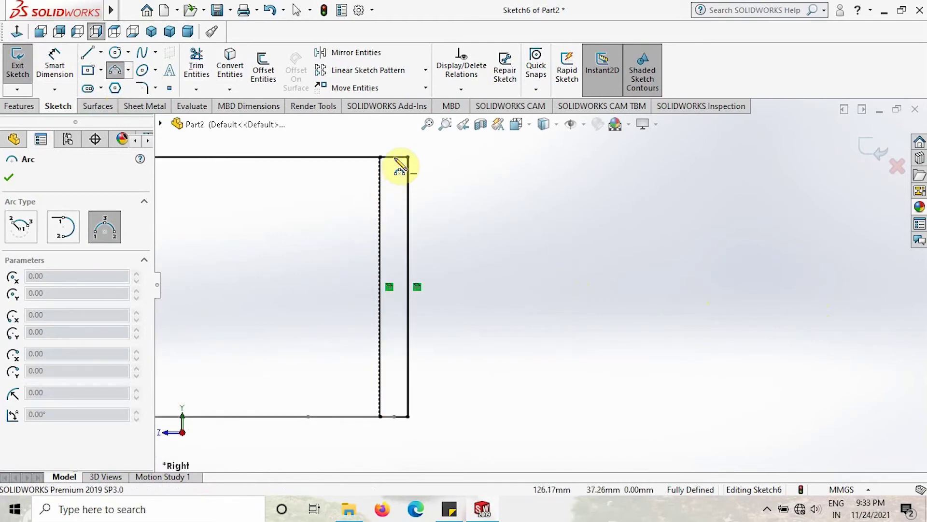
click(391, 157)
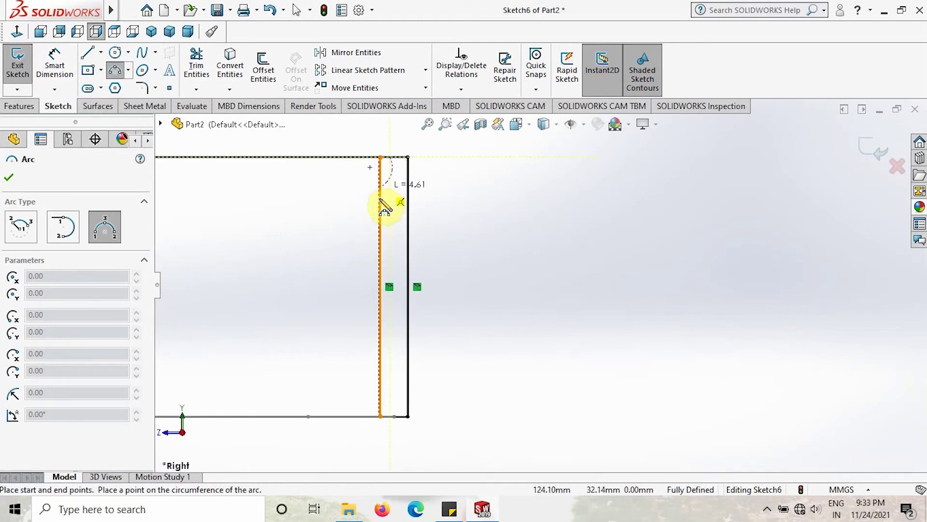
click(390, 416)
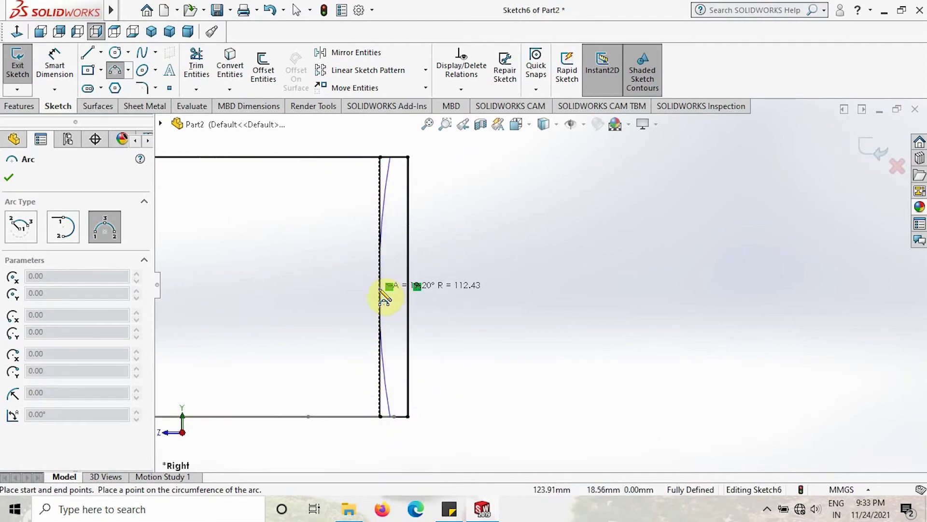
click(385, 269)
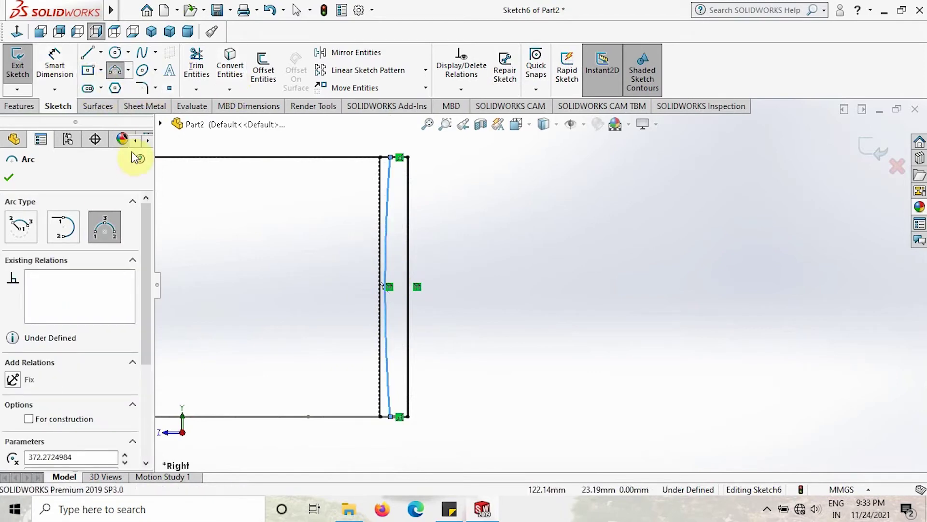
Make the sketched arc tangent to the ring wall's inner vertical line
click(14, 178)
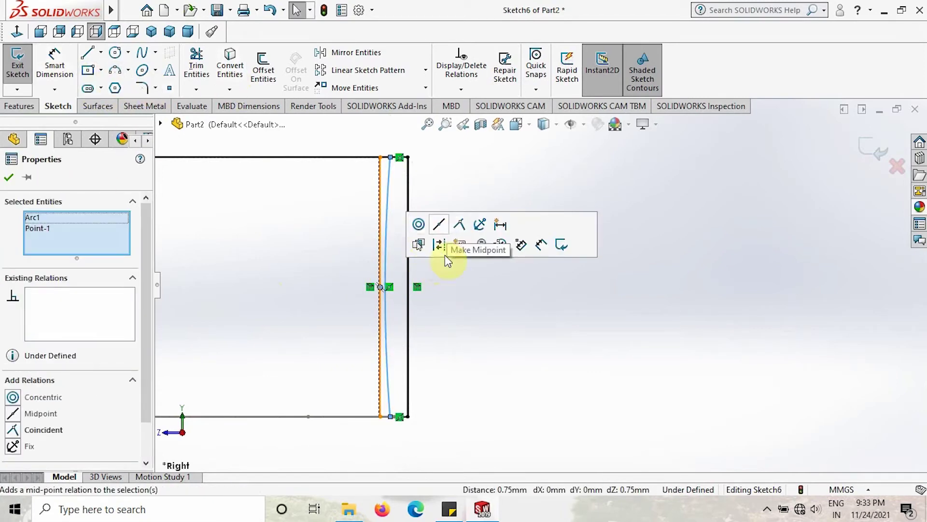
click(444, 282)
click(387, 262)
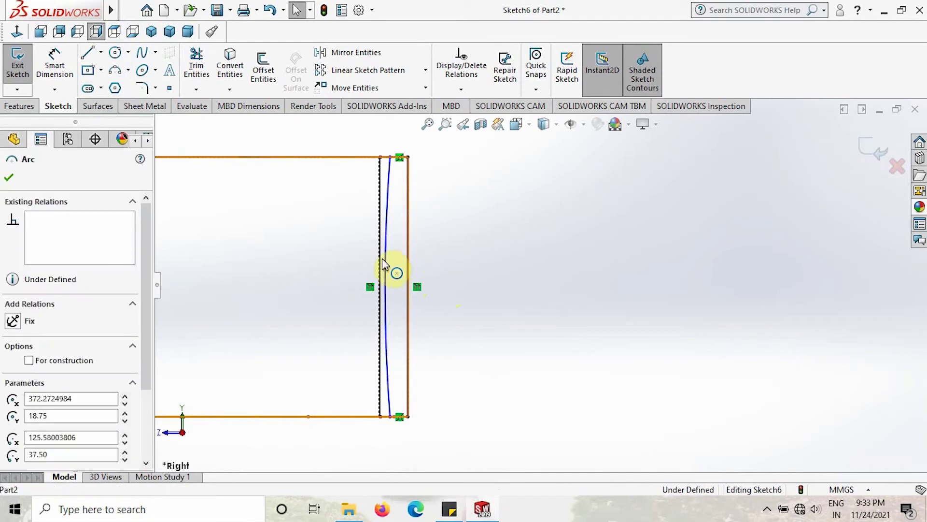
ctrl+click(381, 249)
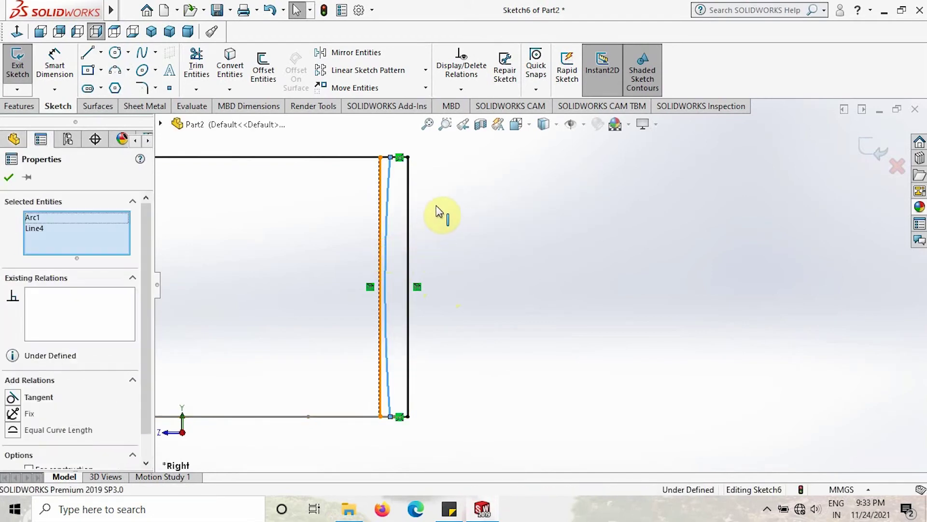
click(420, 185)
click(448, 305)
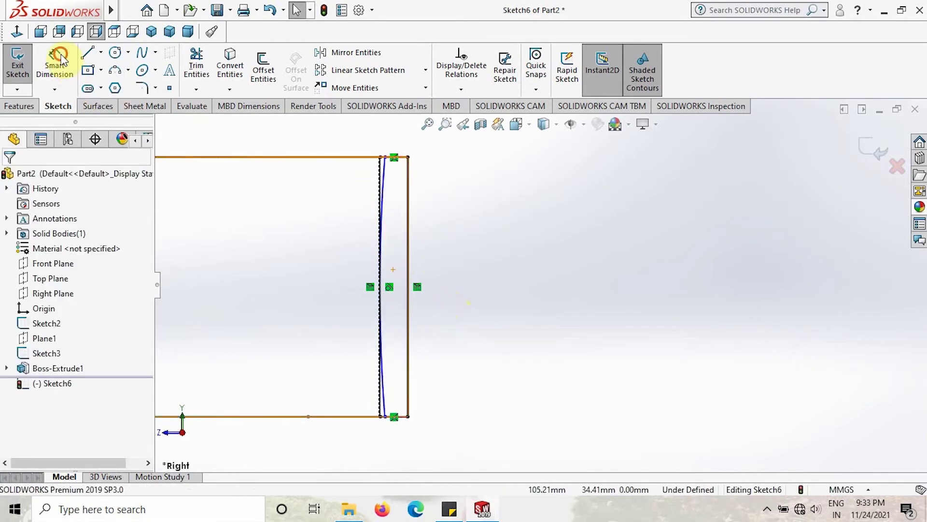
Dimension the inner arc's upper endpoint 1 mm horizontally from the upper end of the inner vertical line
click(54, 63)
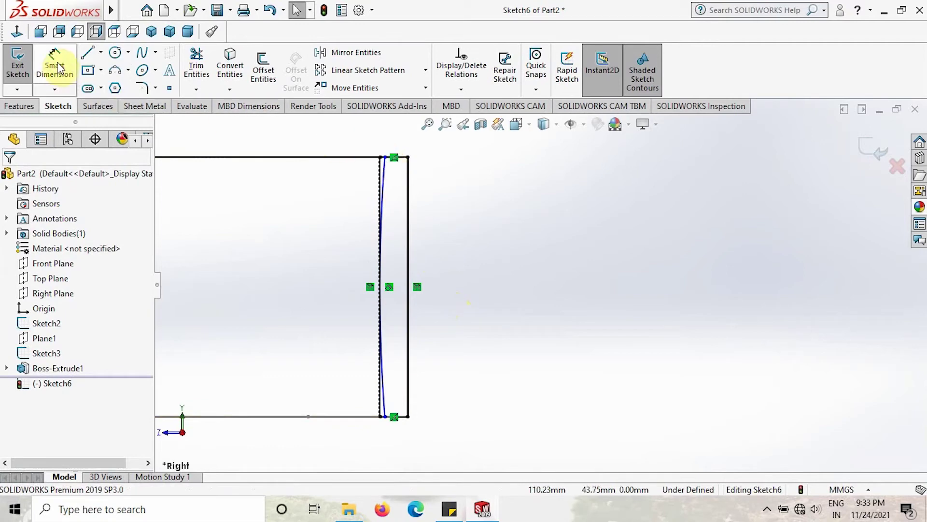
click(382, 156)
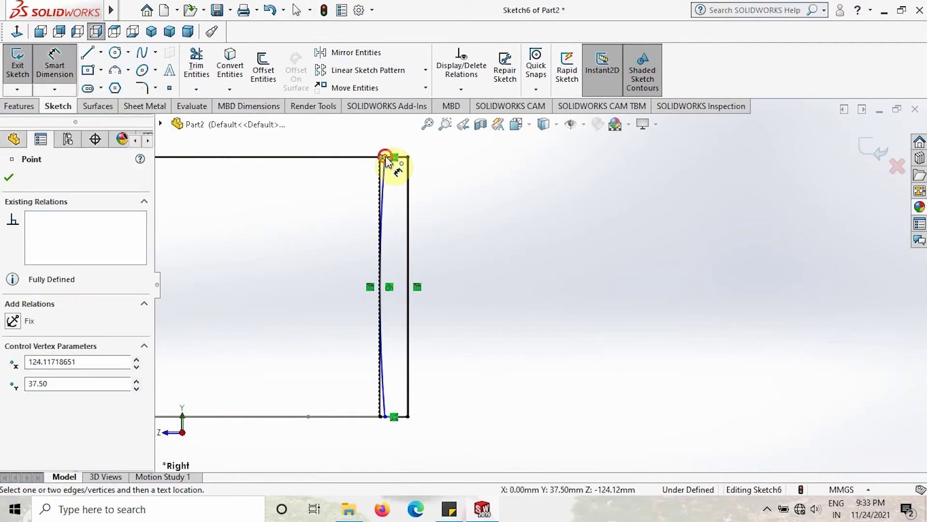
click(385, 157)
click(361, 140)
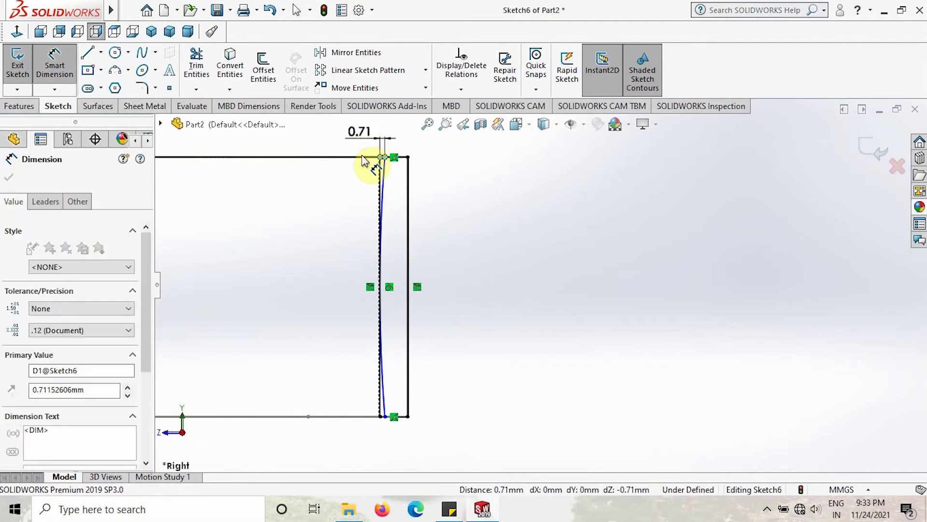
text(1)
key(Return)
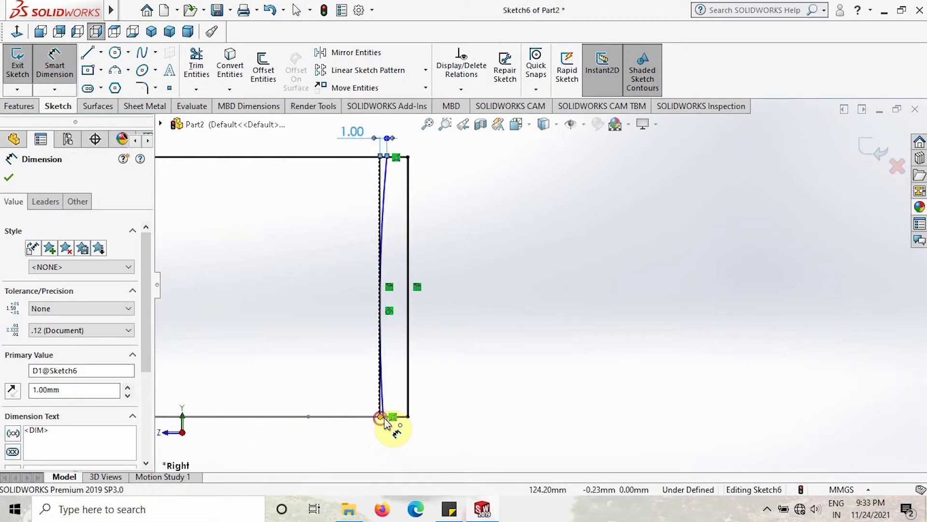
Dimension the inner arc's lower endpoint 1 mm horizontally from the lower end of the inner vertical line
click(383, 419)
click(386, 422)
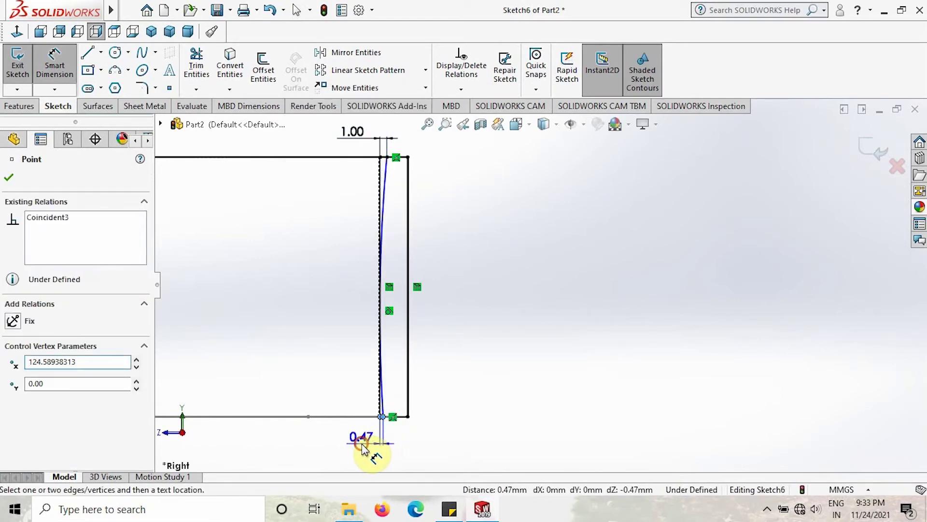
click(358, 436)
text(1)
key(Return)
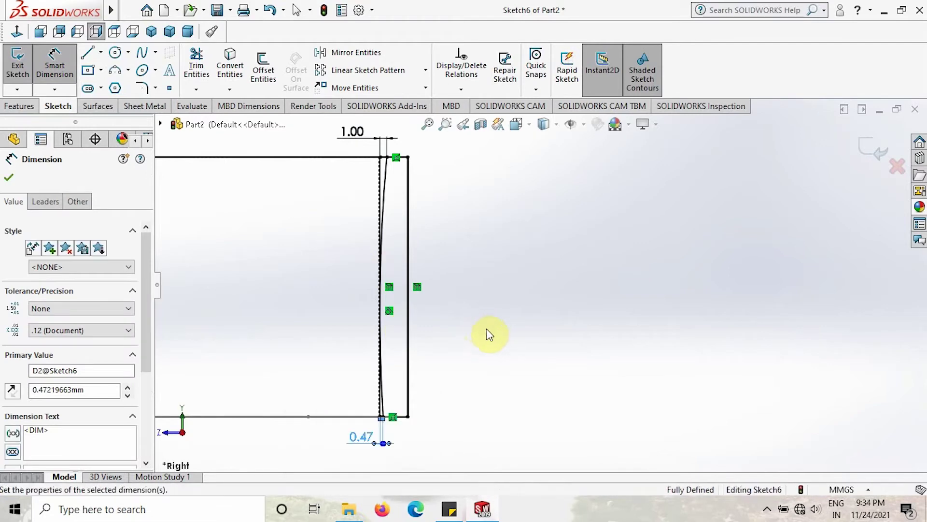
key(Escape)
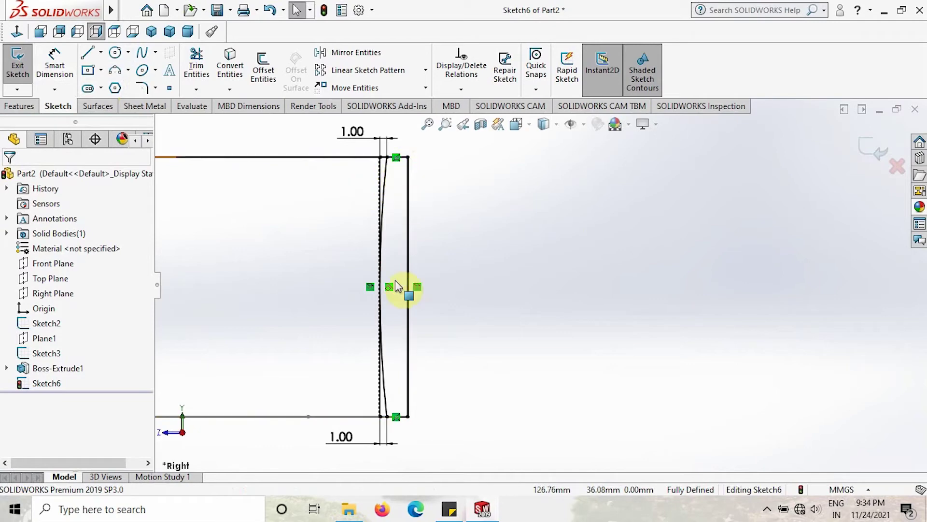
Sketch a second three-point arc between the ring wall's upper and lower edges, bulging outward past the outer vertical line
click(116, 71)
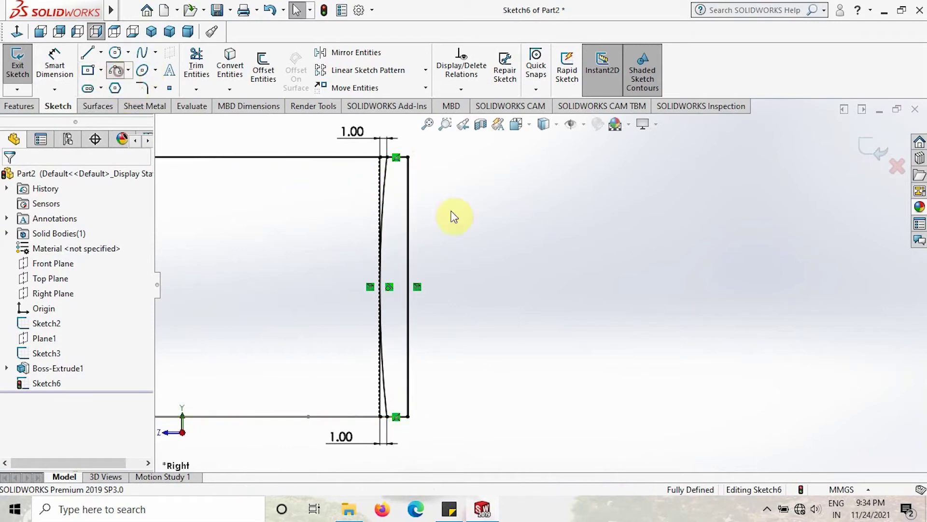
click(403, 158)
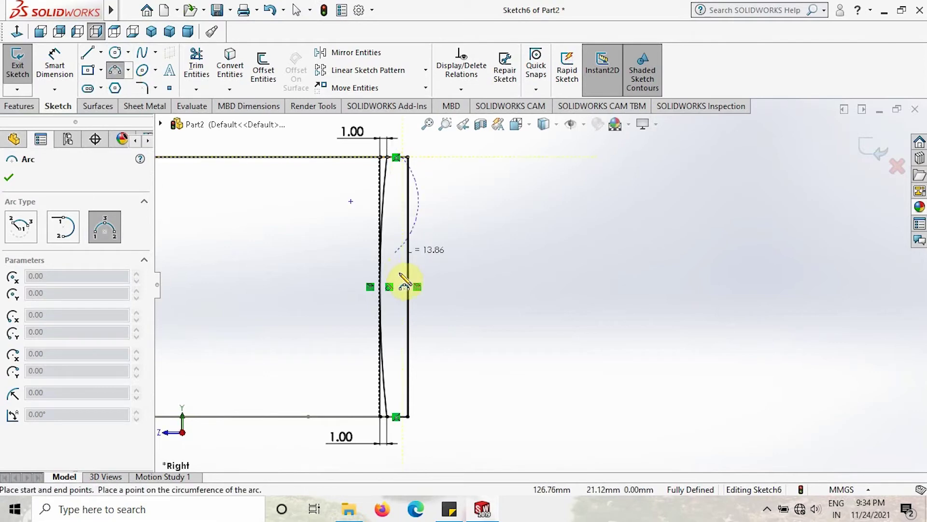
click(402, 416)
click(430, 279)
click(122, 68)
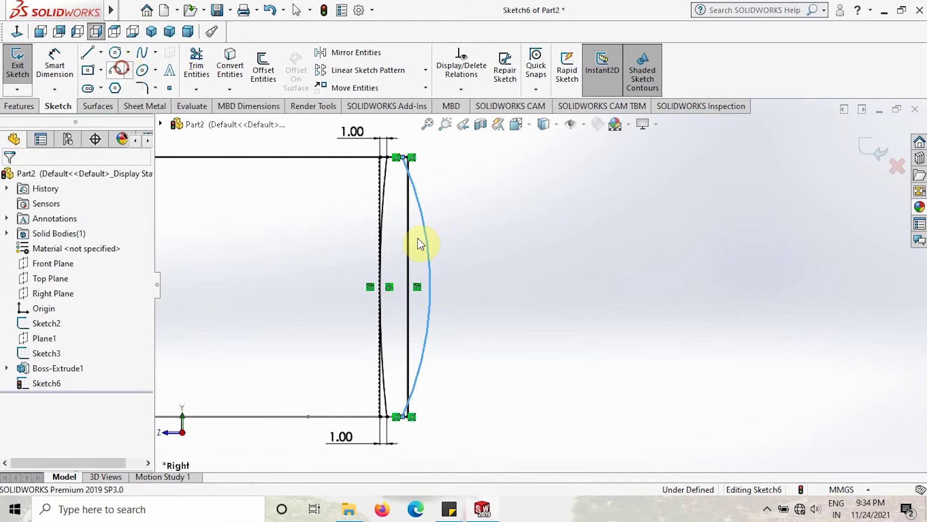
Make the second arc tangent to the ring wall's outer vertical line
click(421, 238)
click(428, 268)
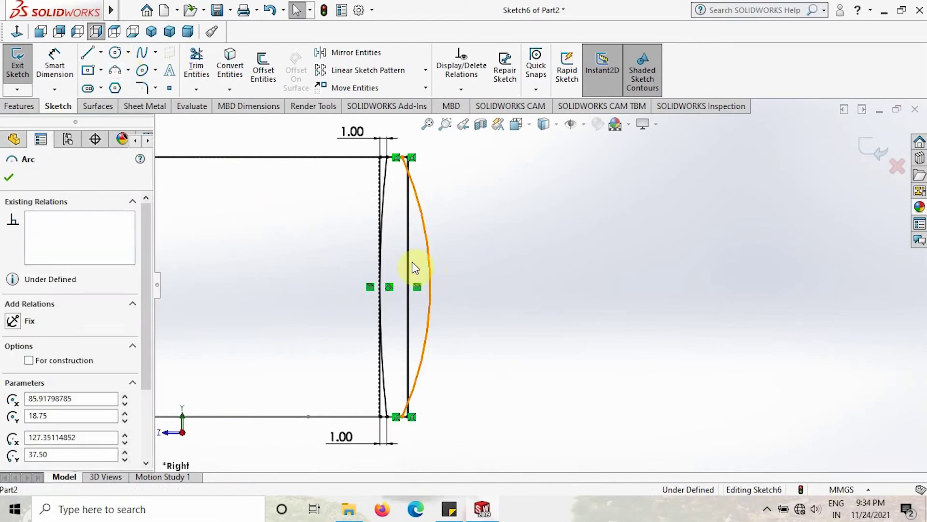
ctrl+click(409, 261)
click(449, 203)
click(499, 294)
Dimension the outer arc's upper endpoint 1 mm horizontally from the upper end of the outer vertical line
click(54, 65)
click(335, 157)
click(407, 157)
click(413, 140)
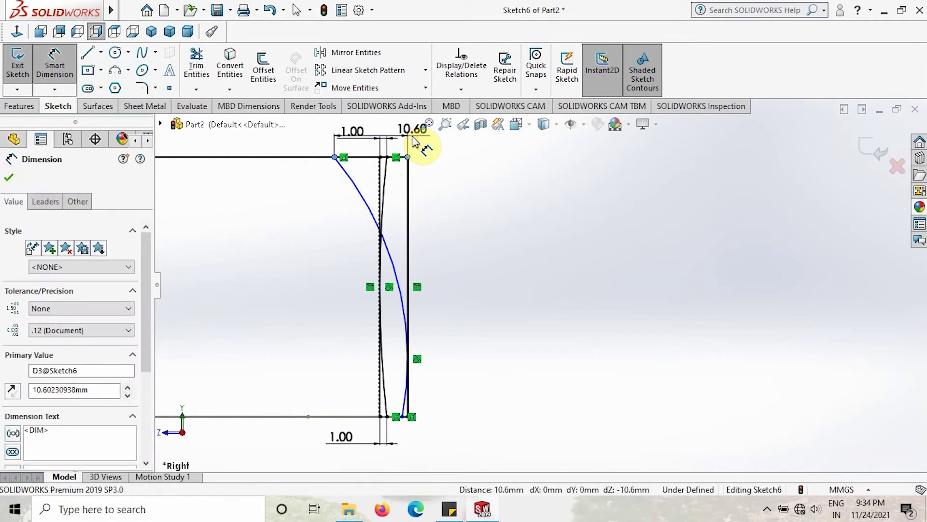
key(Return)
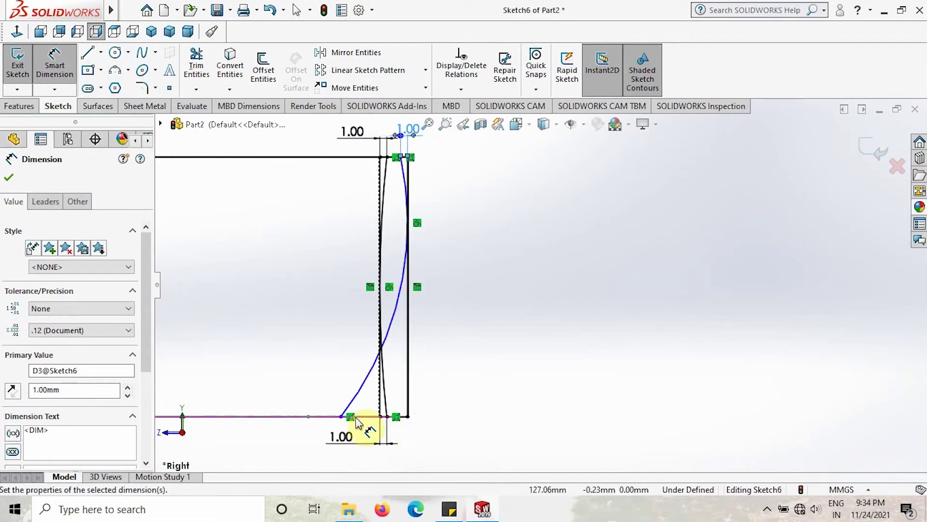
Dimension the outer arc's lower endpoint 1 mm horizontally from the lower end of the outer vertical line
click(341, 416)
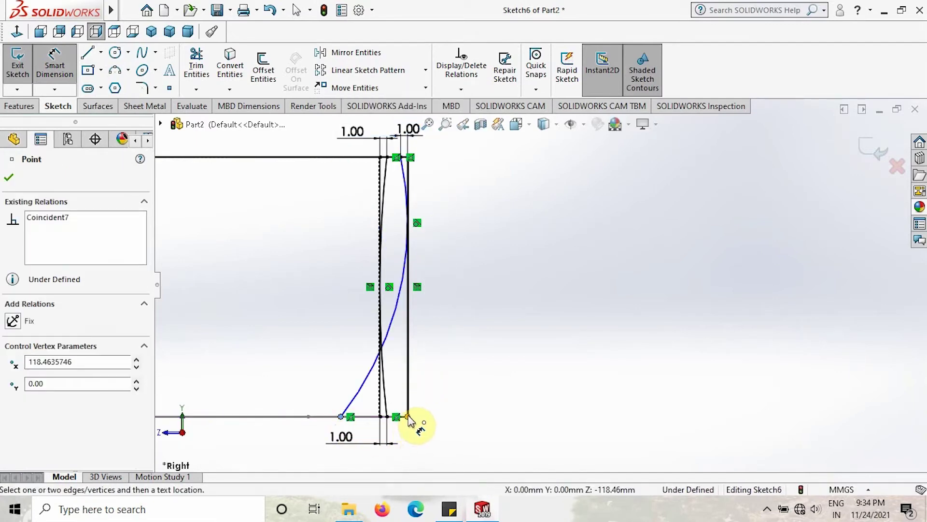
click(408, 416)
click(392, 457)
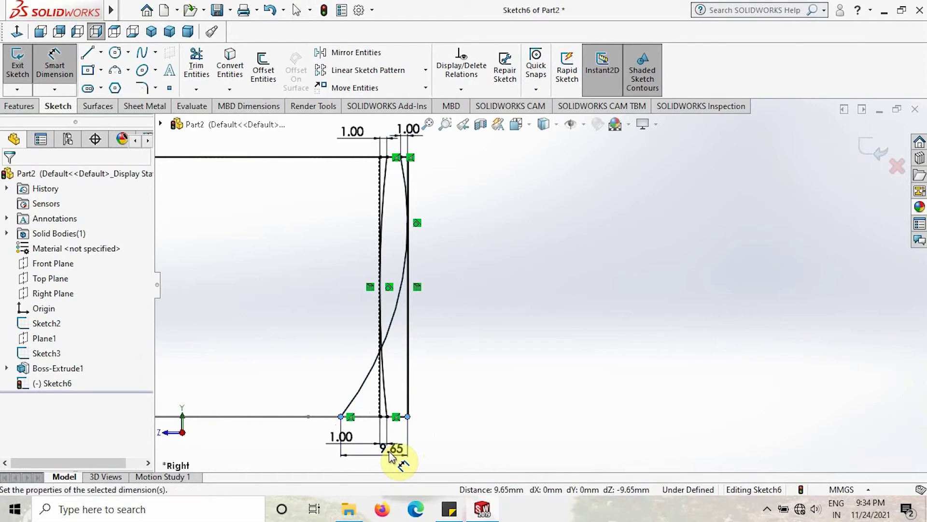
text(1.00mm)
key(Return)
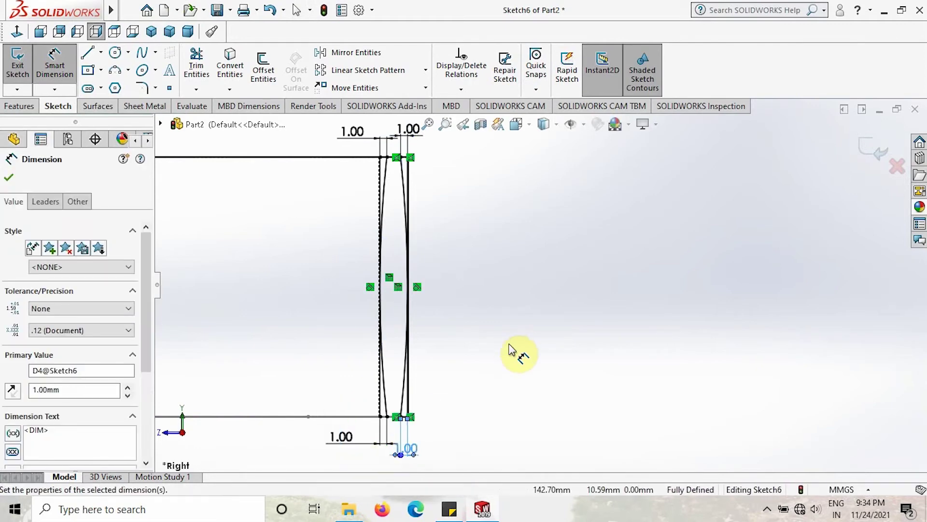
click(54, 63)
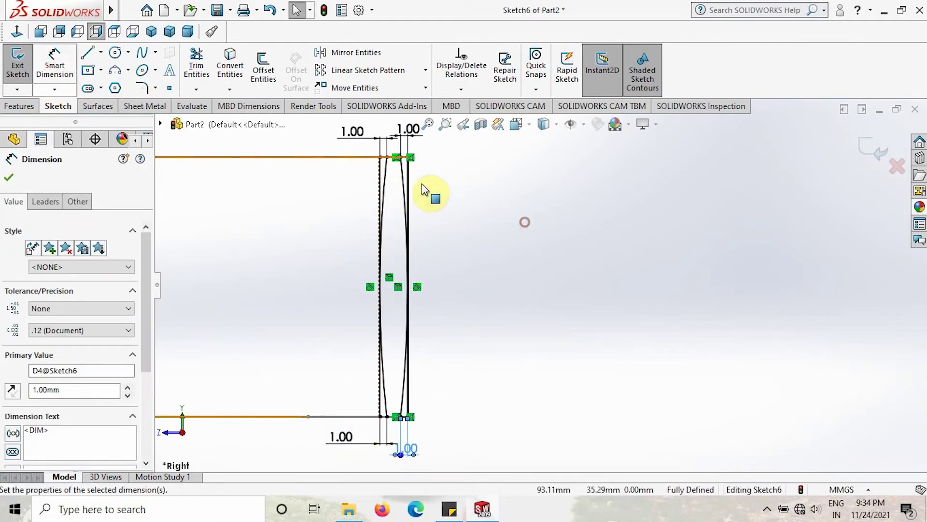
key(Escape)
Convert the inner and outer vertical lines of the ring wall to construction geometry
click(408, 175)
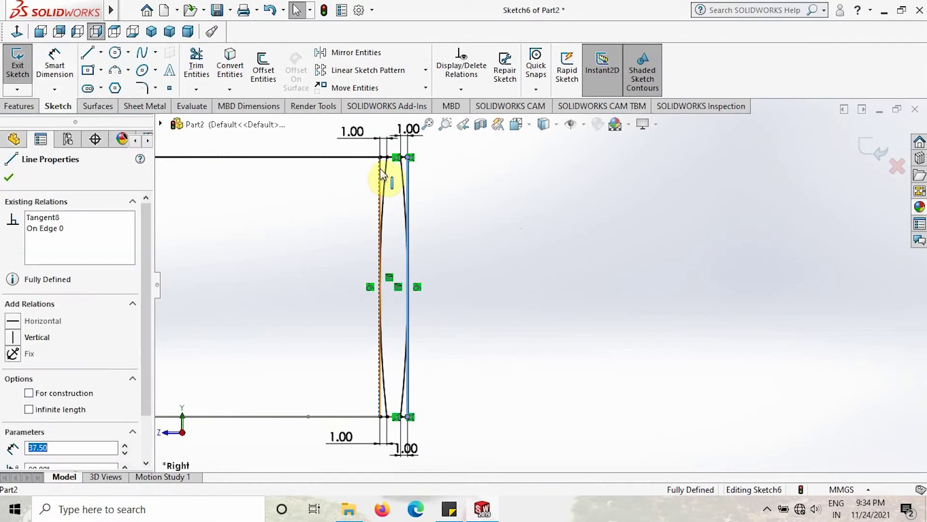
ctrl+click(382, 173)
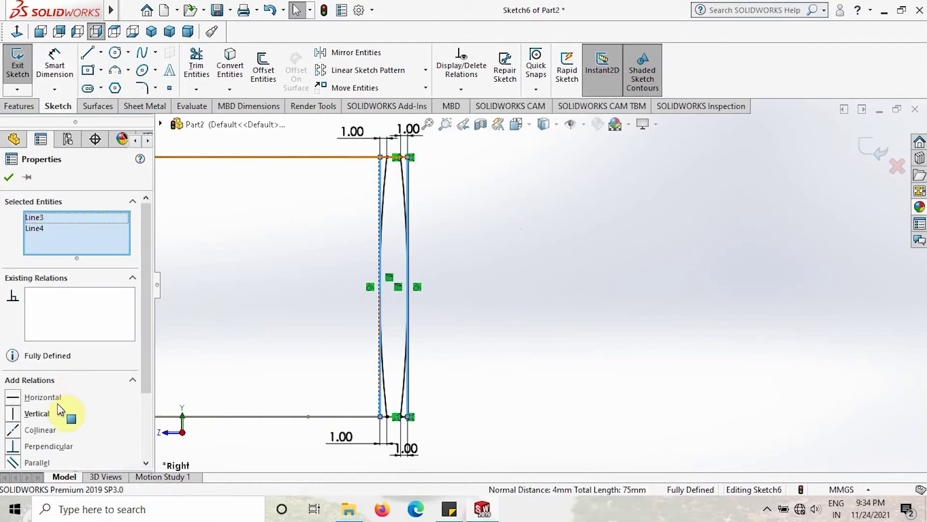
drag(141, 358, 145, 423)
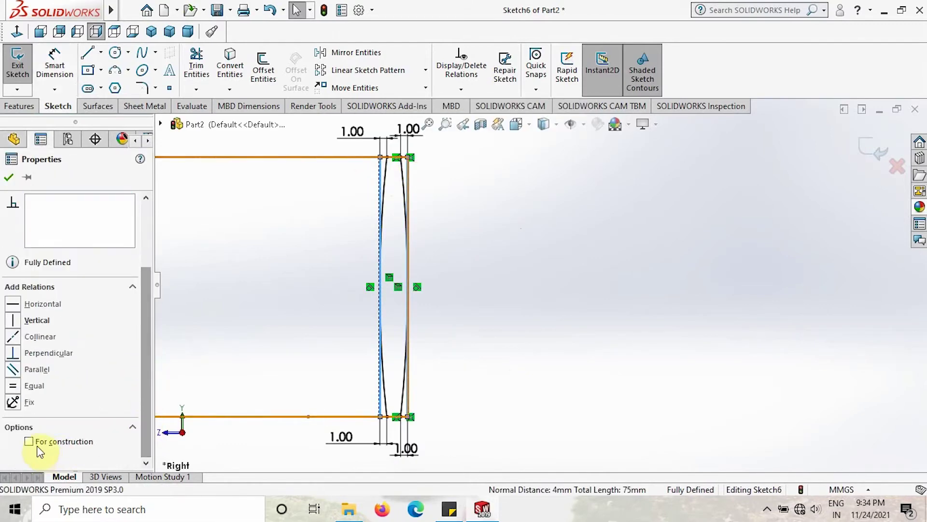
click(8, 178)
click(535, 280)
Close the outer arc's profile with lines running about 2 mm beyond both wall edges, about 6 mm outward and about 42 mm tall
click(87, 52)
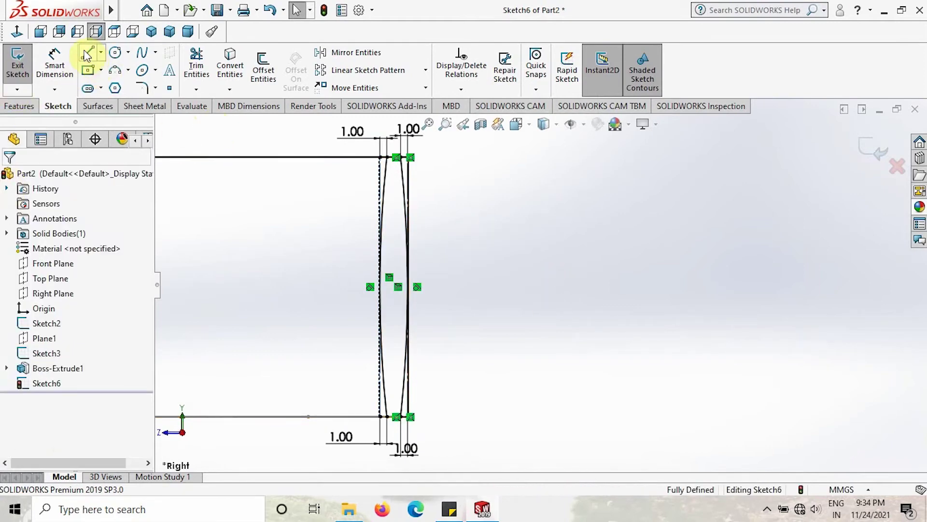
click(405, 155)
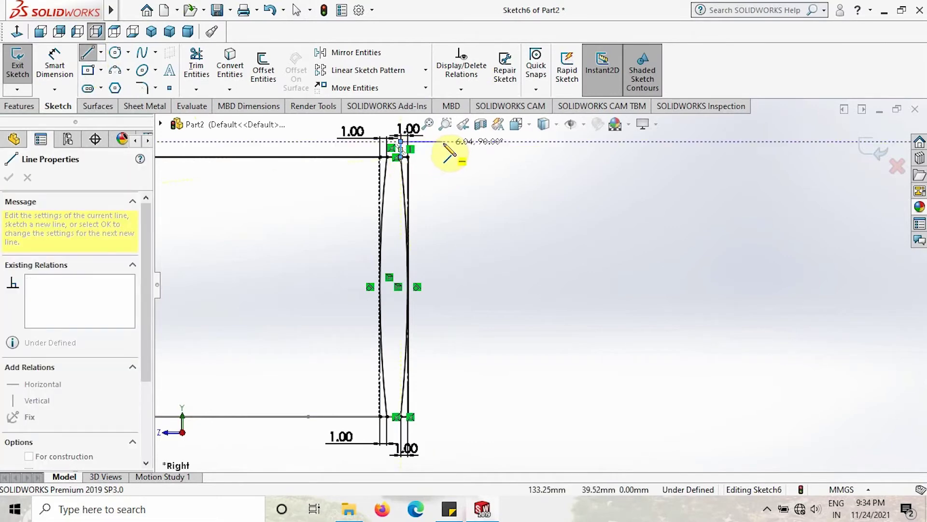
click(445, 142)
click(446, 430)
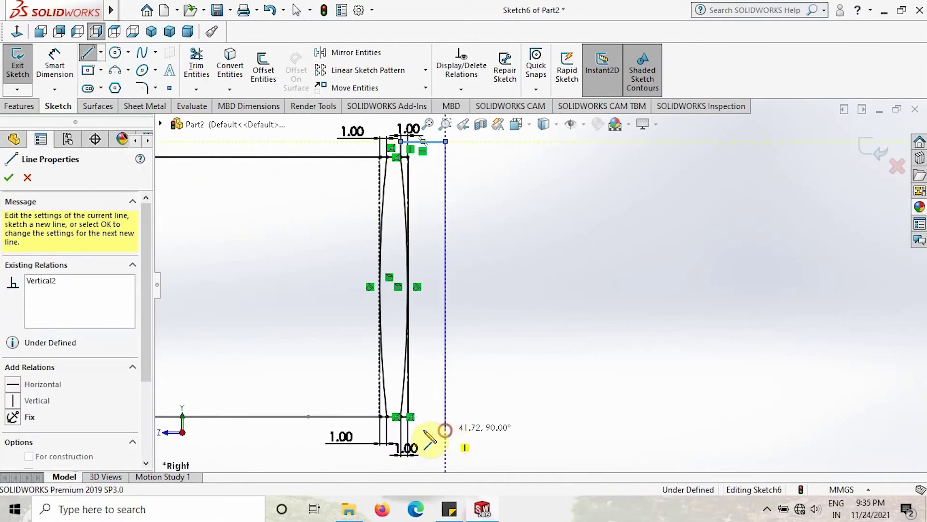
click(406, 429)
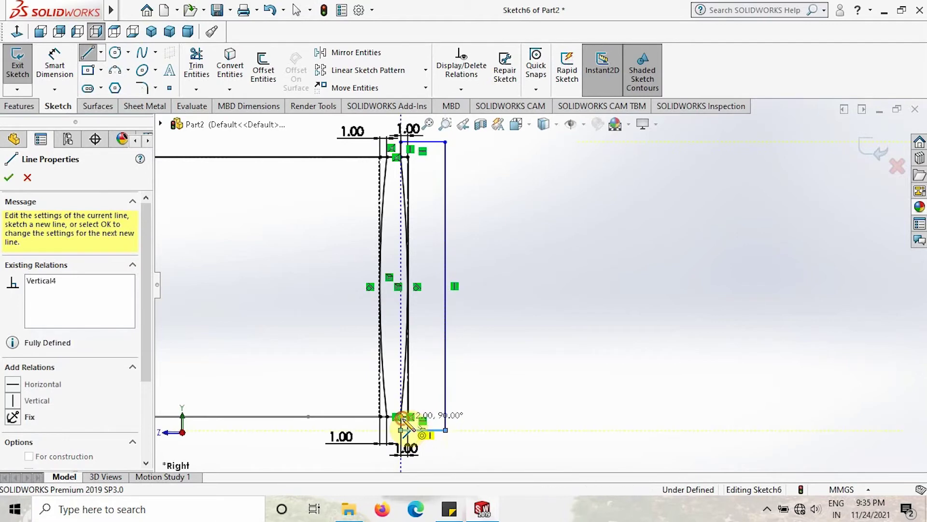
click(54, 65)
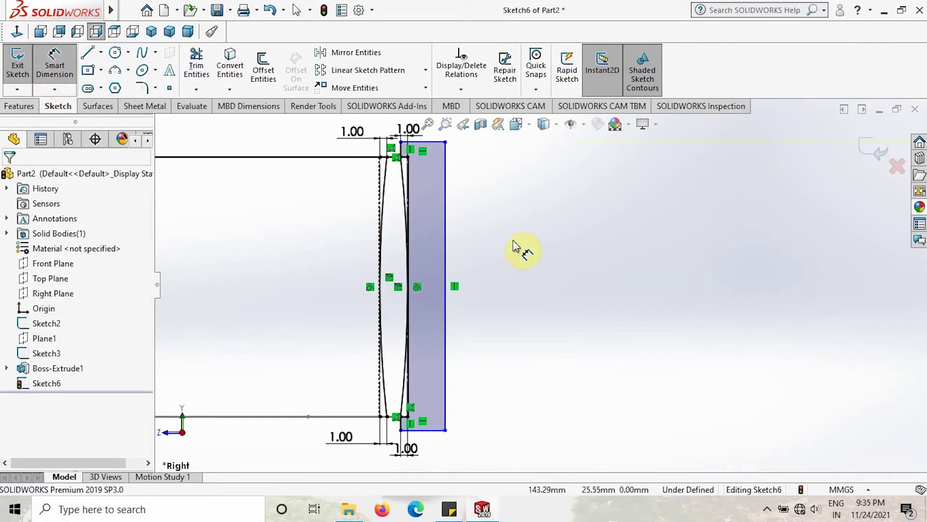
Draw a line about 2 mm up from the inner arc's upper endpoint and a horizontal line about 125 mm long to the ring's central axis
scroll(520, 249, up, 1)
scroll(519, 249, up, 3)
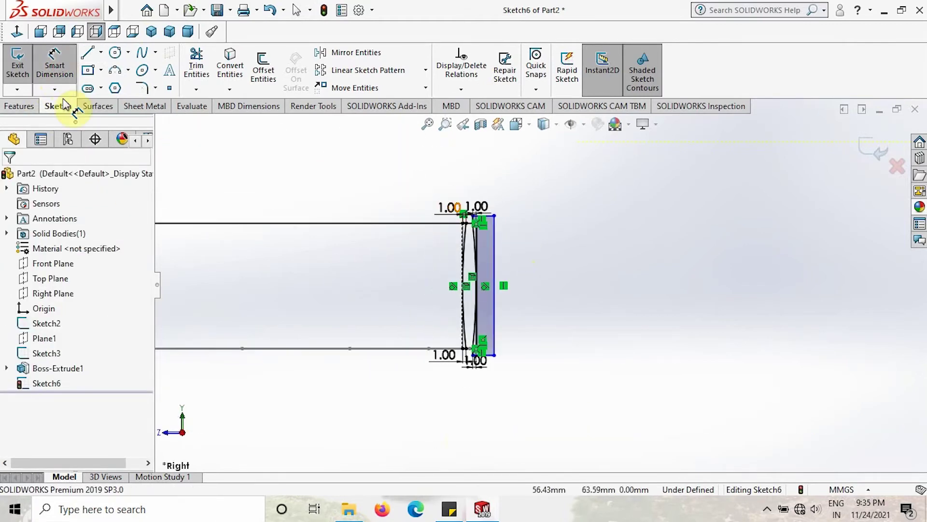
click(55, 74)
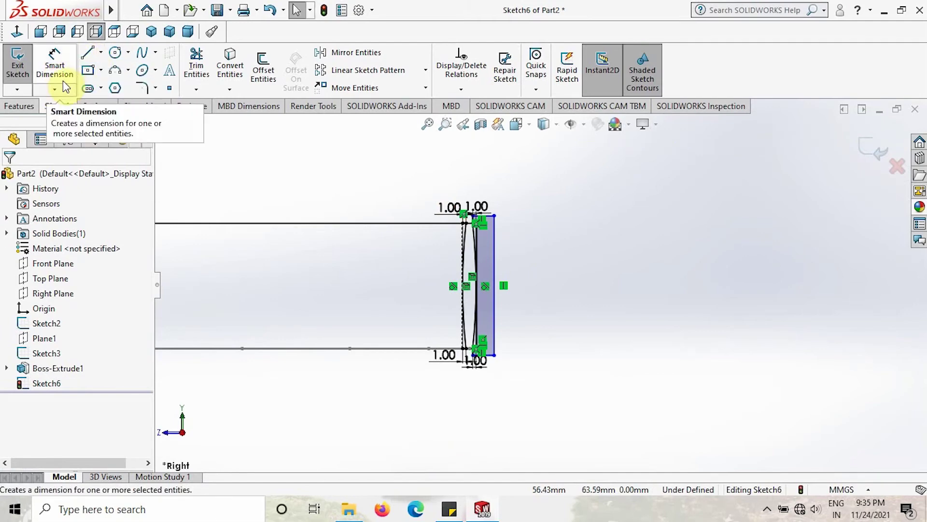
click(88, 52)
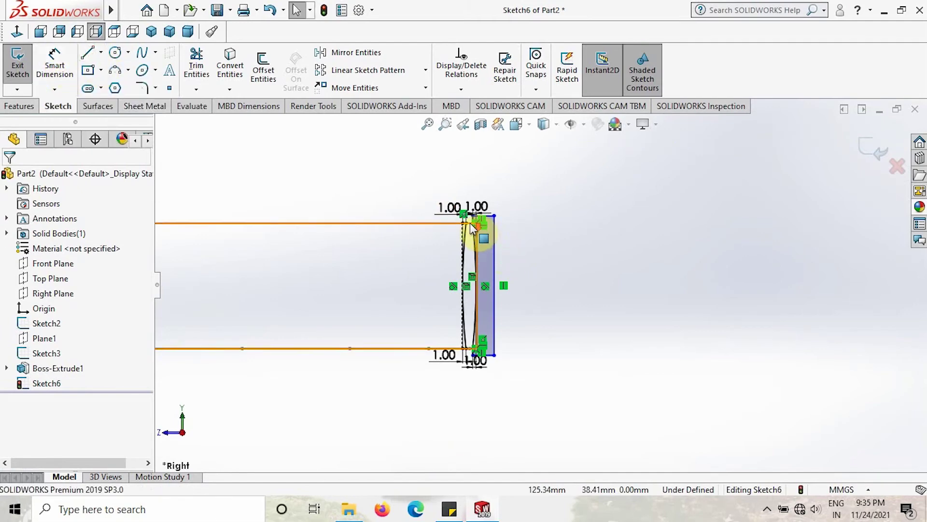
scroll(476, 230, down, 2)
click(86, 54)
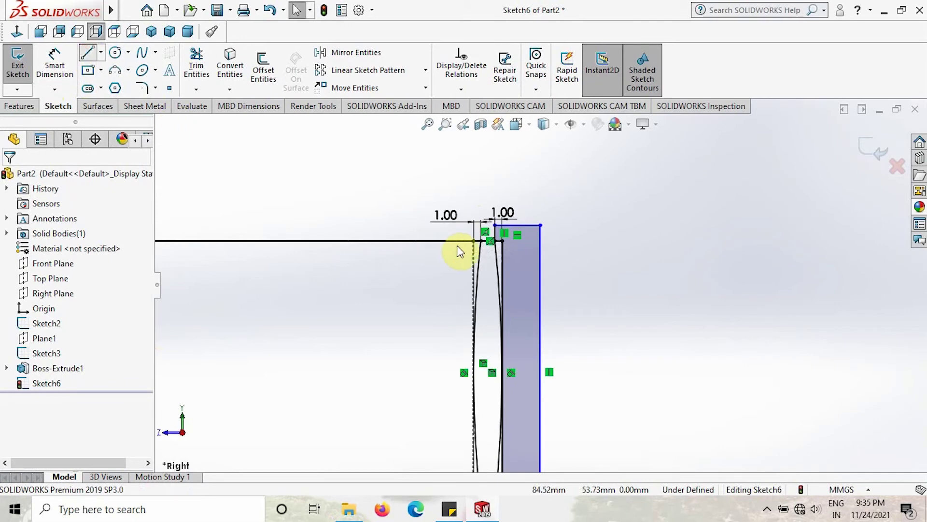
click(482, 240)
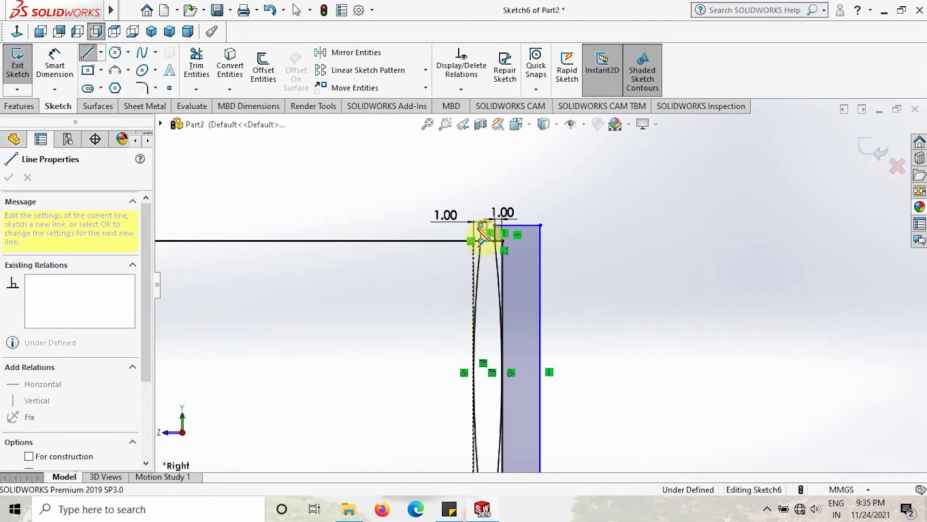
scroll(483, 235, down, 5)
scroll(481, 236, down, 2)
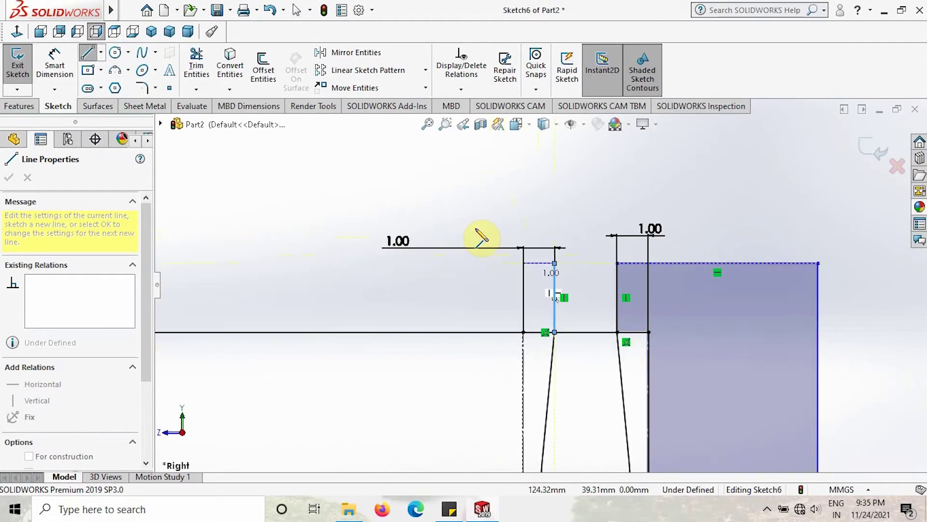
scroll(480, 237, up, 6)
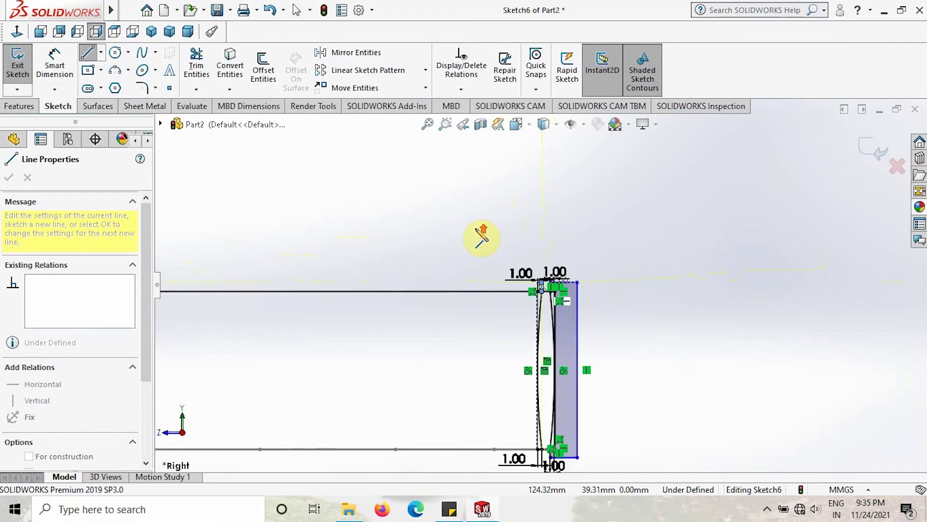
scroll(194, 289, down, 3)
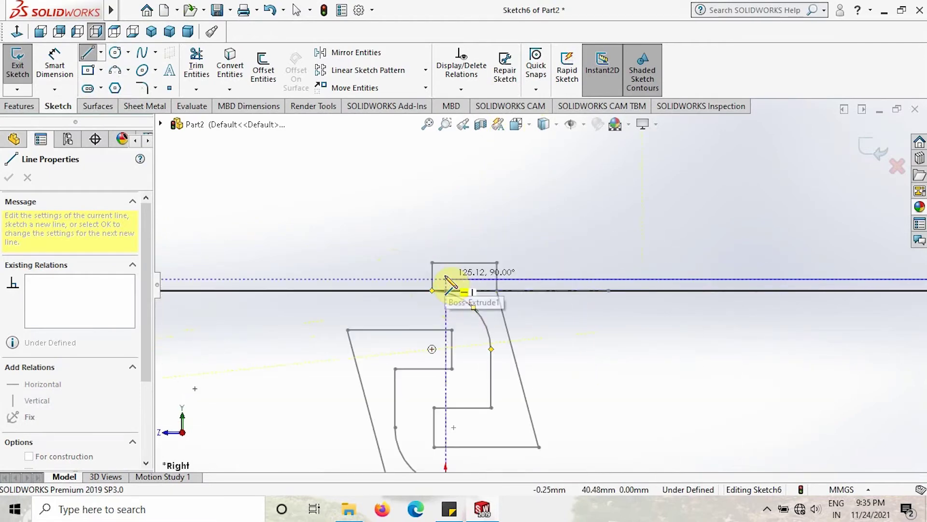
click(445, 277)
Close the inner arc's profile down the ring's axis and about 4.5 mm below the lower edge to the arc's lower endpoint, and exit the sketch
scroll(445, 277, down, 3)
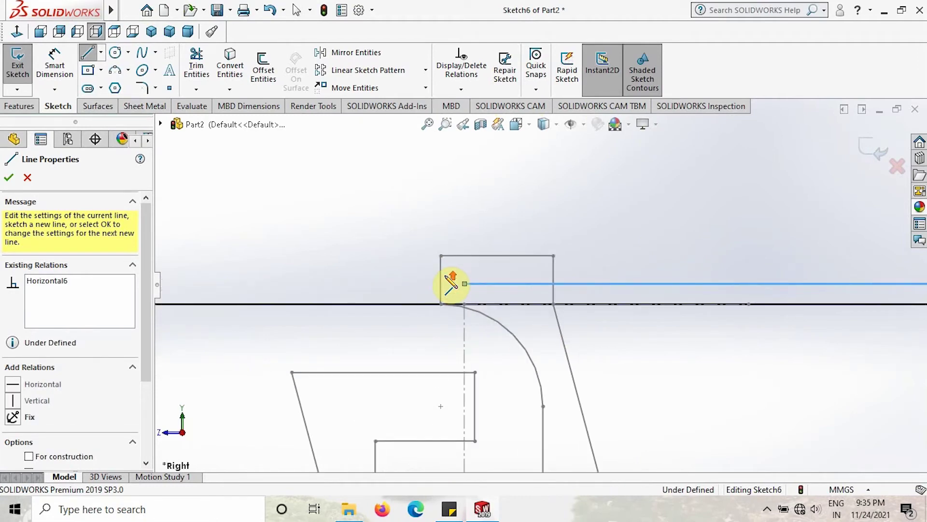
scroll(464, 287, up, 5)
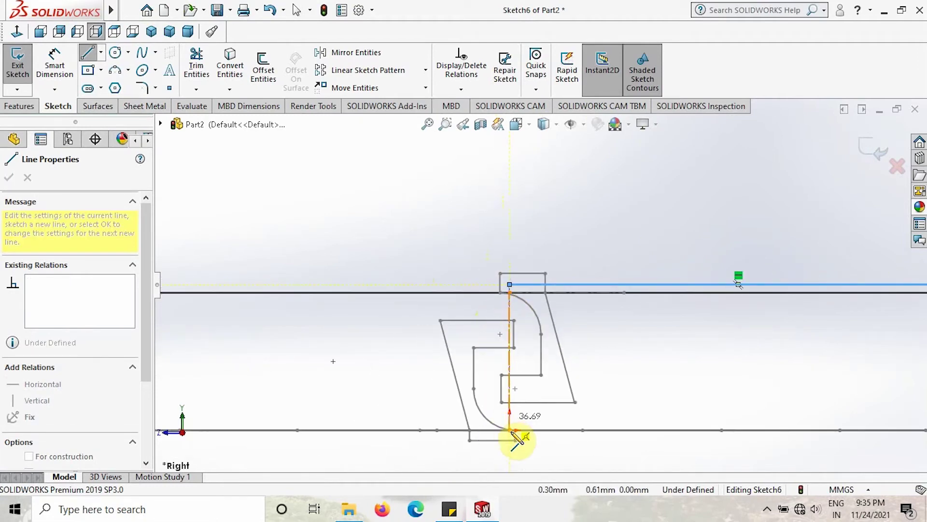
click(510, 446)
scroll(512, 451, down, 1)
scroll(516, 452, up, 6)
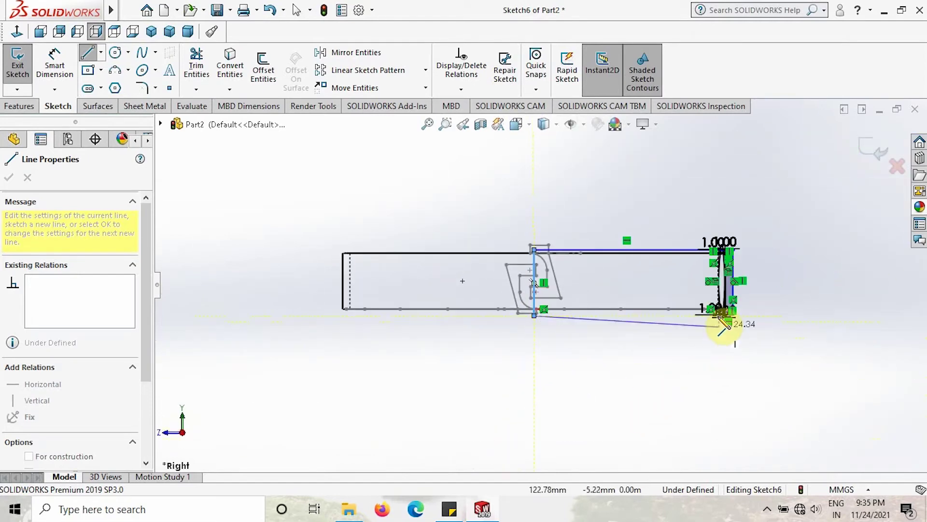
scroll(723, 325, down, 5)
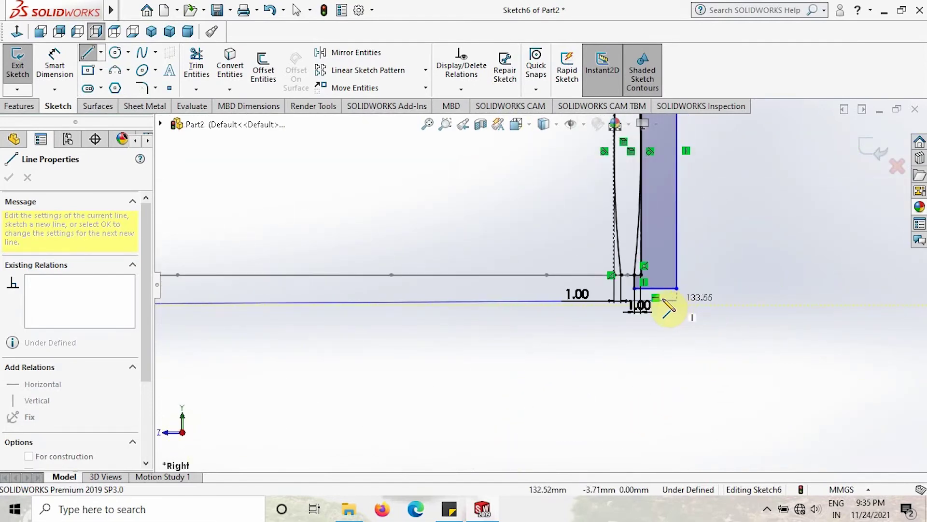
scroll(675, 309, down, 3)
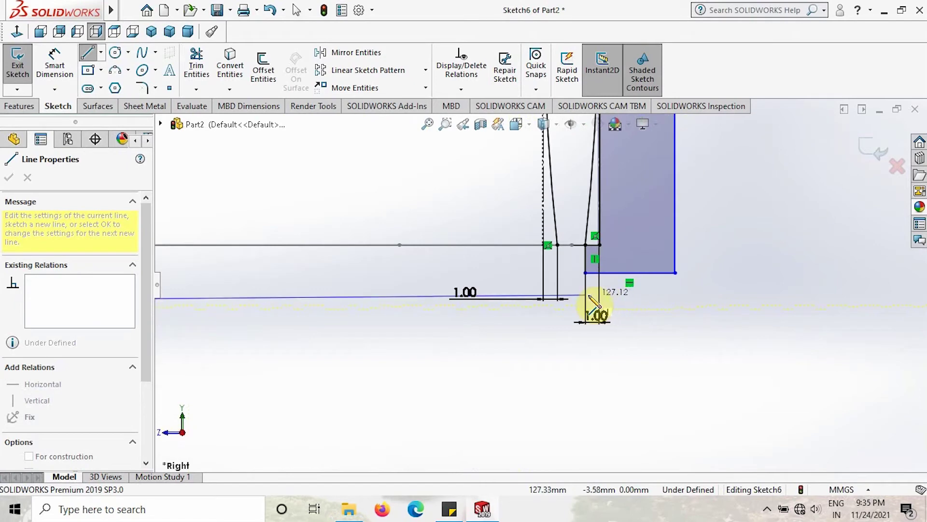
click(558, 309)
click(557, 245)
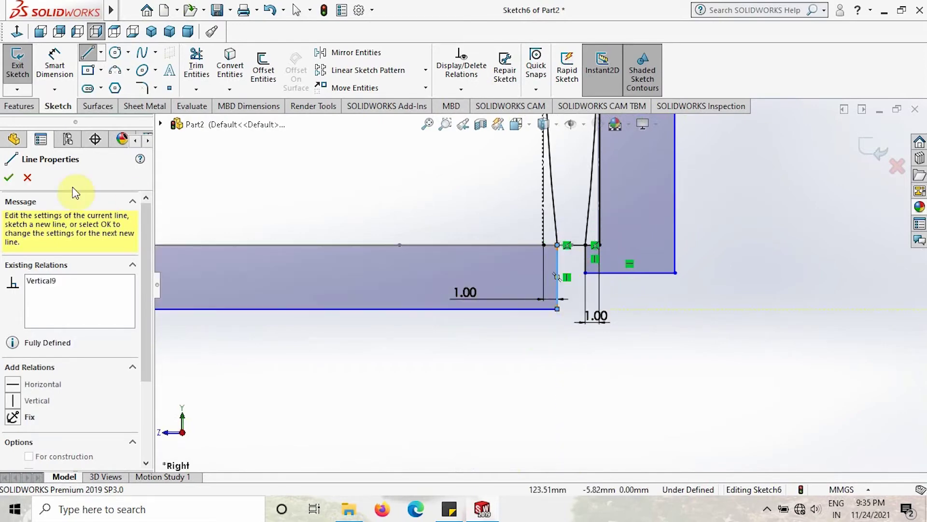
click(8, 178)
scroll(563, 305, up, 3)
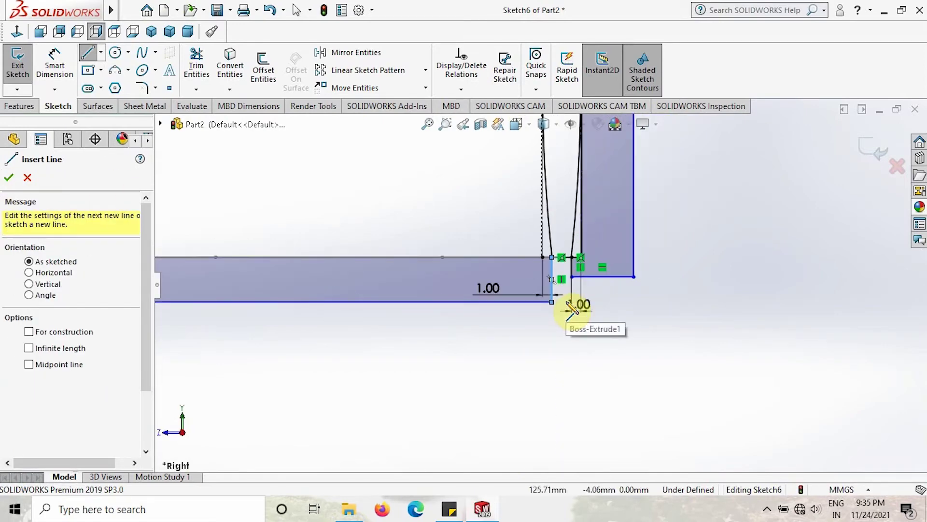
click(15, 66)
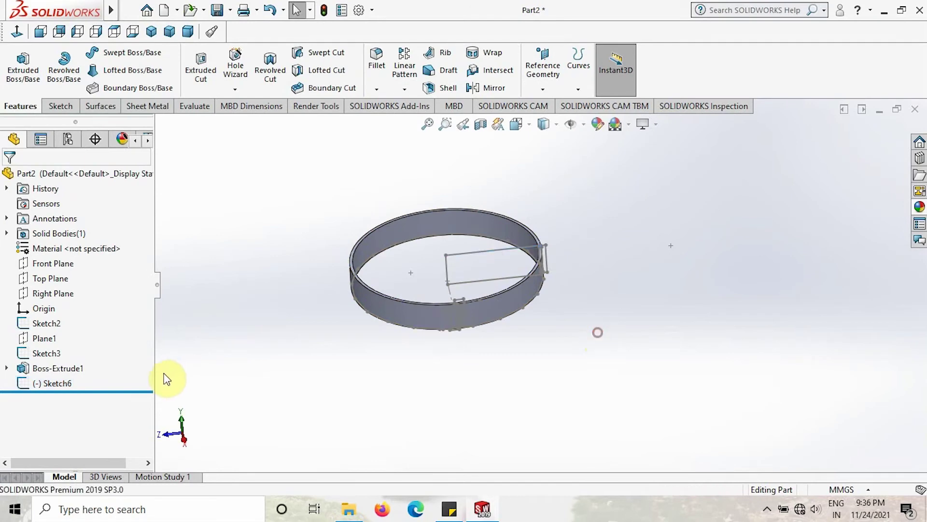
click(55, 385)
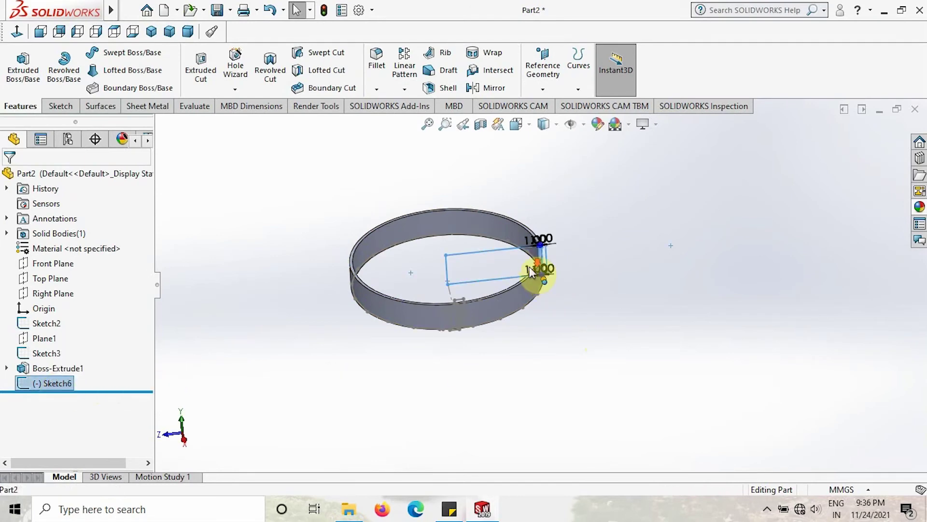
scroll(531, 272, down, 5)
click(188, 363)
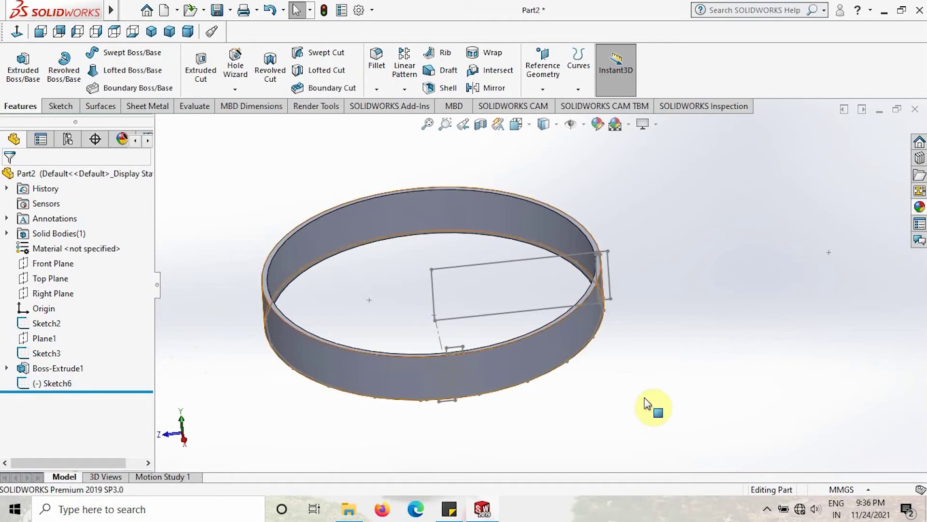
middle_drag(729, 387, 307, 386)
key(z)
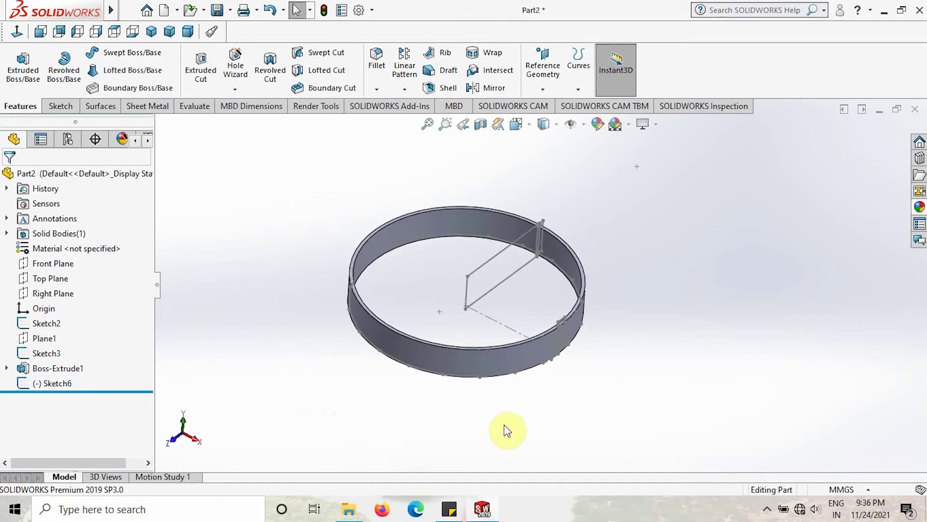
middle_drag(599, 408, 553, 401)
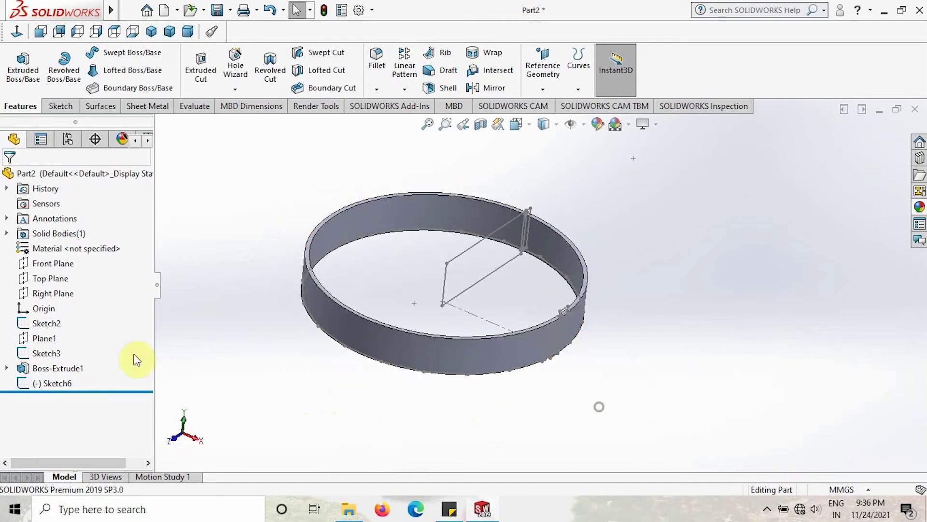
Start a Wrap of Sketch3, the S-shaped pattern, using the Deboss type and the Spline Surface method
click(47, 353)
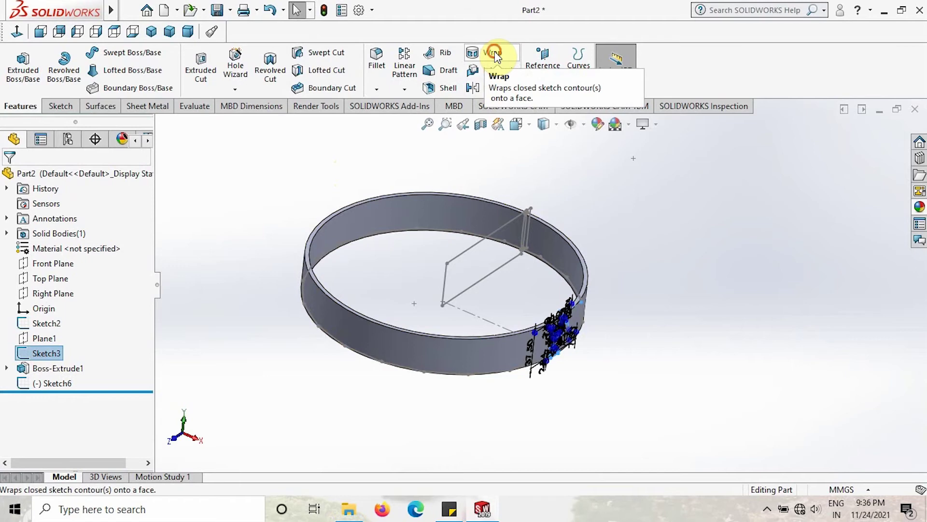
click(495, 51)
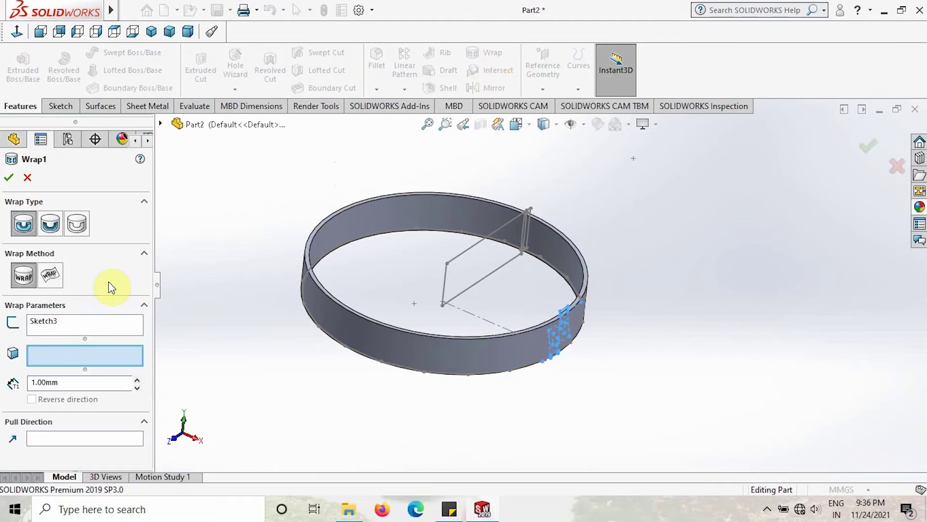
click(51, 223)
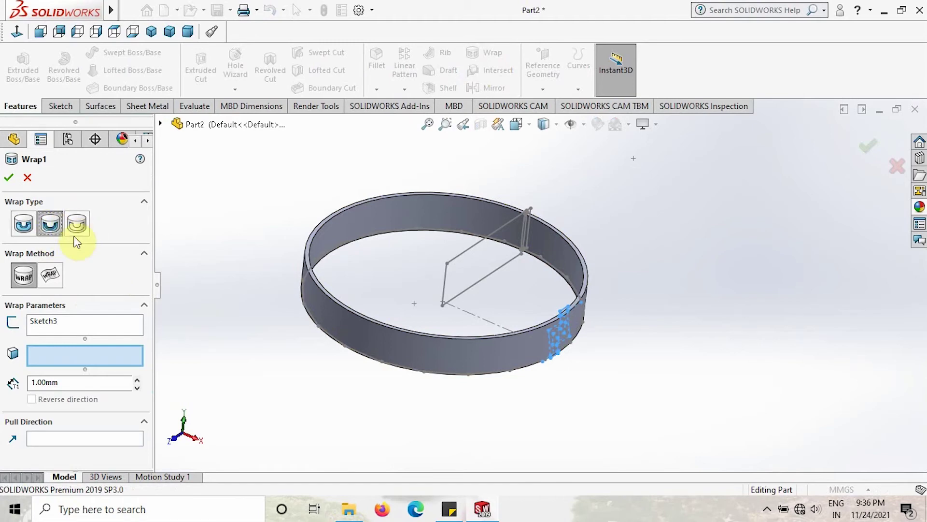
click(52, 276)
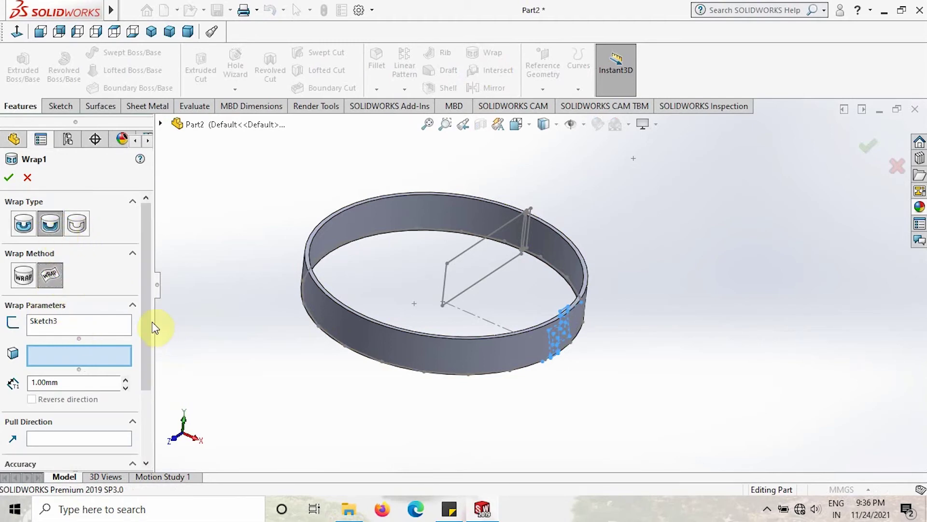
drag(147, 319, 147, 352)
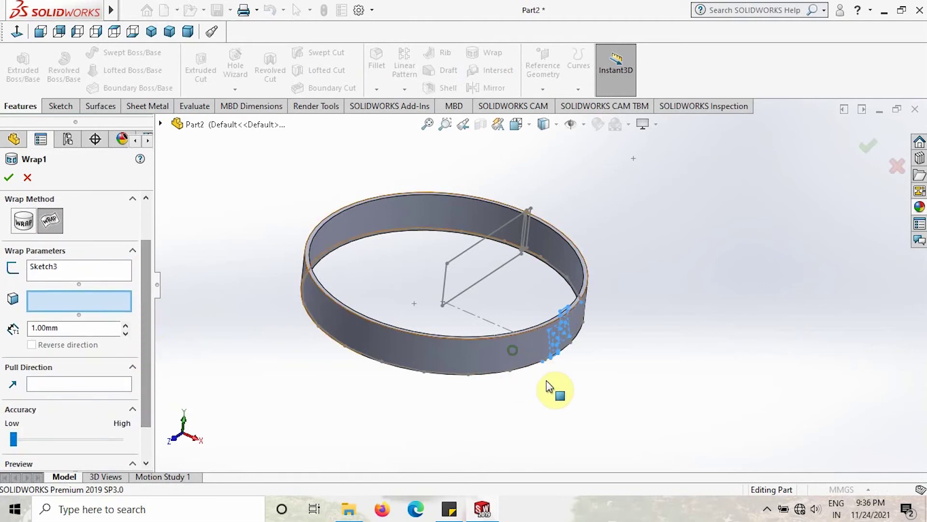
Wrap the S-shaped pattern onto the ring's inner cylindrical face at a depth of 4 mm
middle_drag(546, 381, 579, 366)
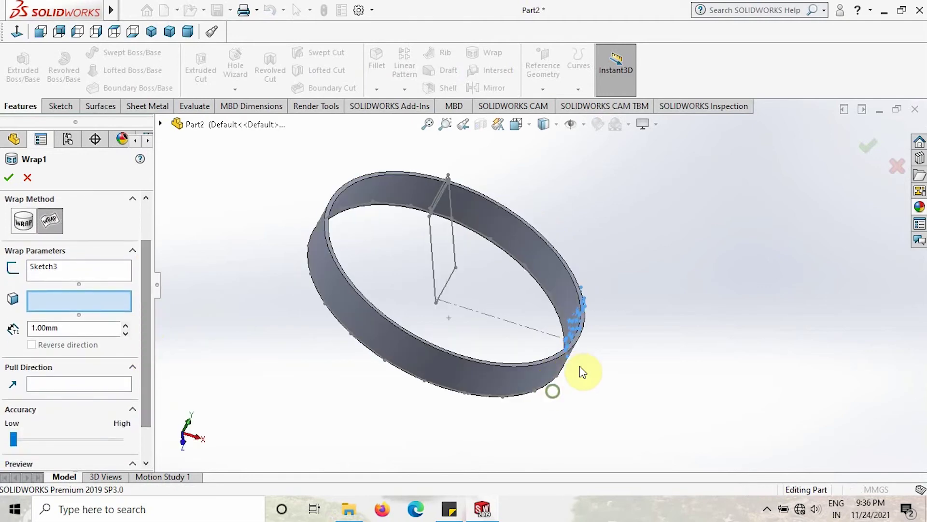
click(569, 298)
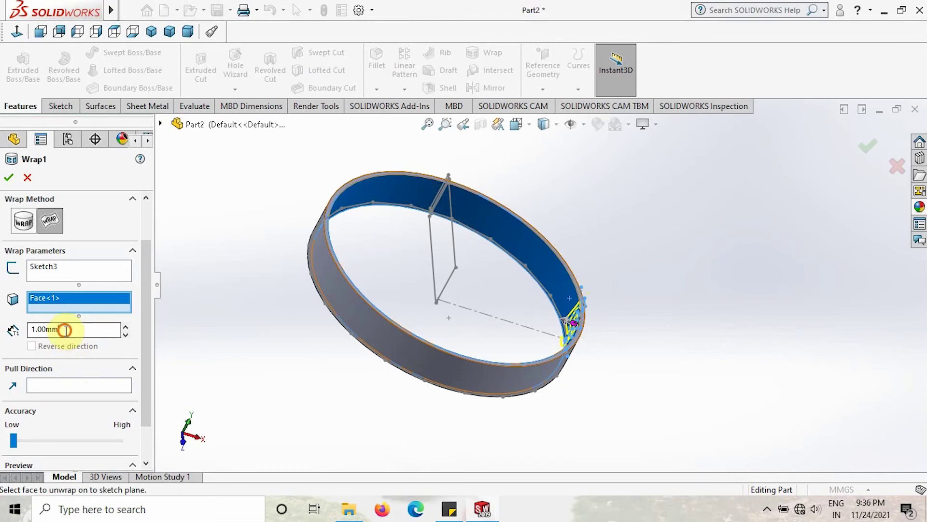
text(4)
key(Return)
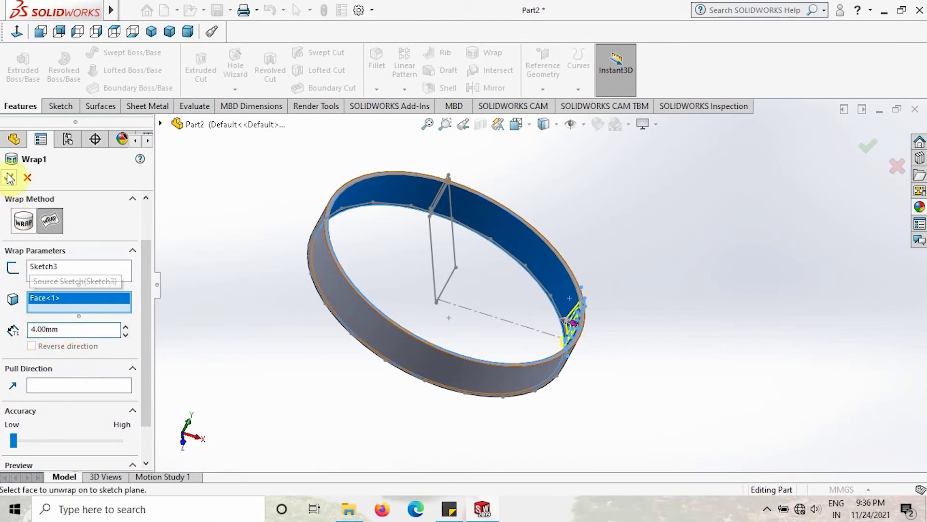
key(Return)
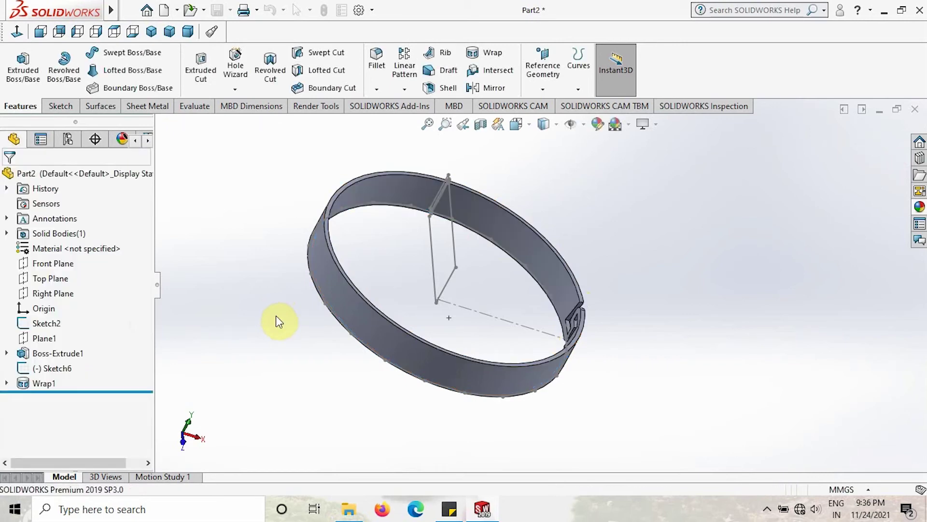
Start a constant-size fillet and select the four outer corner edges of the S-shaped cut
middle_drag(326, 390, 429, 414)
scroll(430, 320, down, 5)
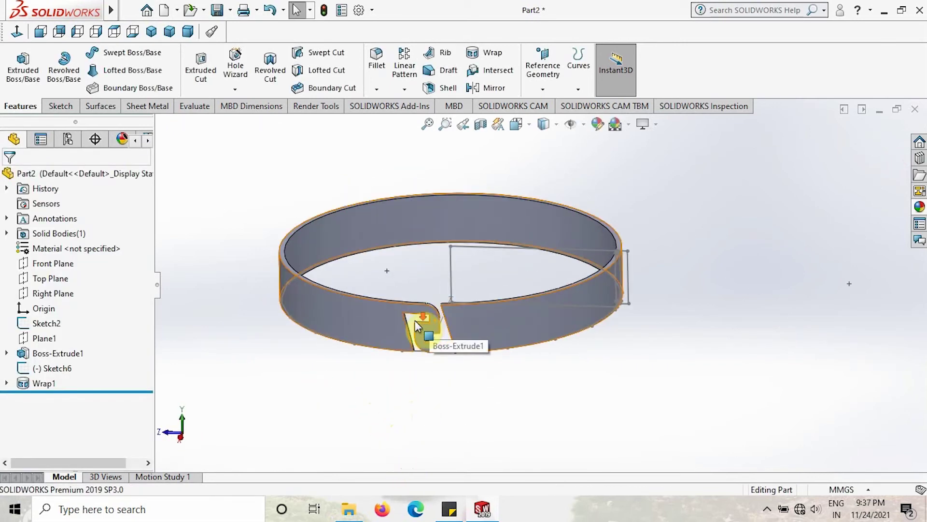
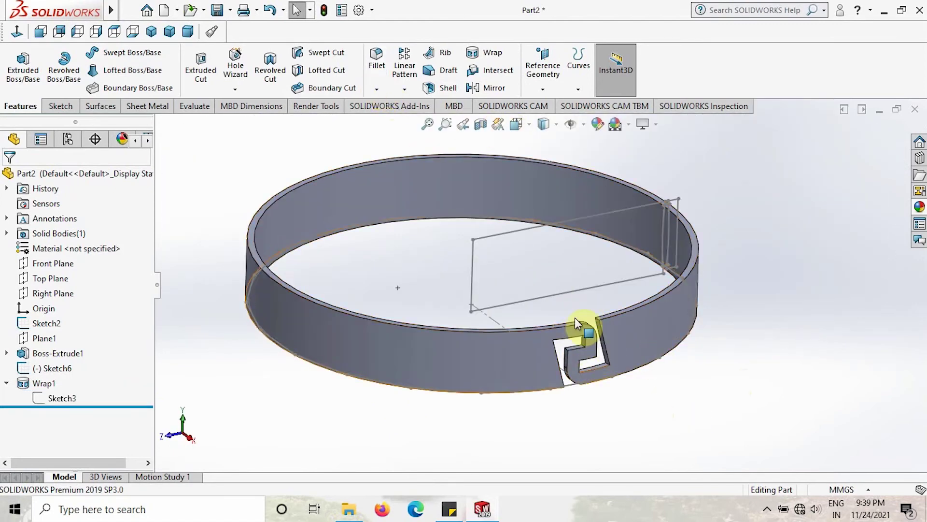
click(377, 67)
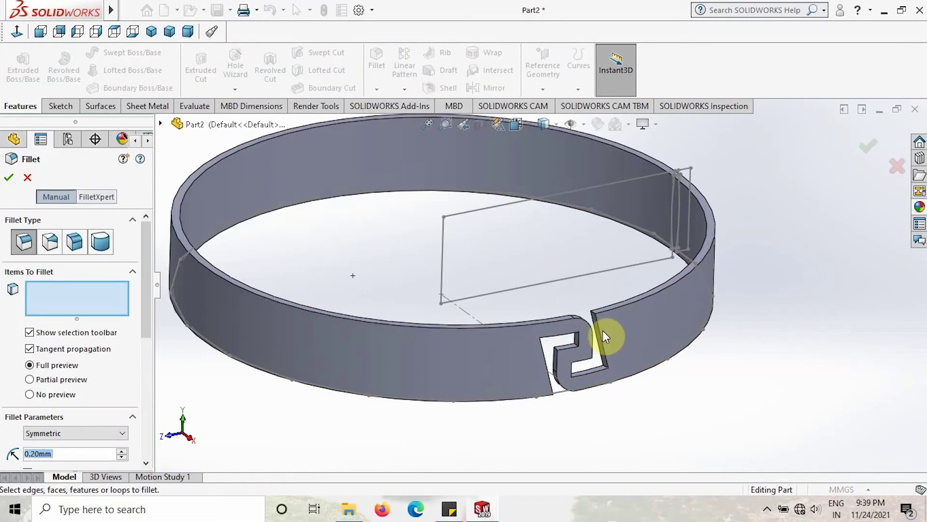
scroll(602, 326, down, 3)
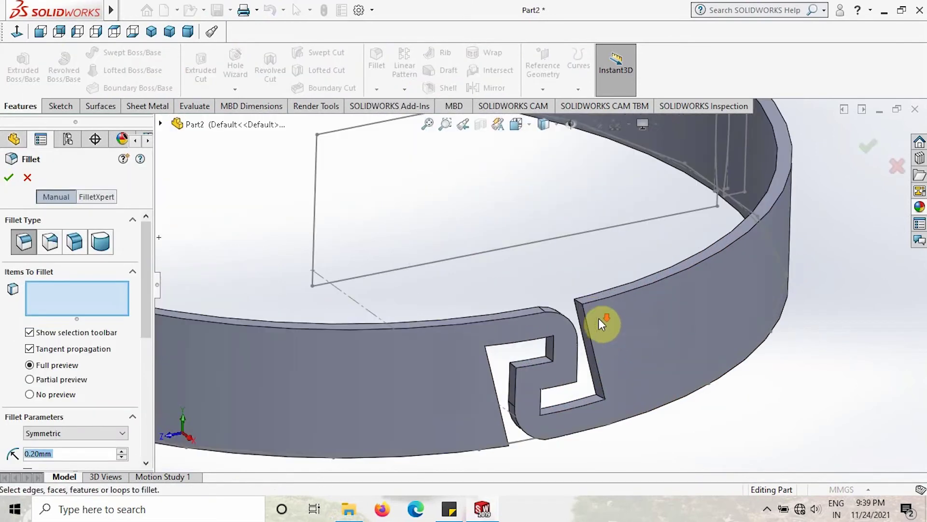
click(578, 300)
click(514, 368)
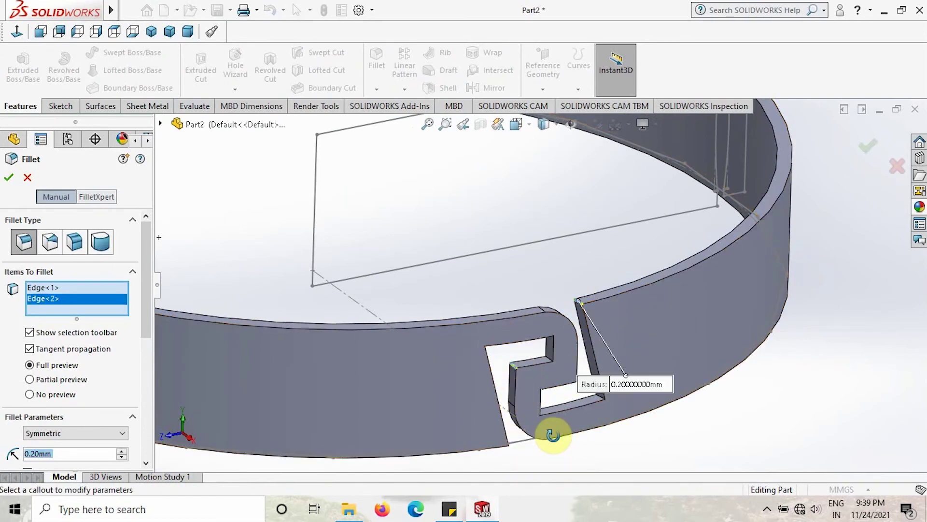
middle_drag(497, 425, 560, 380)
scroll(569, 406, down, 3)
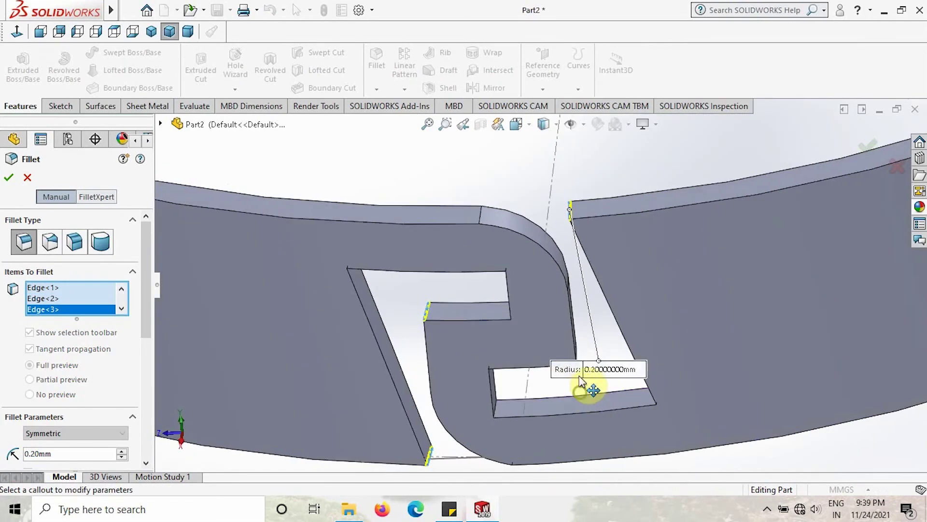
middle_drag(596, 361, 579, 362)
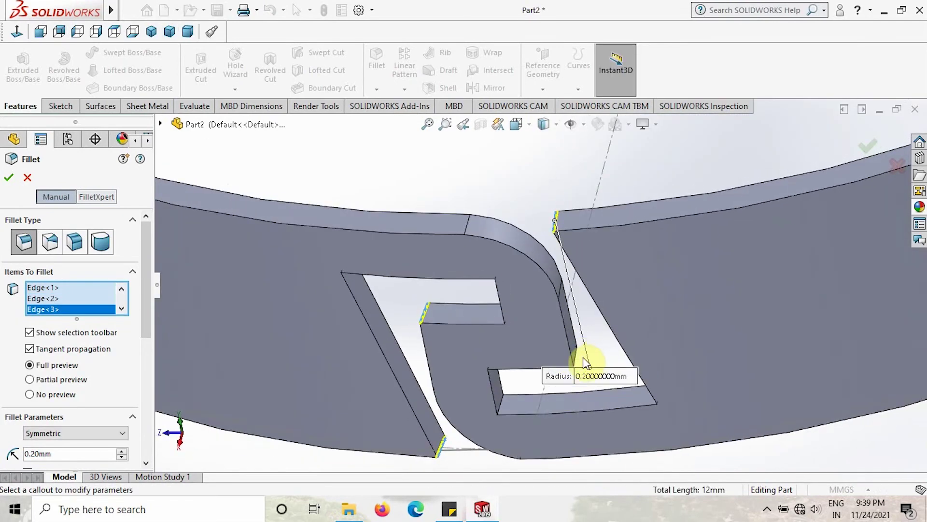
click(579, 361)
scroll(574, 348, up, 5)
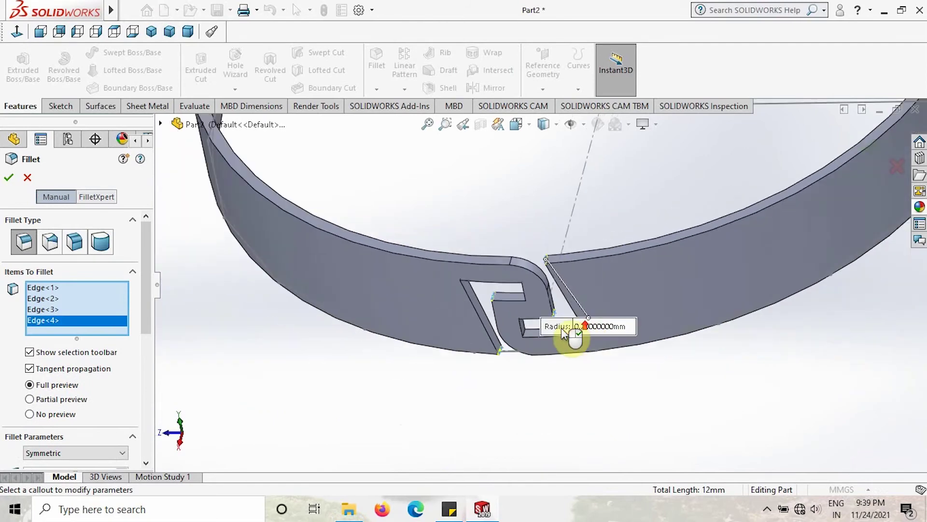
Set the fillet radius to 11.25 mm and apply it to the four outer corner edges
drag(146, 315, 148, 395)
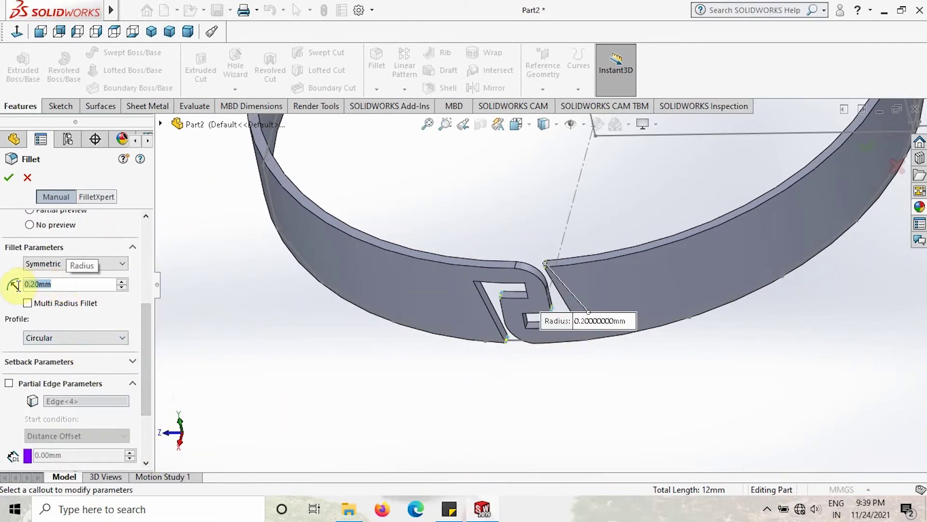
text(11.25)
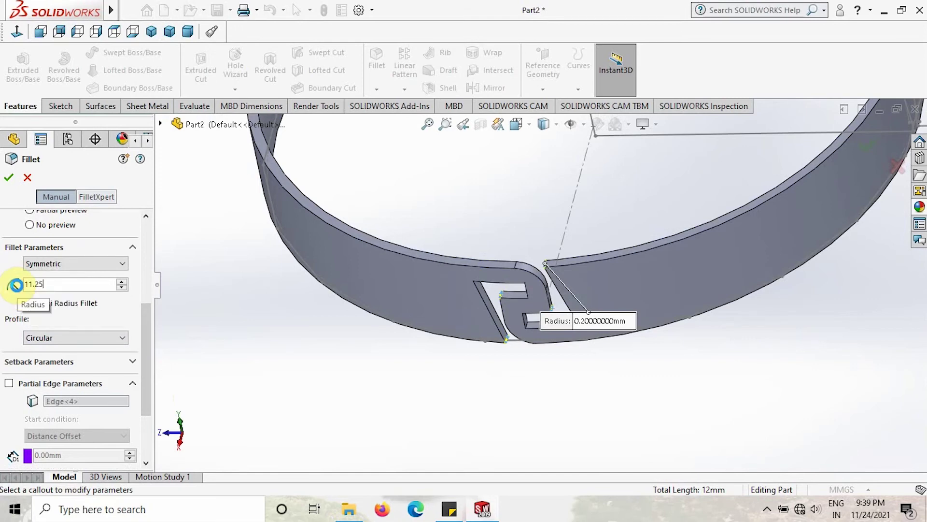
click(9, 178)
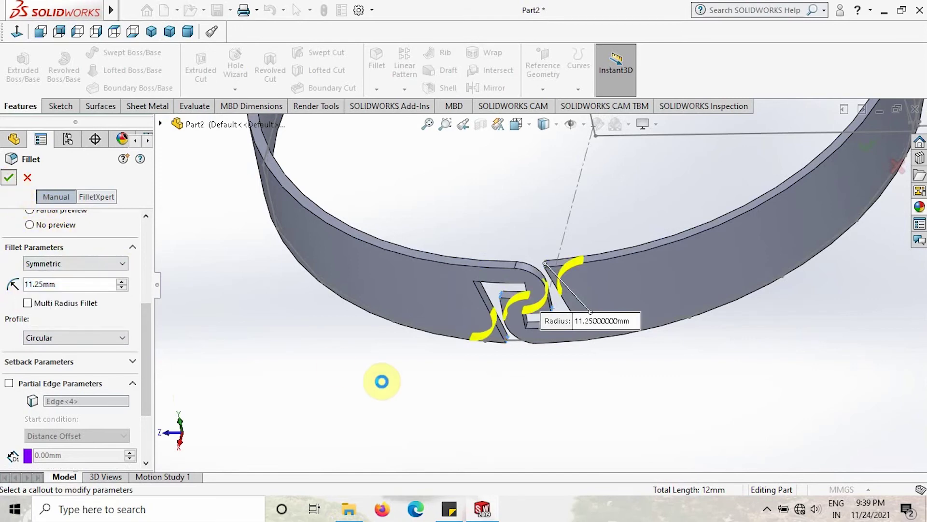
Start a second fillet on one inner corner edge of the upper S opening and try to set a 3.75 mm radius
middle_drag(418, 398, 446, 371)
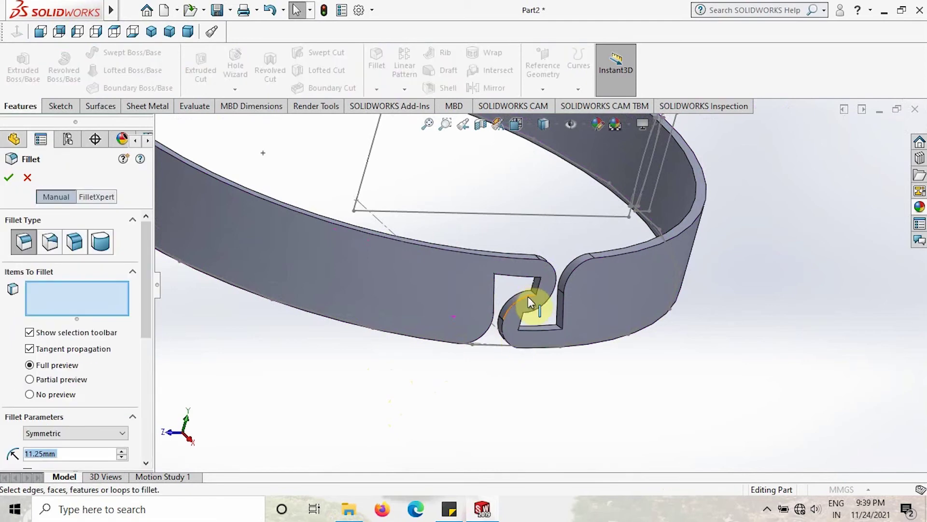
middle_drag(554, 284, 554, 317)
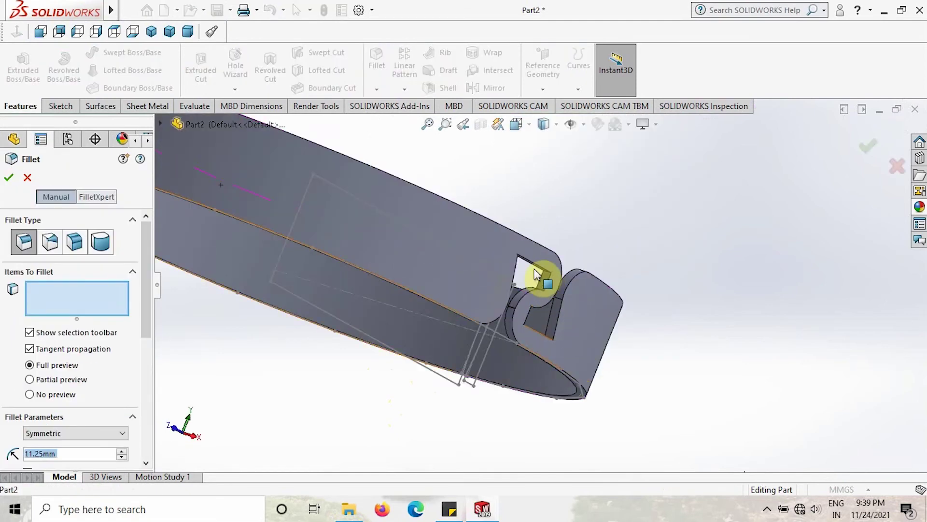
scroll(544, 276, down, 5)
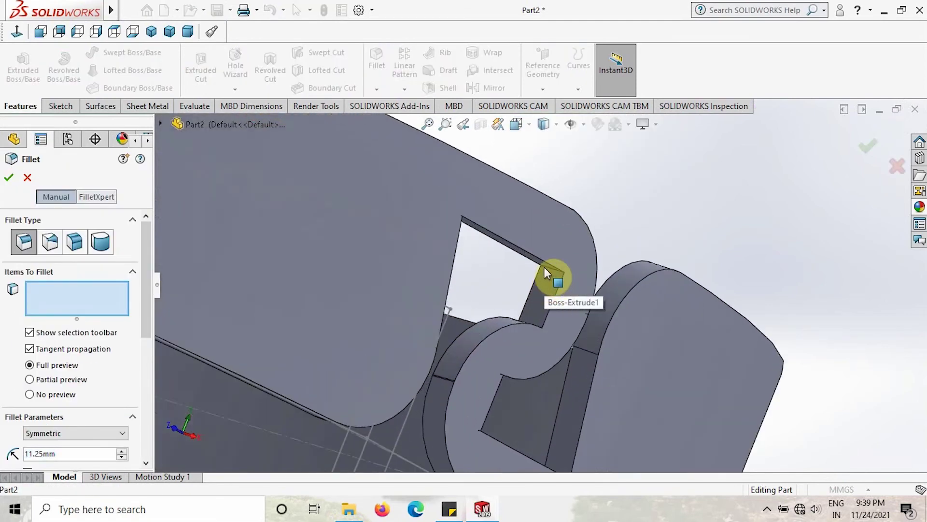
click(545, 268)
text(3.)
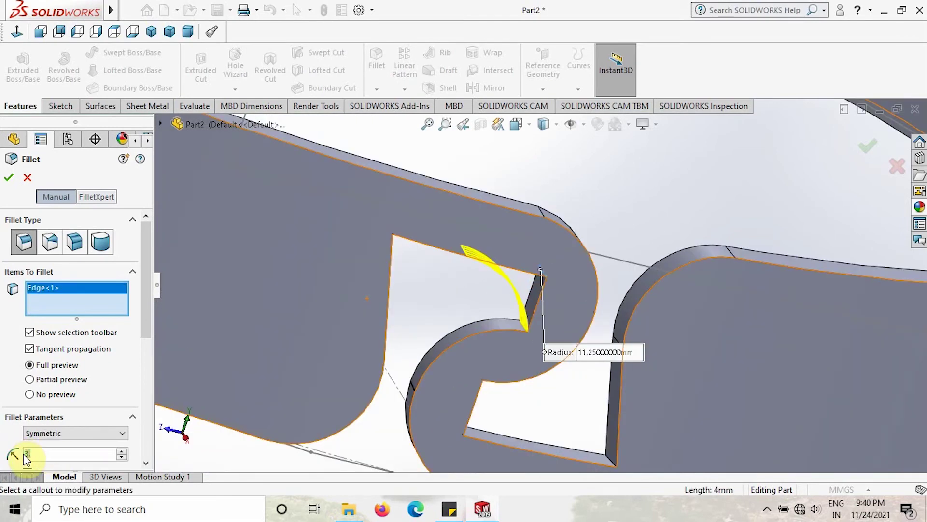
text(3.75)
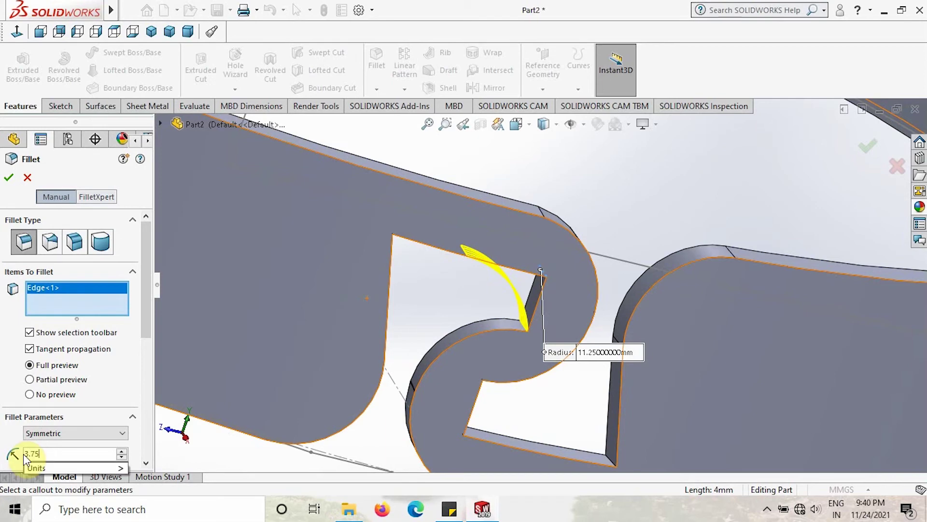
click(55, 298)
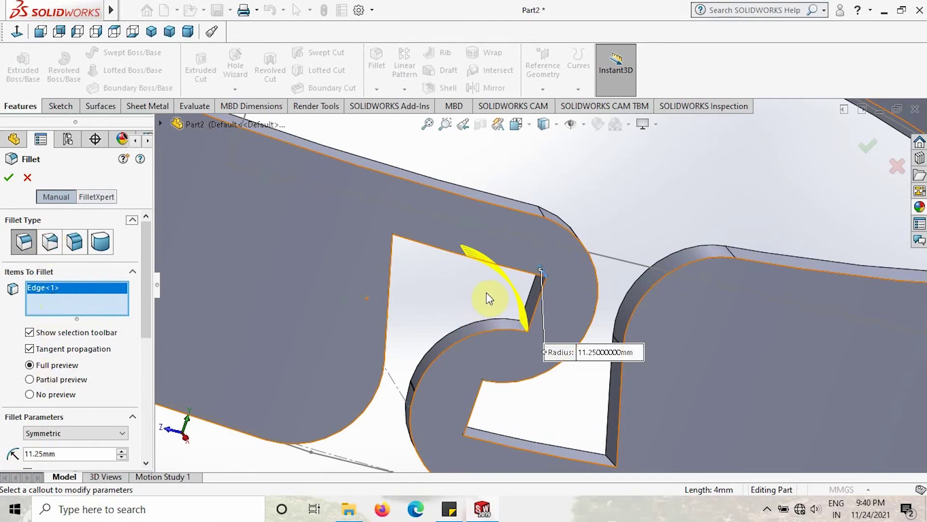
Add the opposite corner edge of the upper S opening to the fillet and set the radius to 3.75 mm
middle_click(464, 288)
middle_click(465, 289)
middle_drag(562, 374, 480, 310)
scroll(381, 296, down, 5)
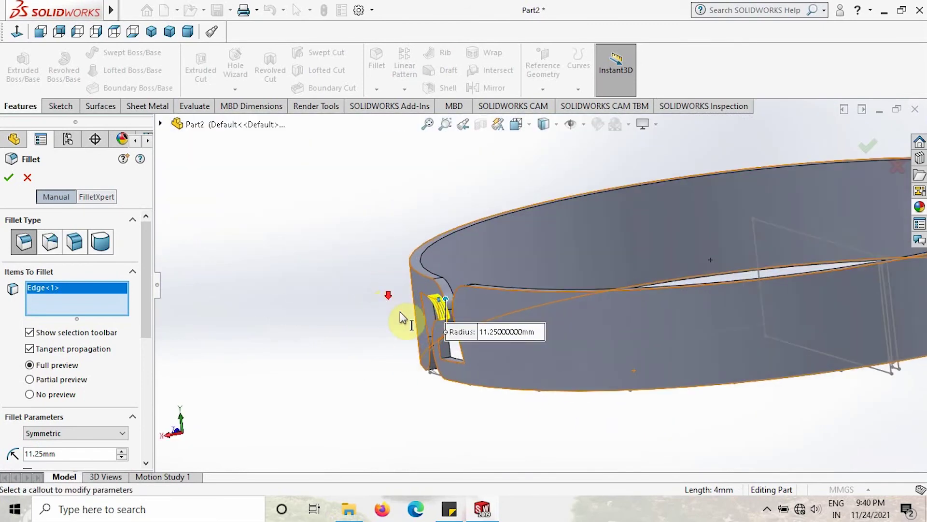
middle_drag(433, 364, 449, 303)
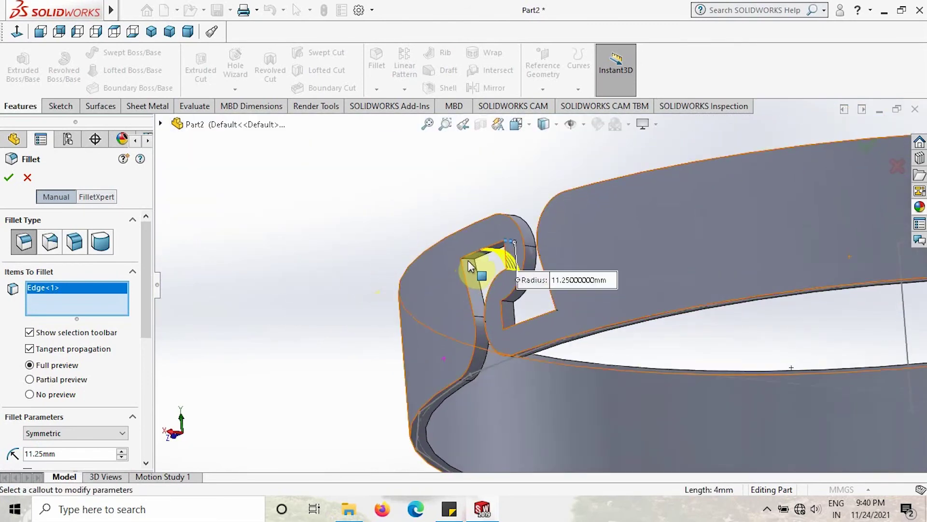
click(495, 265)
click(472, 261)
middle_drag(489, 278, 502, 268)
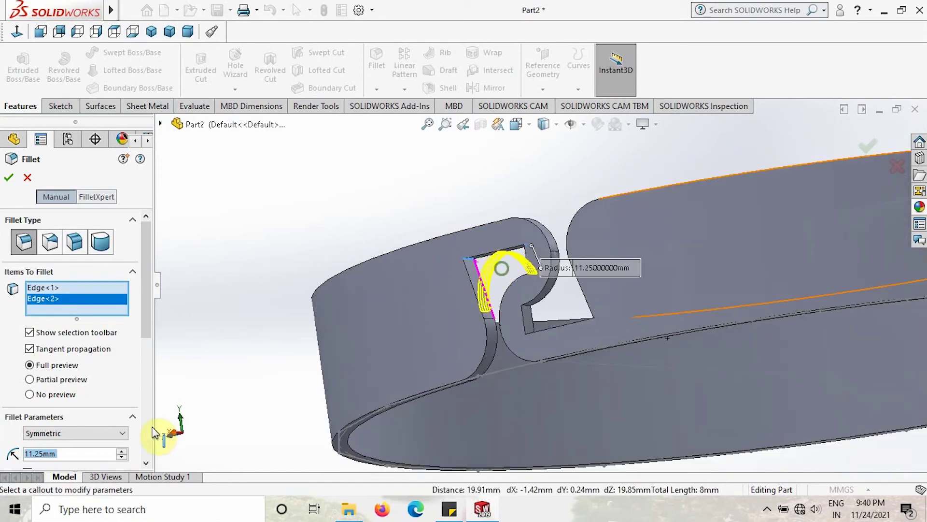
click(61, 454)
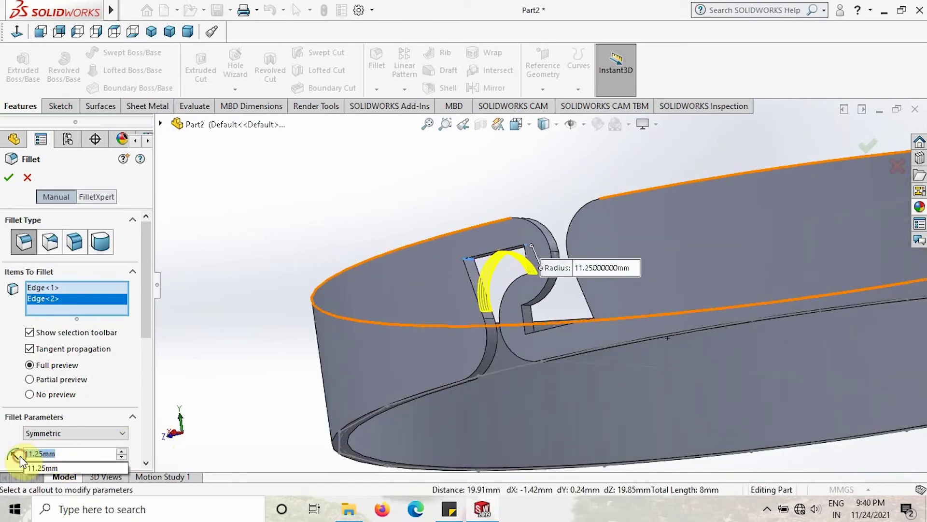
text(3.75)
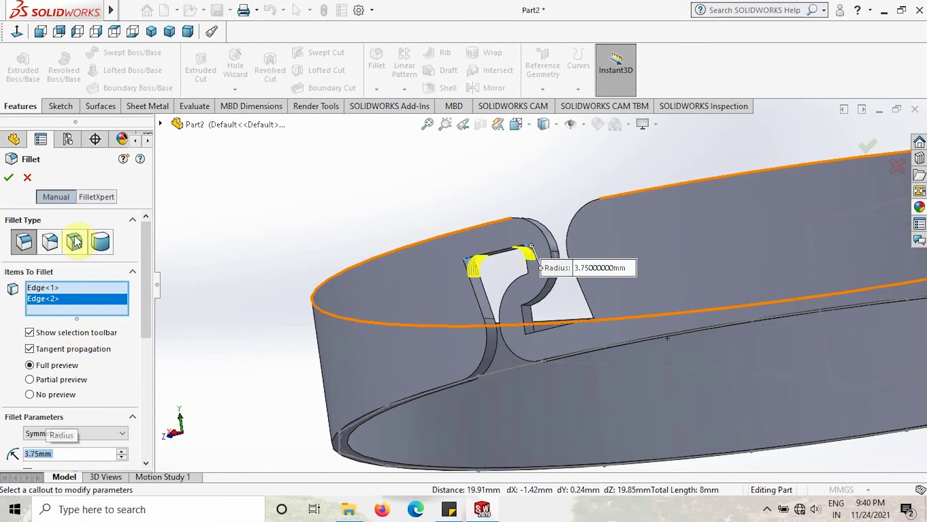
Add the upper opening's edge at the S bend and the lower opening's far corner edge to the fillet selection
middle_drag(503, 305, 535, 275)
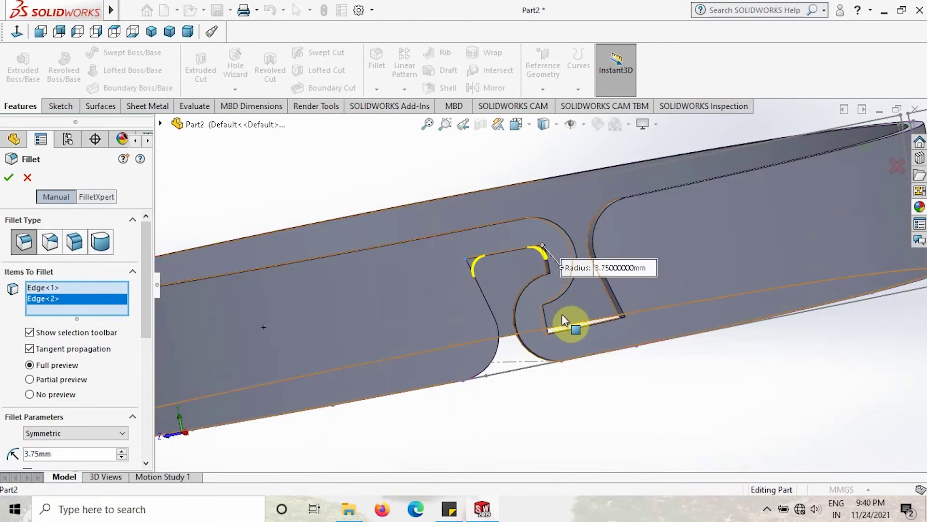
middle_drag(561, 314, 560, 305)
scroll(567, 310, up, 5)
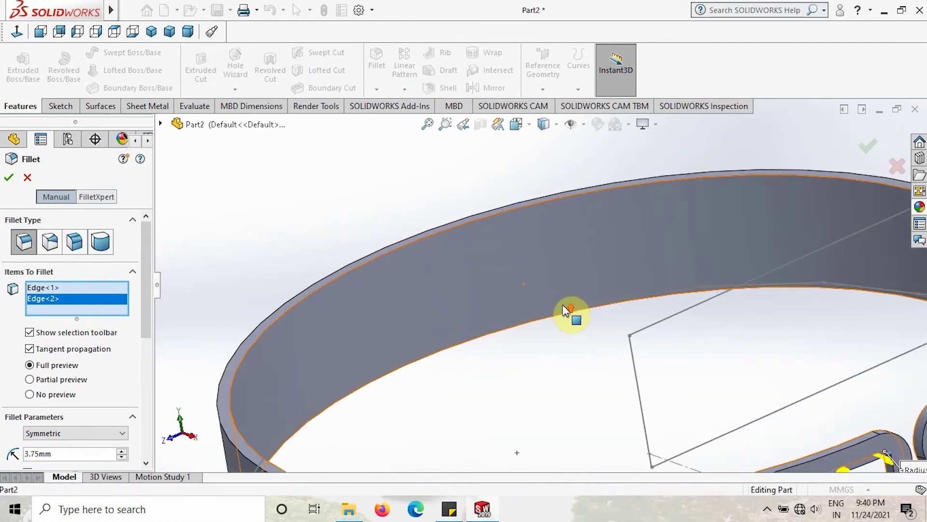
scroll(734, 386, down, 4)
scroll(715, 384, down, 3)
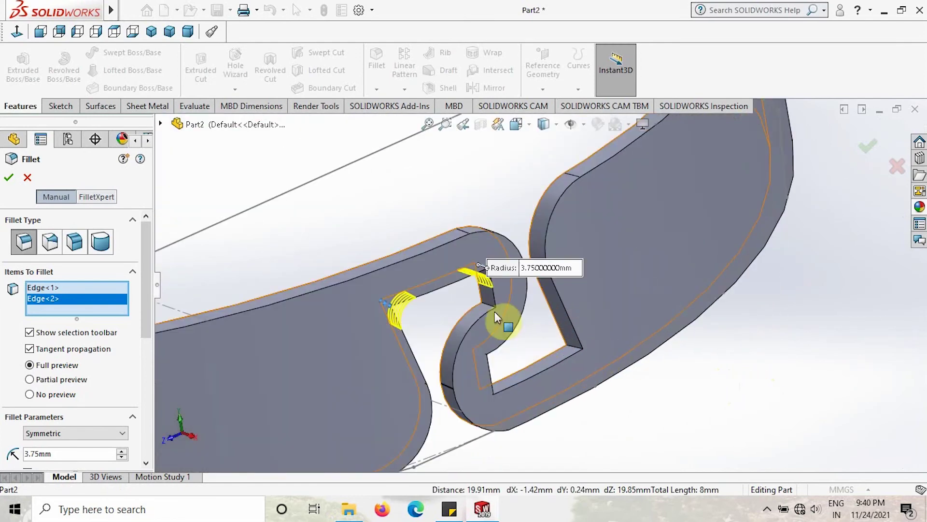
click(583, 355)
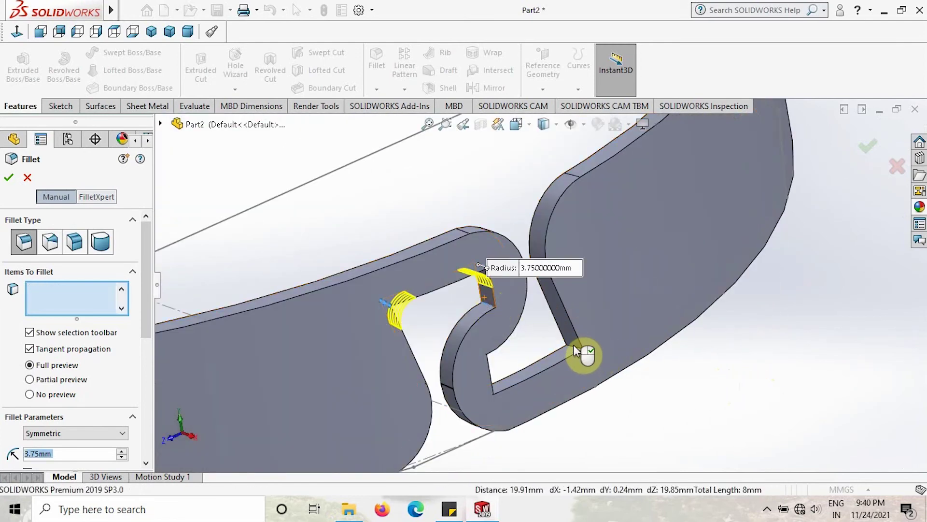
click(574, 351)
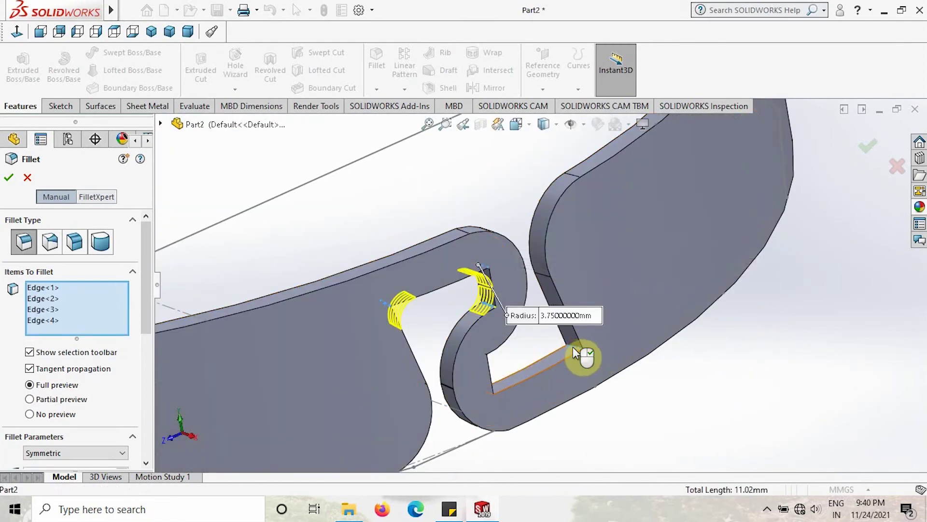
Add the two remaining edges of the lower opening and apply the 3.75 mm fillet to all six inner edges
scroll(595, 404, up, 2)
middle_drag(534, 400, 507, 337)
scroll(512, 326, down, 3)
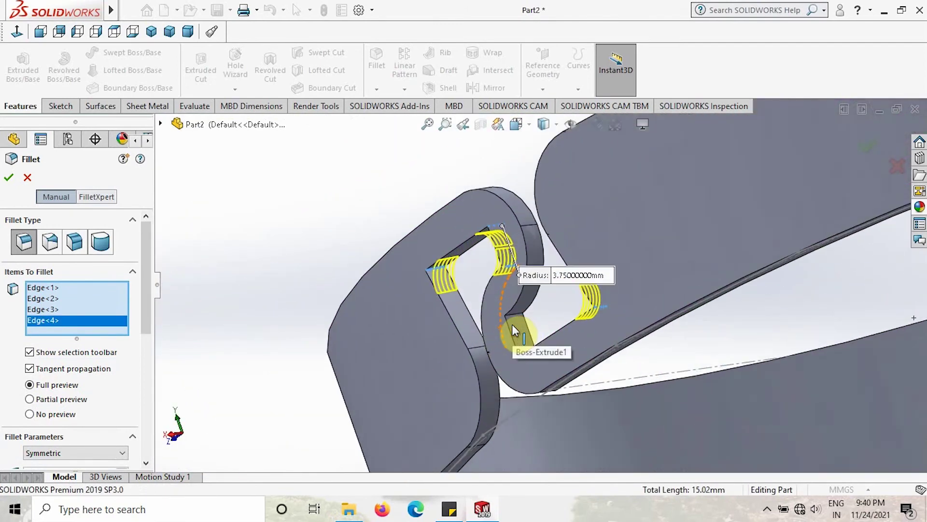
click(556, 307)
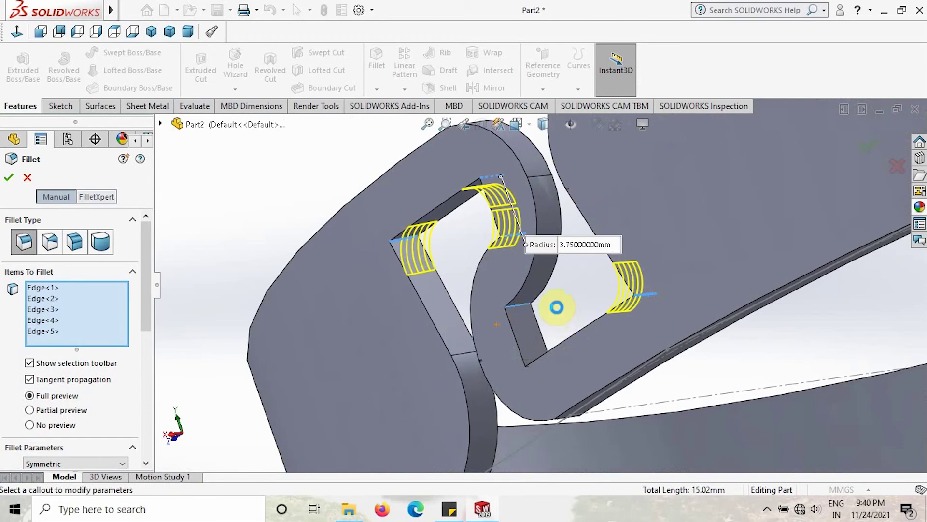
middle_drag(555, 296, 544, 356)
click(544, 357)
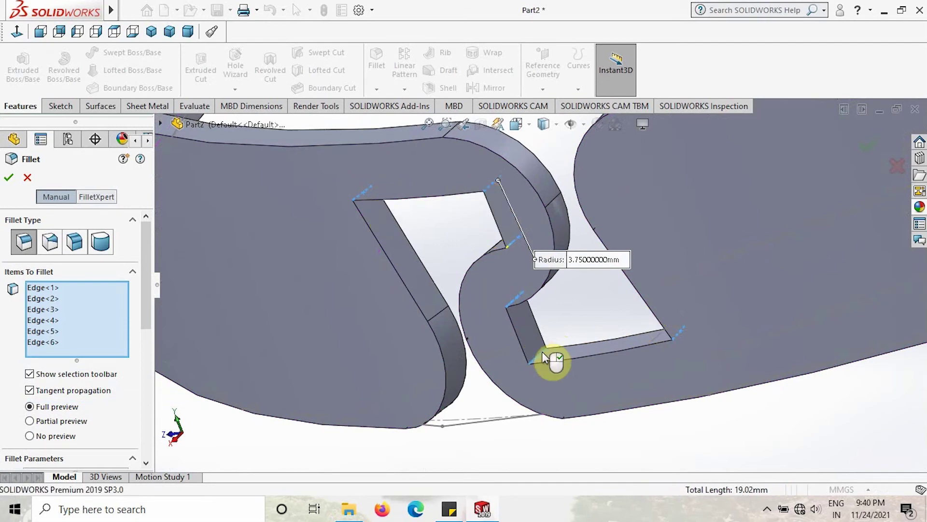
click(9, 178)
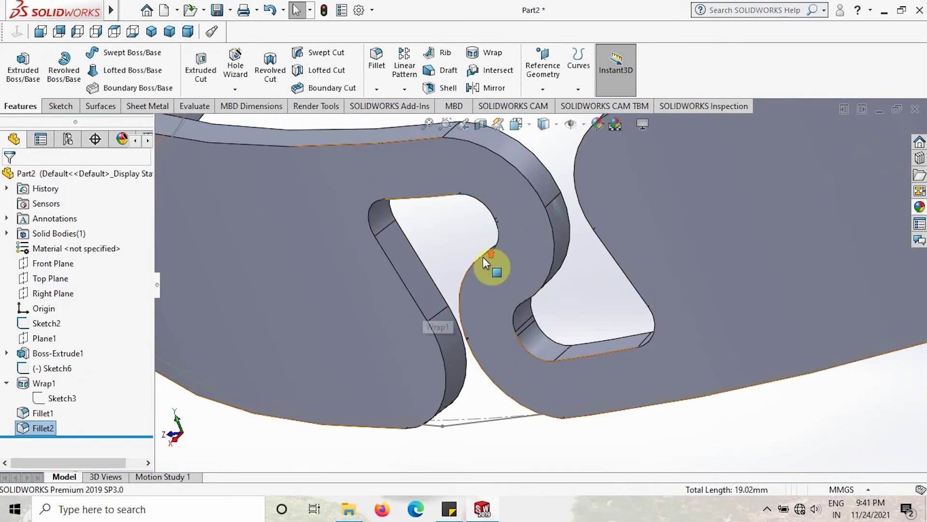
scroll(483, 257, up, 10)
middle_drag(563, 356, 576, 265)
click(575, 265)
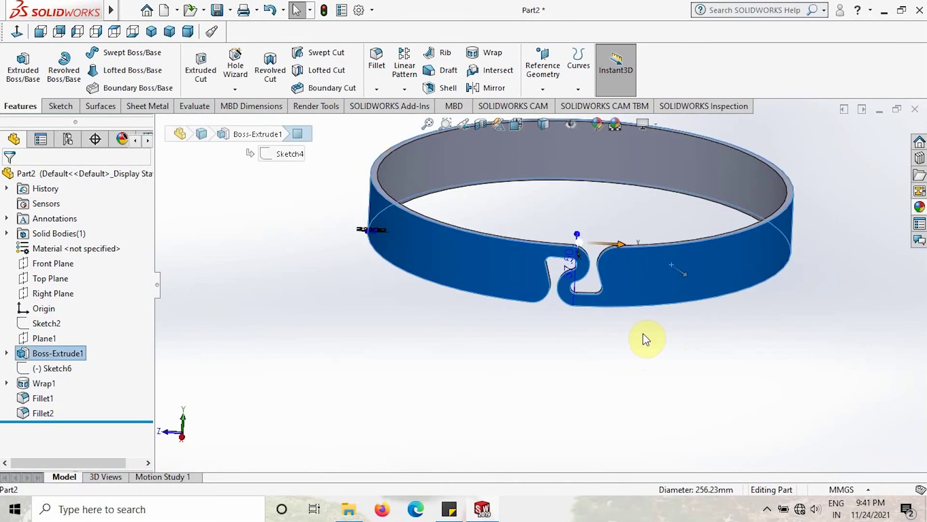
click(646, 340)
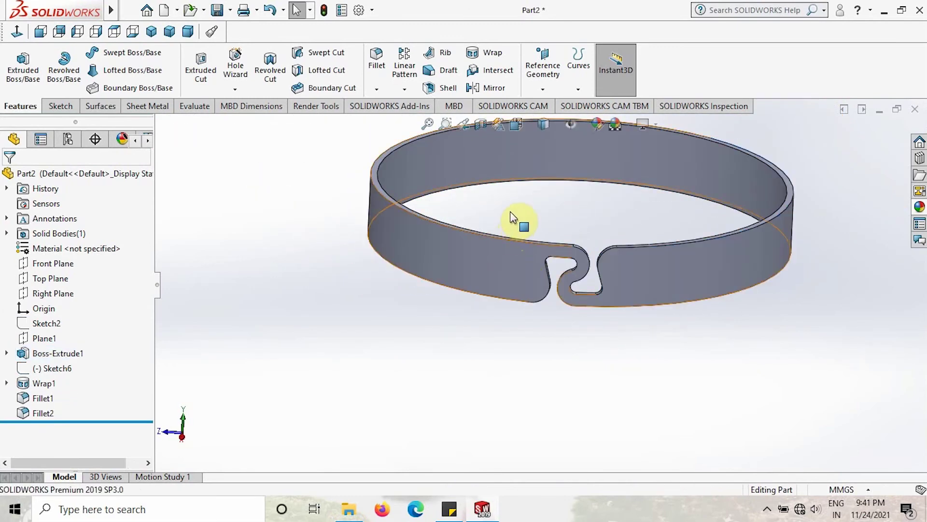
drag(510, 211, 635, 346)
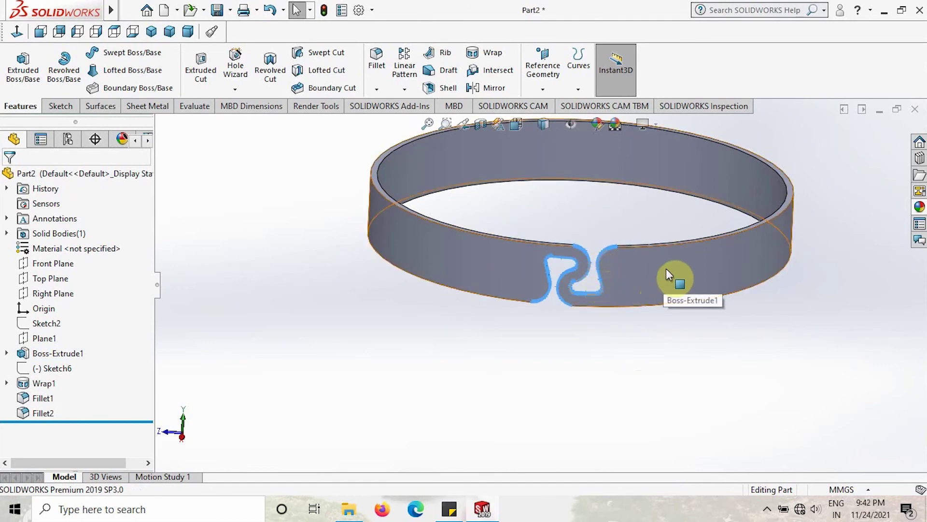
click(632, 337)
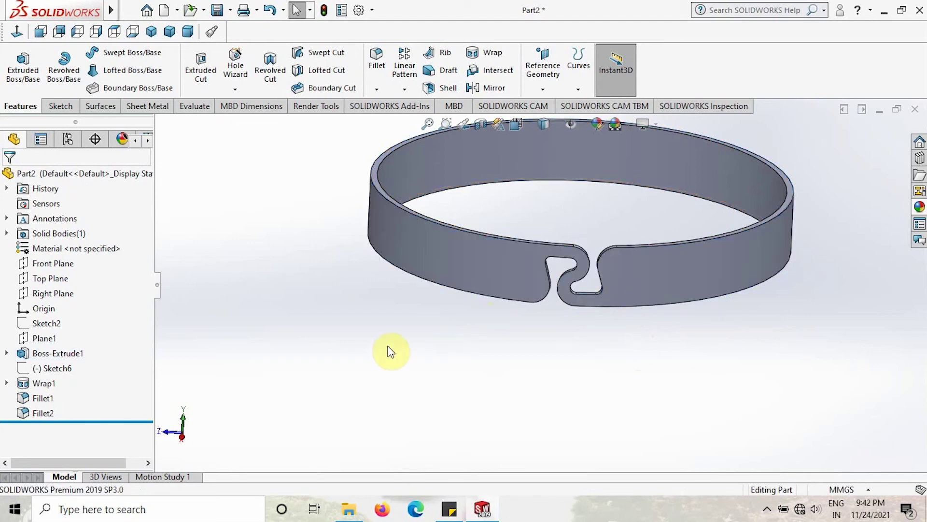
Start a circular pattern about the ring's inner cylindrical face with 20 equally spaced instances over 360 degrees
click(405, 89)
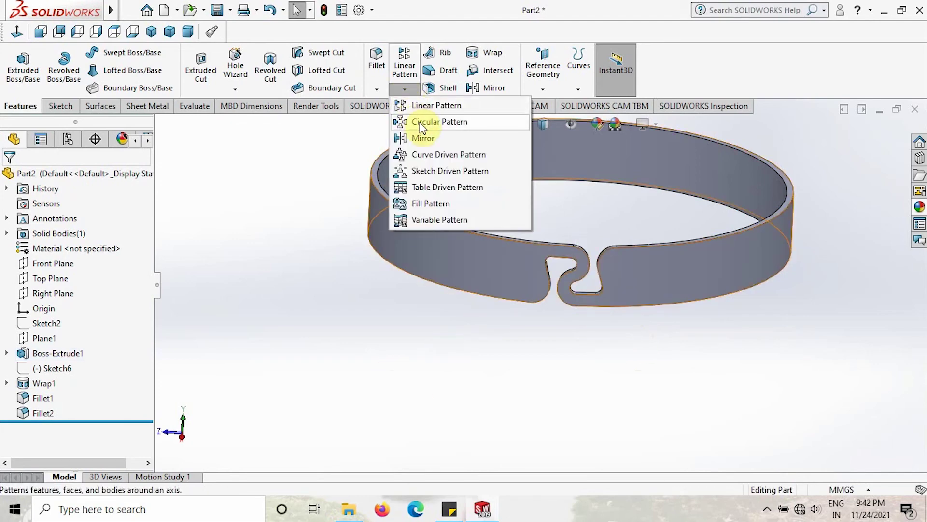
click(421, 125)
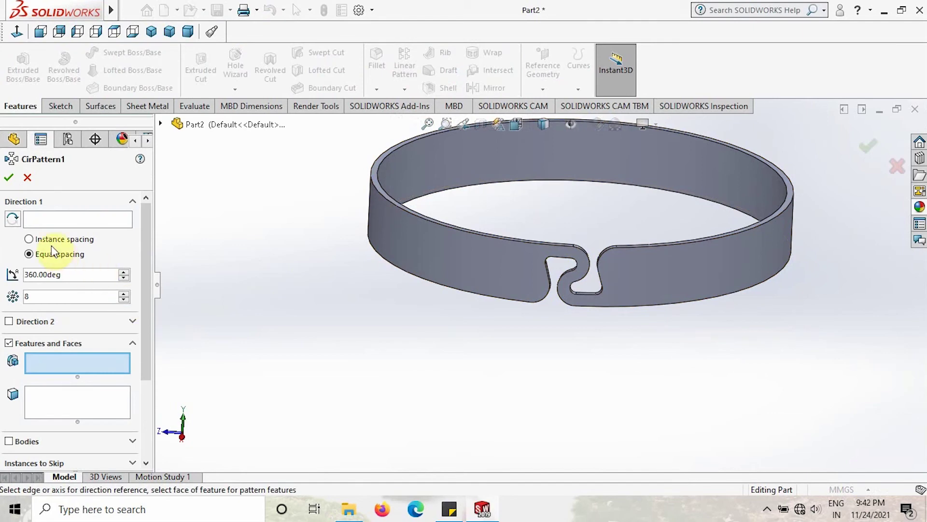
click(49, 220)
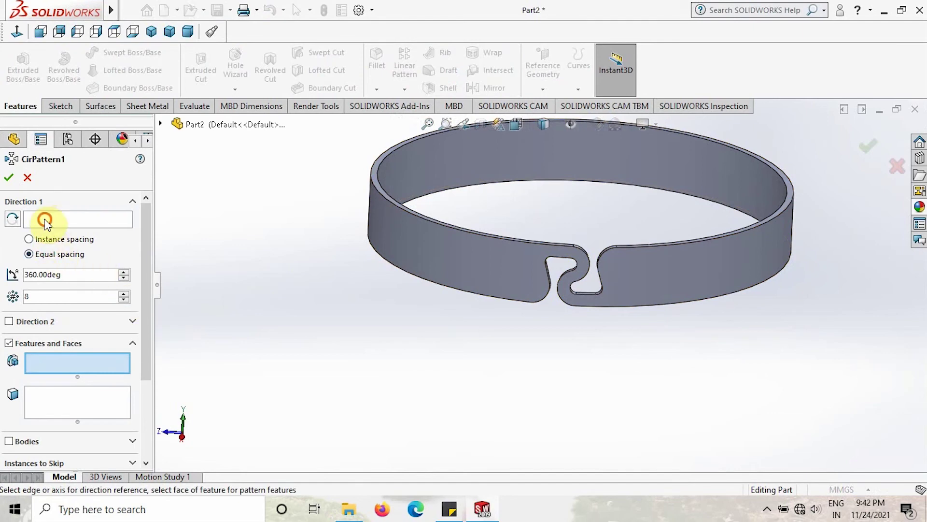
click(404, 167)
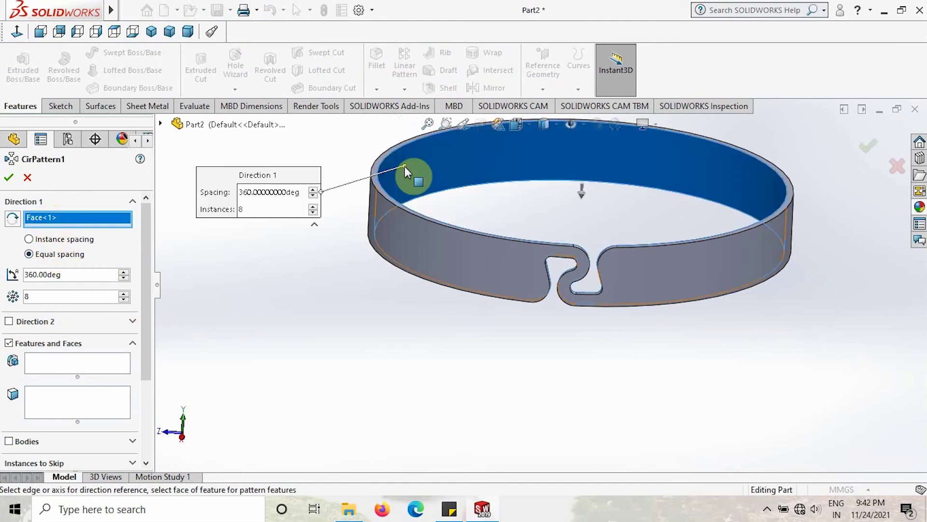
click(69, 295)
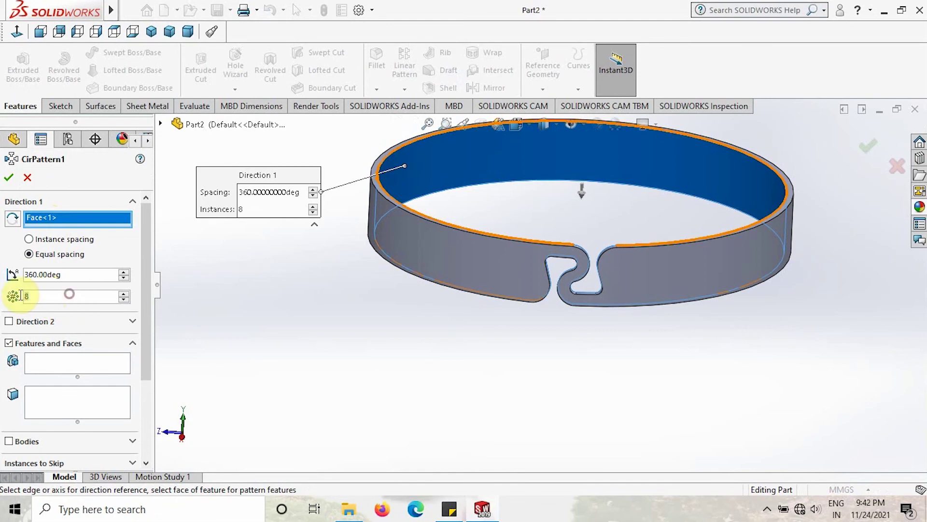
text(20)
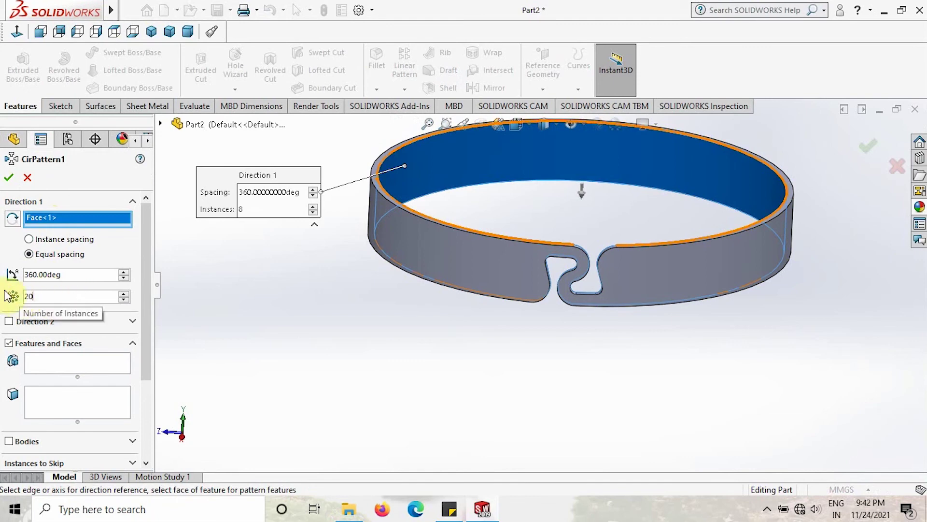
Pattern the Wrap1, Fillet1 and Fillet2 features around the ring with the Geometry pattern option enabled
click(66, 362)
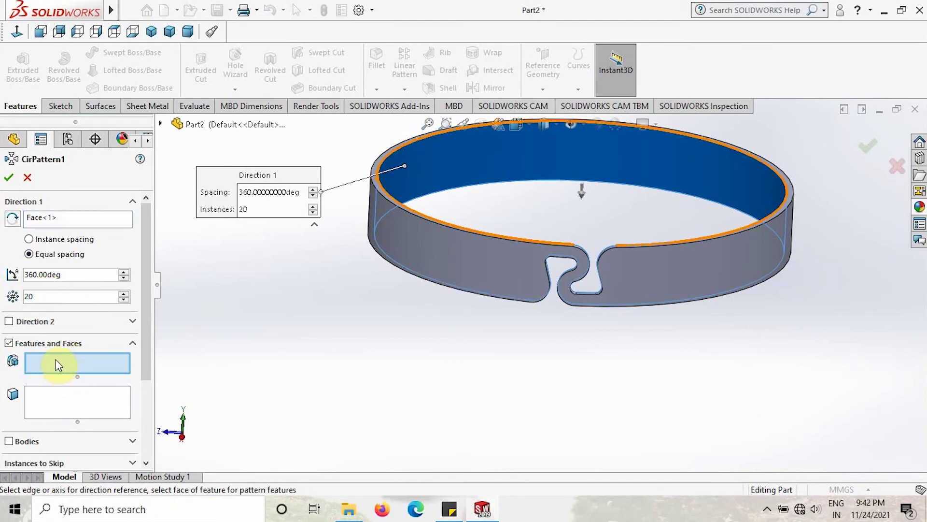
click(12, 139)
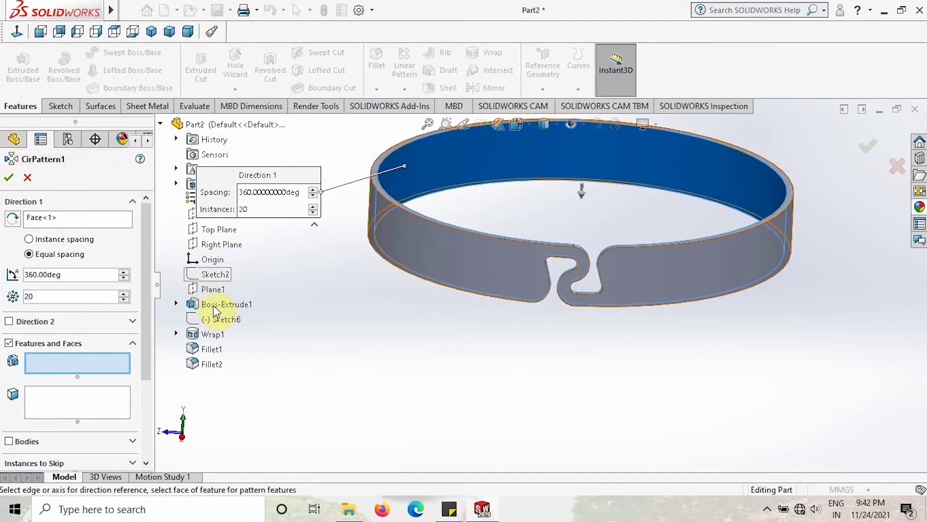
click(211, 335)
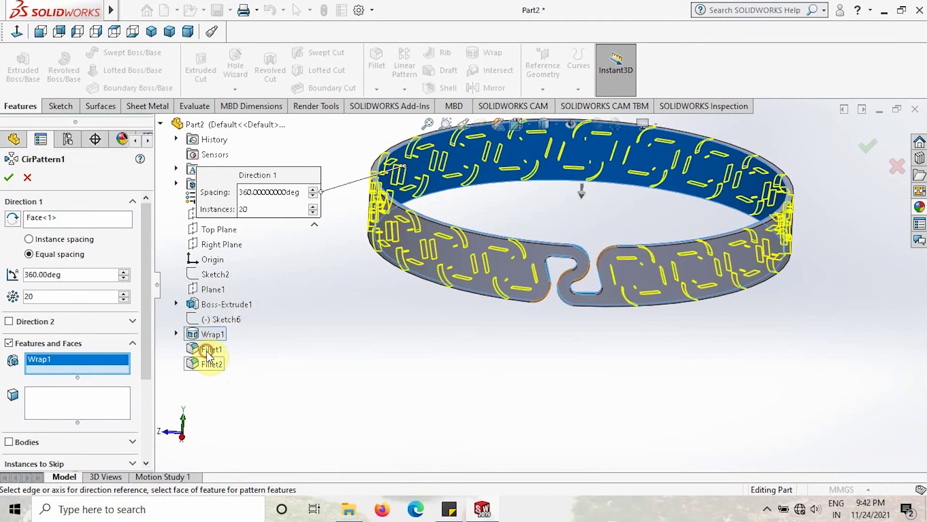
click(207, 351)
click(207, 363)
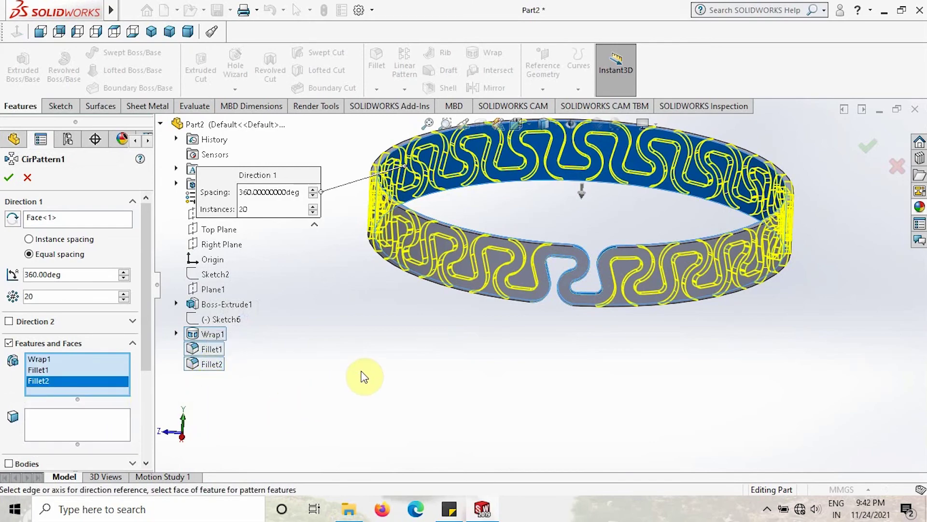
mouse_move(392, 396)
middle_down()
mouse_move(394, 381)
mouse_move(416, 387)
mouse_move(372, 383)
mouse_move(385, 393)
middle_up()
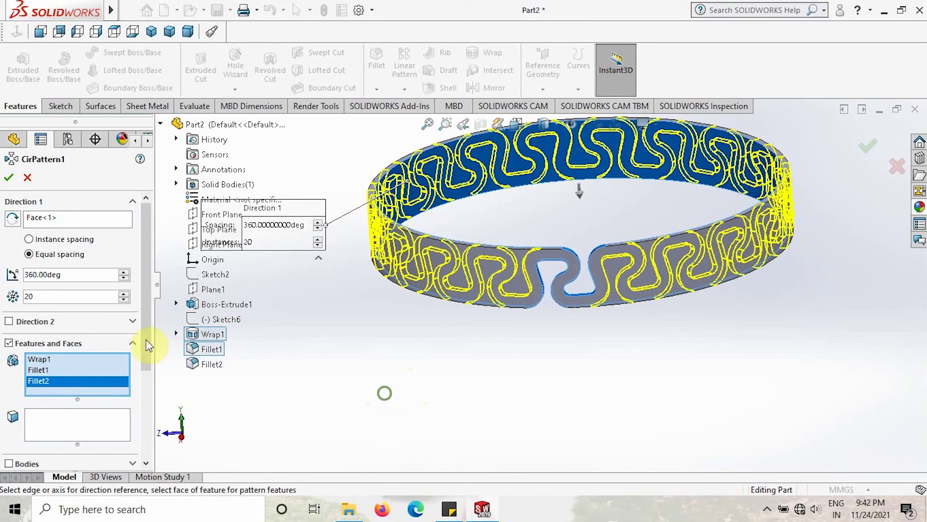
drag(144, 360, 144, 426)
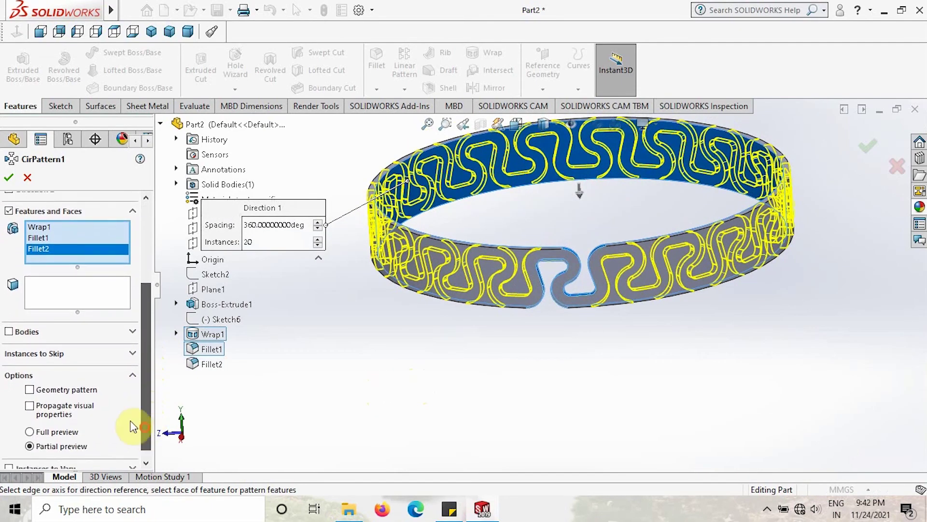
click(30, 390)
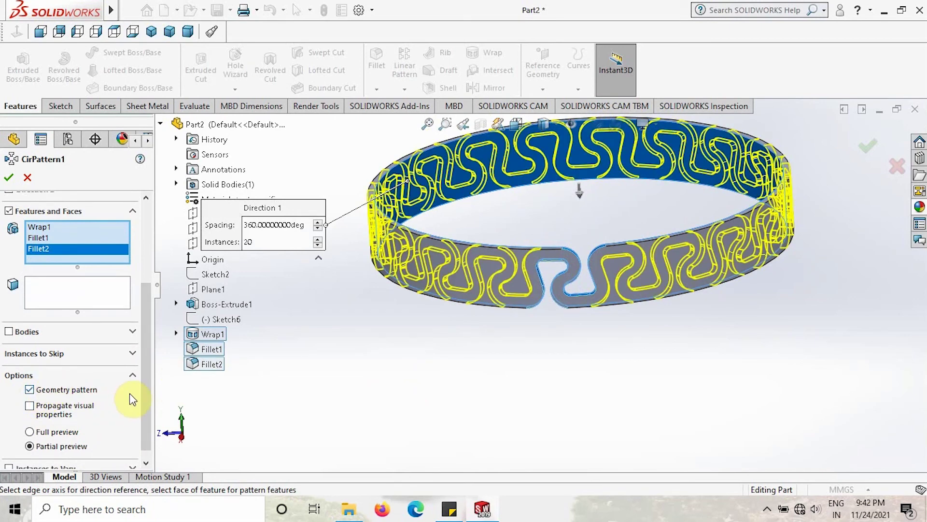
drag(145, 399, 145, 257)
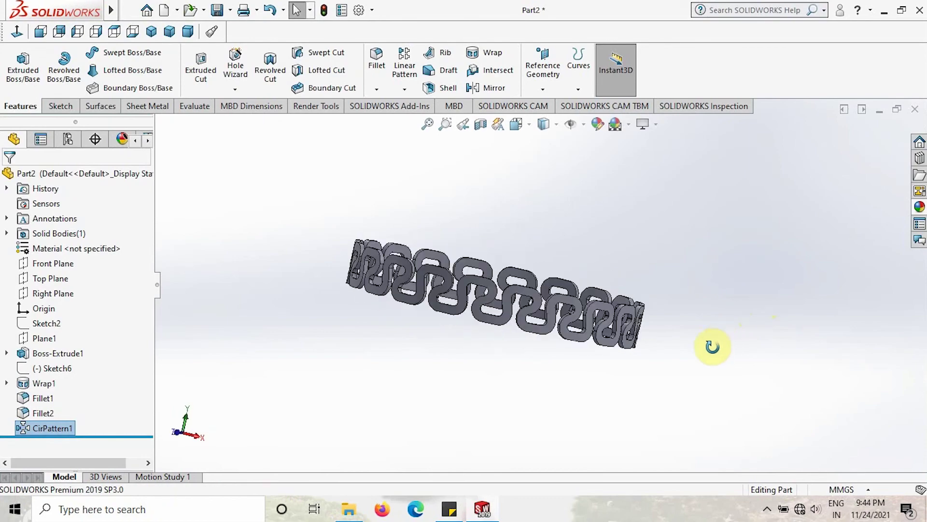
Make a revolved cut through the patterned ring from Sketch6, using the sketch's vertical line at the ring's centre as the axis
mouse_move(674, 368)
middle_down()
mouse_move(706, 323)
mouse_move(691, 374)
mouse_move(661, 375)
mouse_move(698, 323)
mouse_move(666, 367)
middle_up()
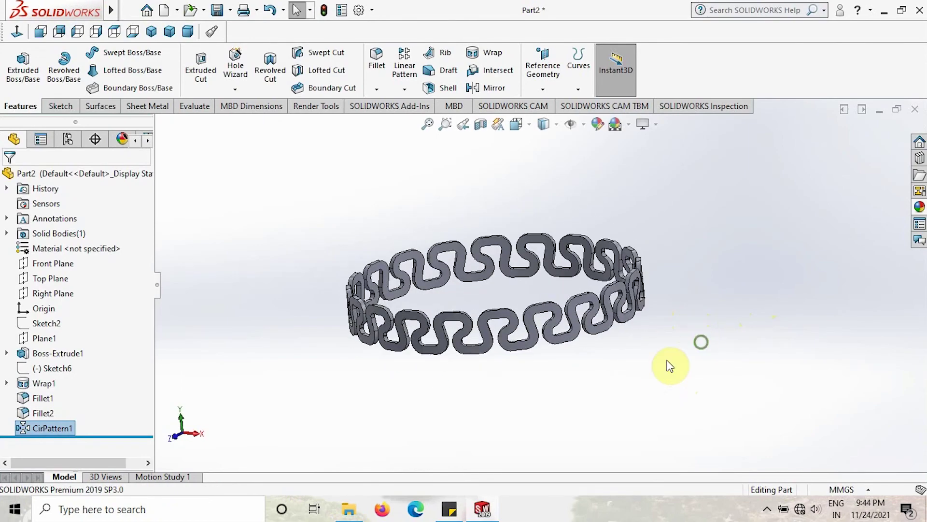
middle_drag(586, 414, 649, 413)
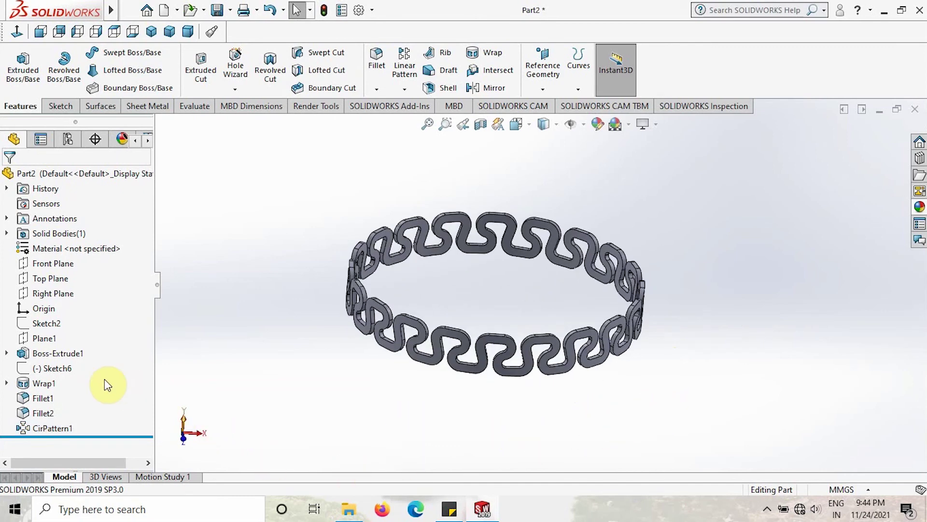
click(60, 369)
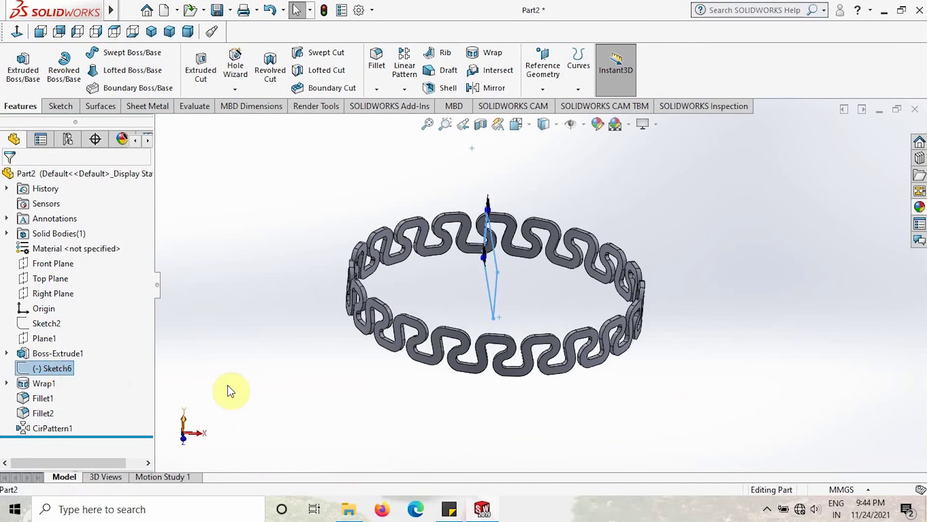
mouse_move(288, 398)
middle_down()
mouse_move(251, 358)
mouse_move(263, 388)
middle_up()
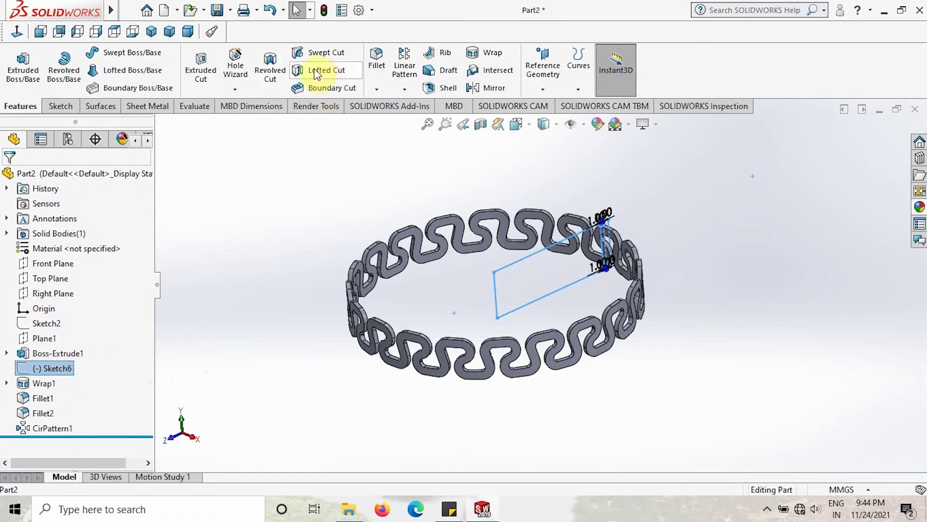
click(270, 68)
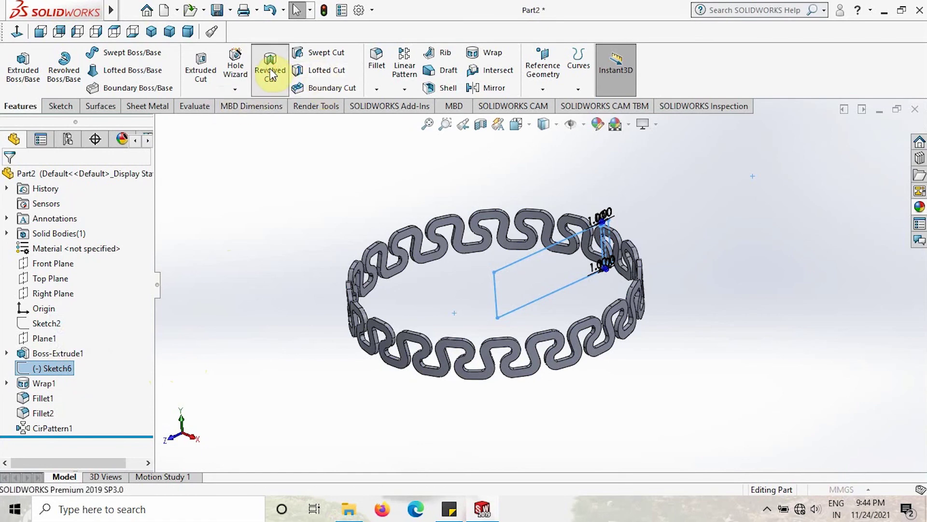
click(498, 295)
click(9, 178)
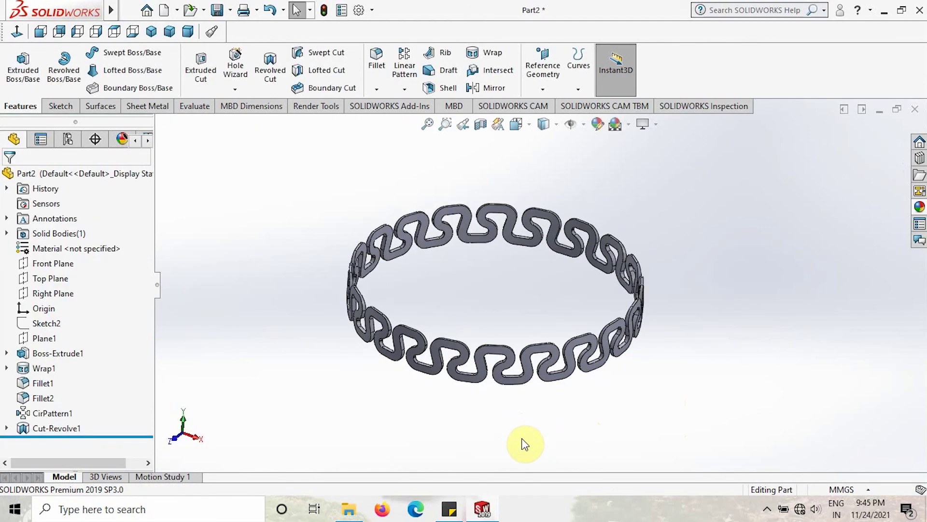
Apply the polished brass appearance to the whole ring
middle_drag(486, 443, 500, 436)
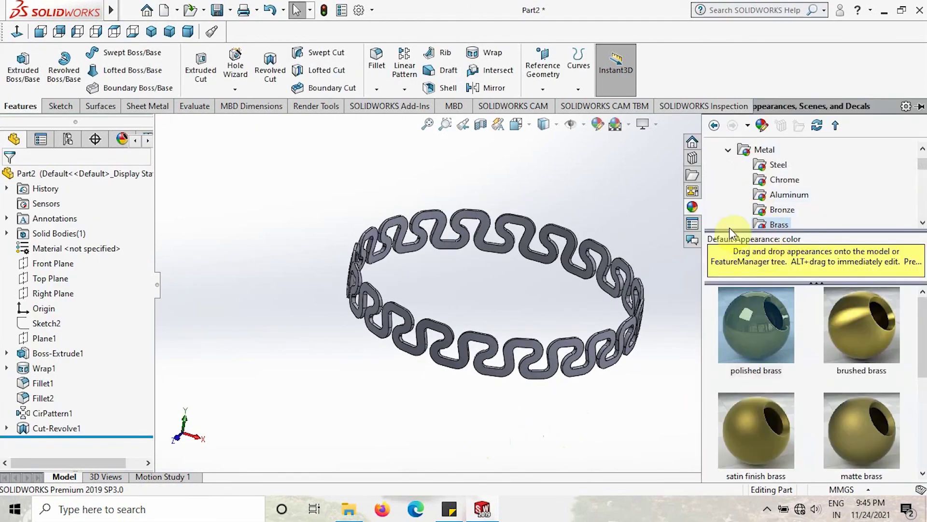
click(671, 213)
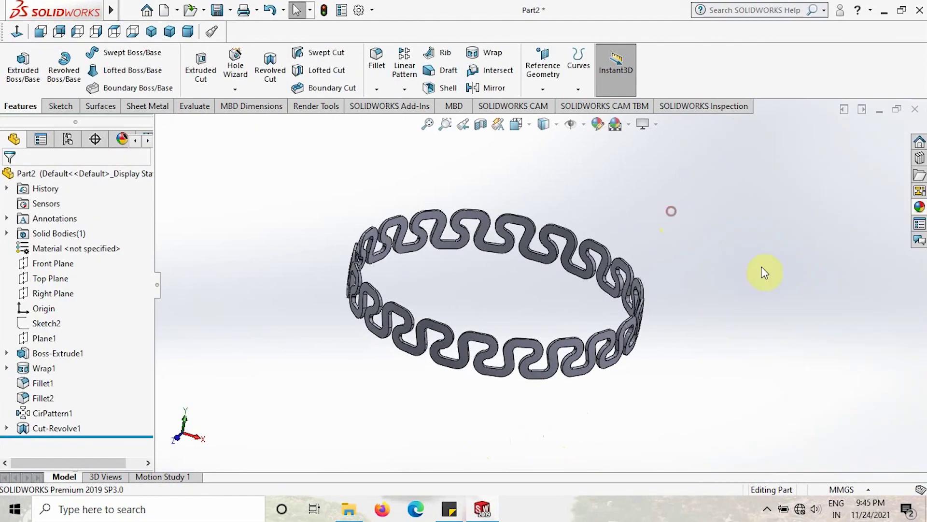
click(919, 207)
drag(748, 345, 552, 352)
click(551, 353)
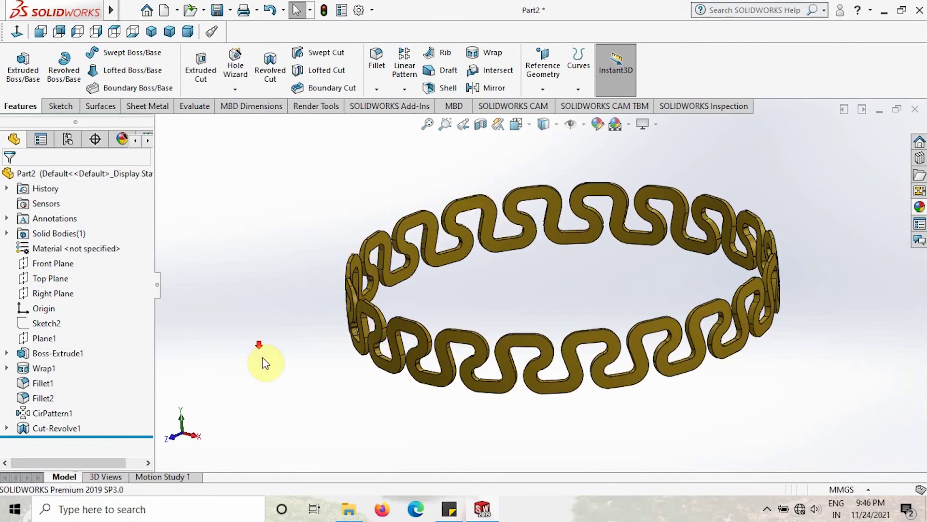
middle_drag(775, 209, 724, 364)
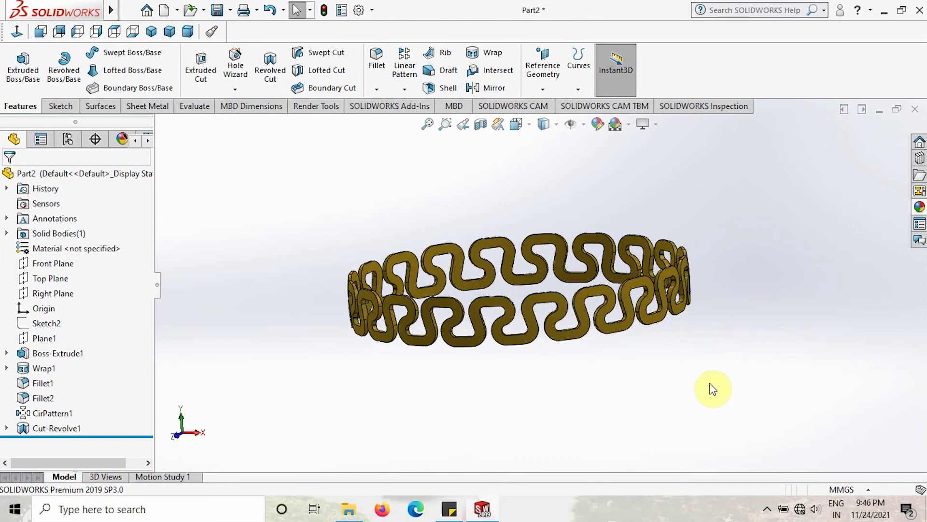
middle_drag(712, 389, 746, 358)
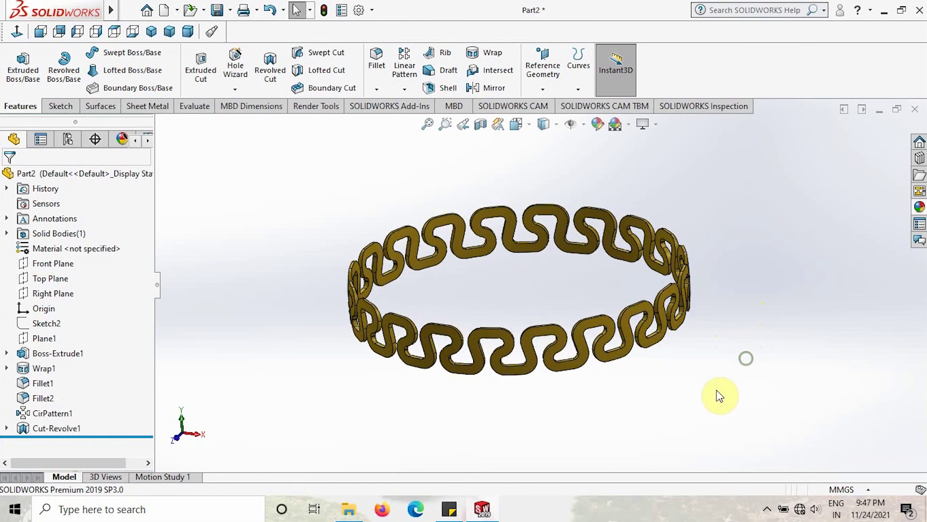
middle_drag(718, 396, 720, 356)
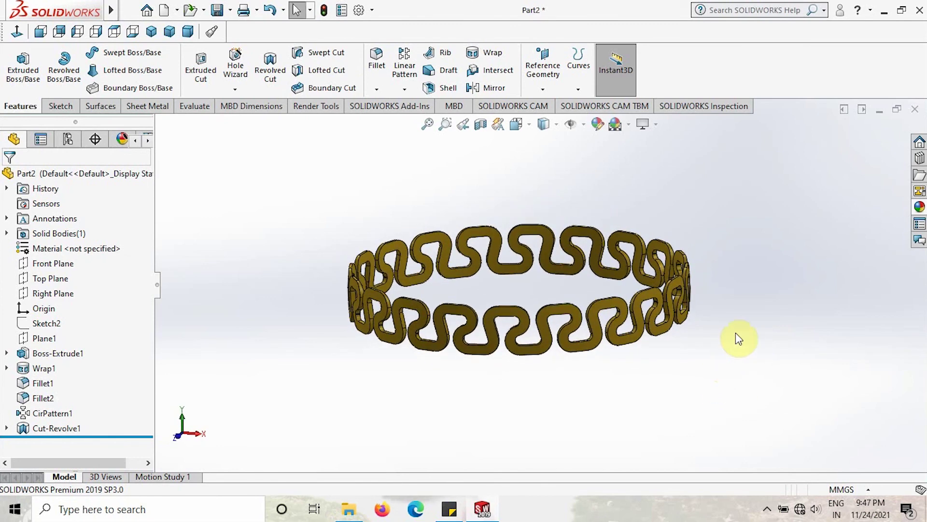
mouse_move(742, 304)
middle_down()
mouse_move(729, 277)
mouse_move(729, 293)
middle_up()
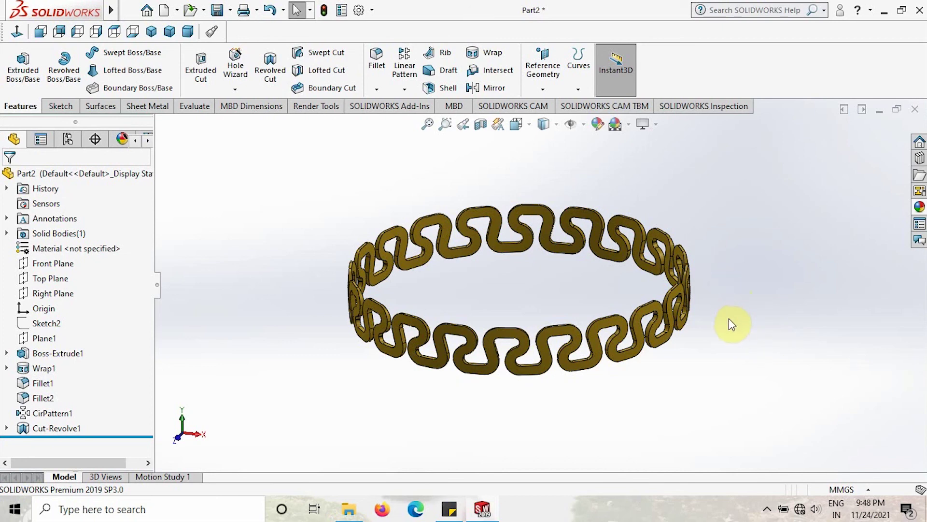
middle_drag(741, 327, 731, 292)
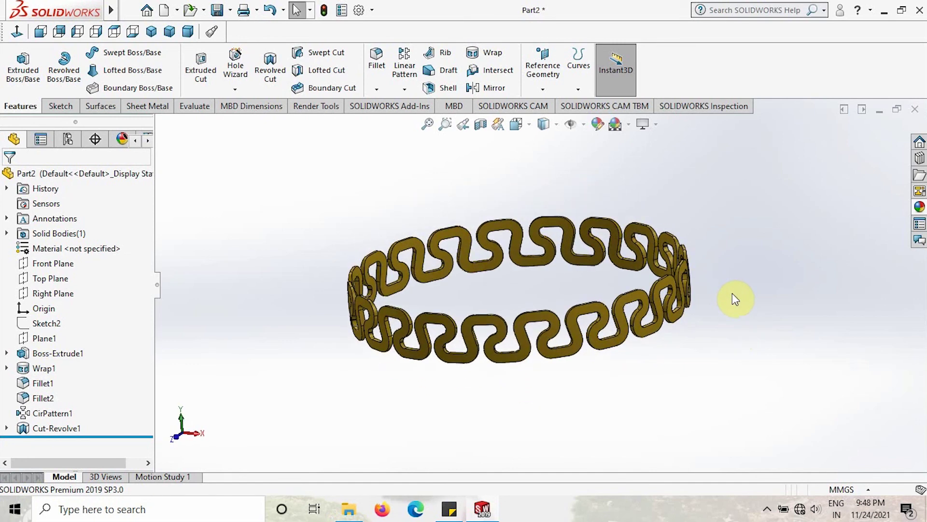